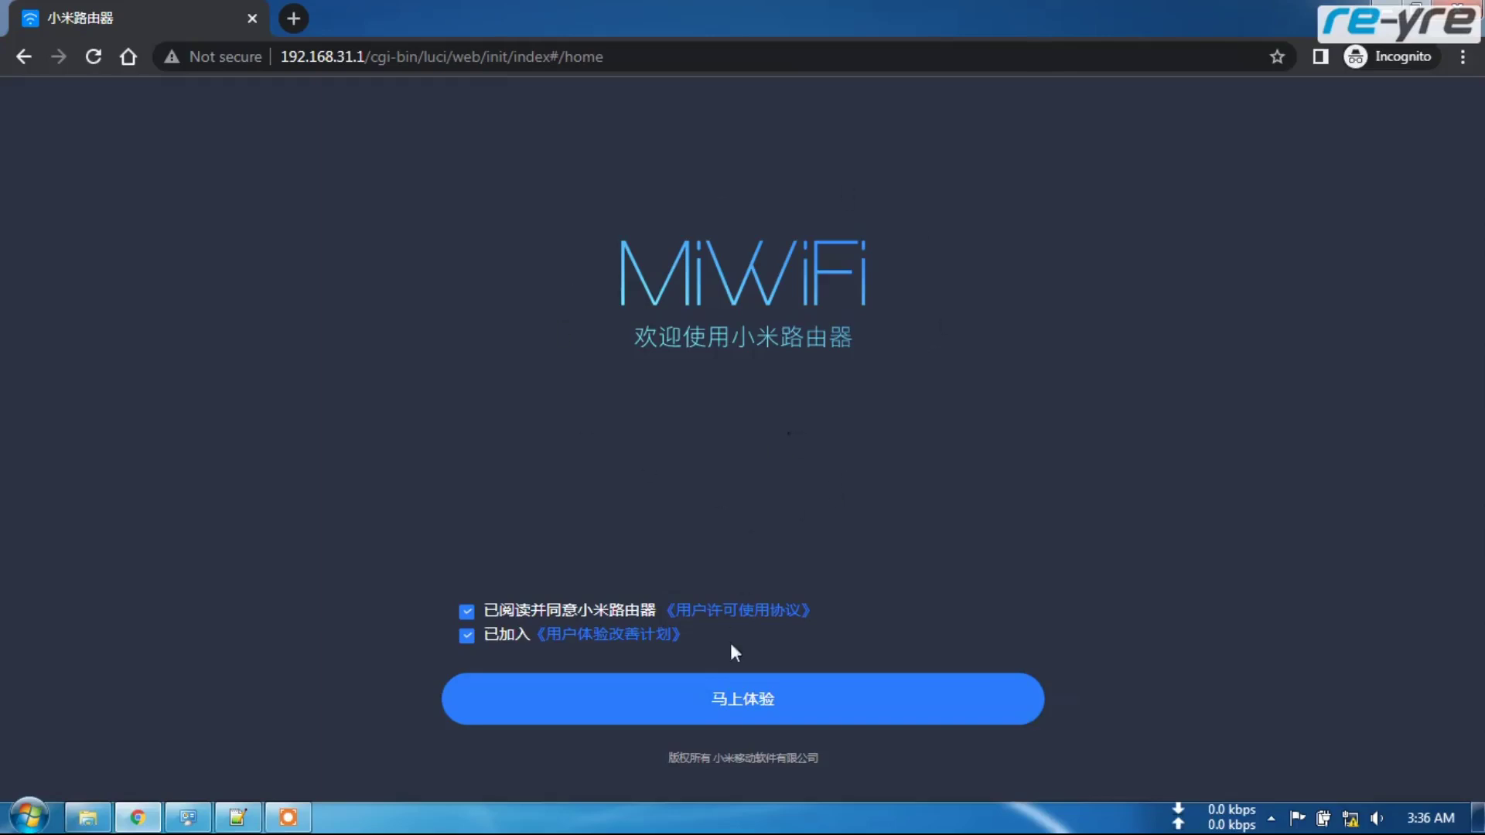
# - Accept the agreements and start the setup guide with 马上体验
pyautogui.click(747, 704)
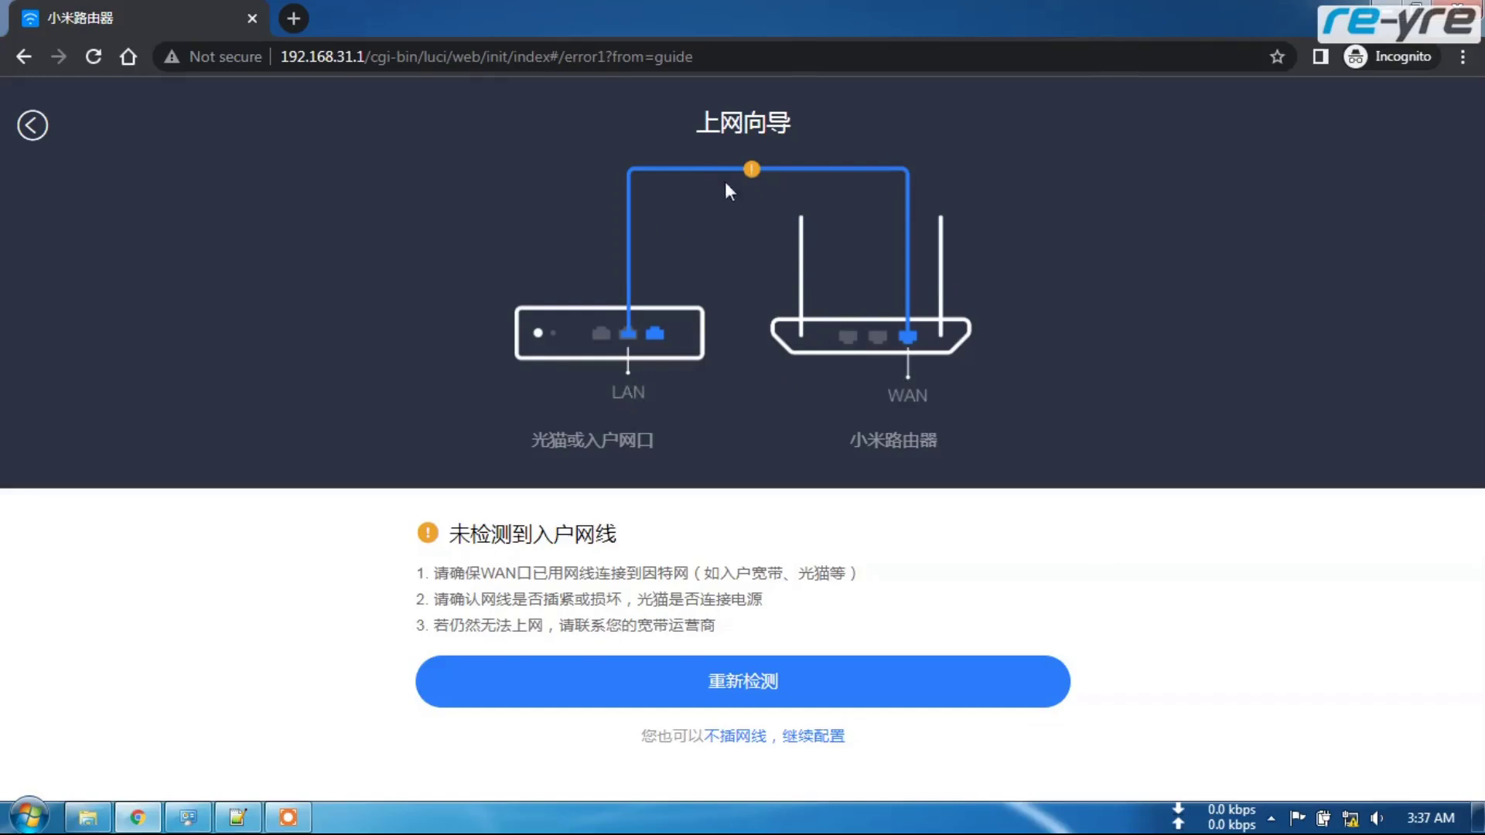
# - Continue setup without a WAN cable and choose 自动获取IP DHCP as the connection type
pyautogui.click(736, 740)
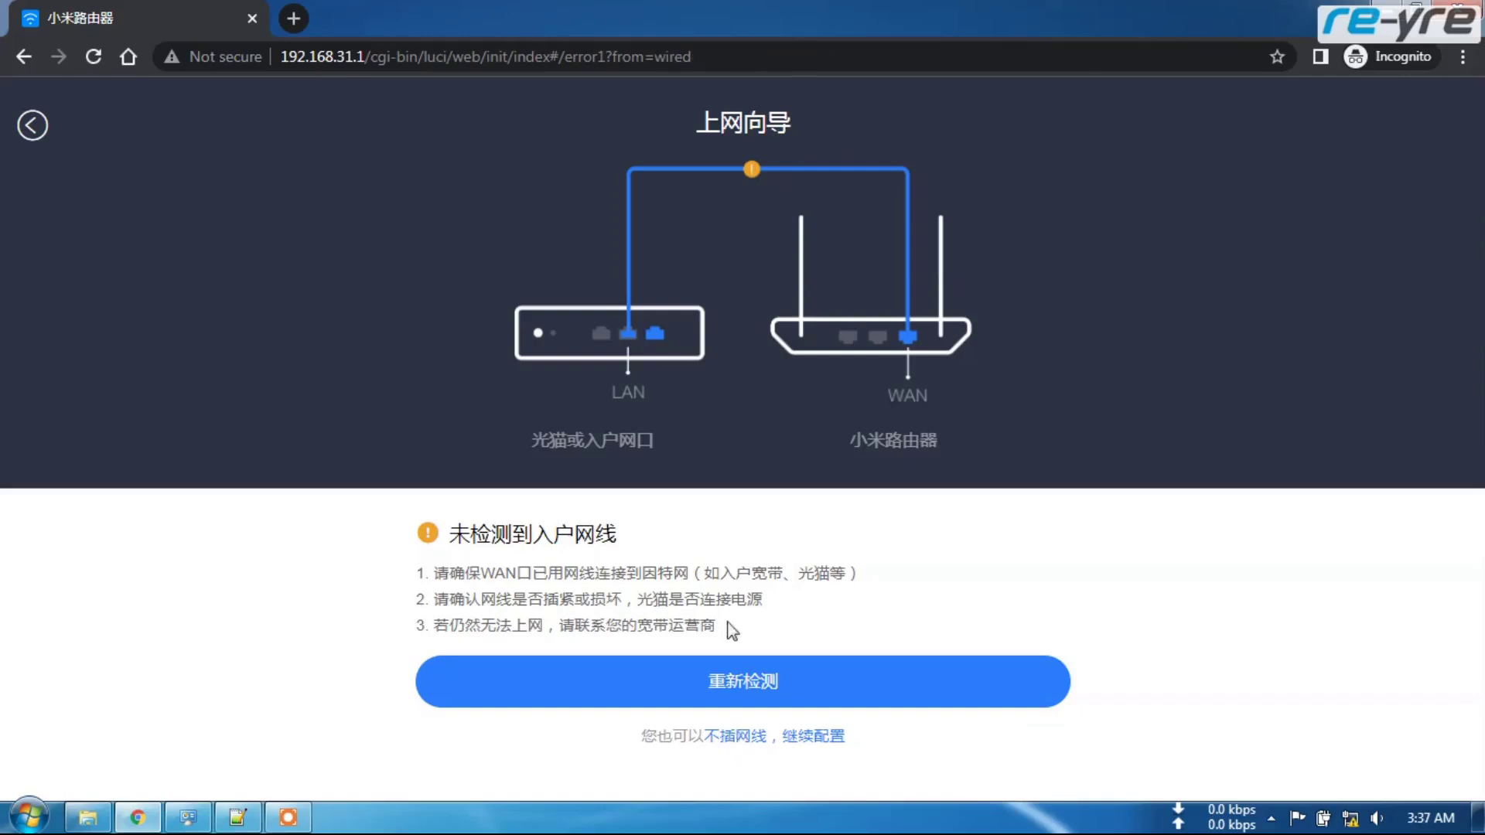
pyautogui.click(738, 739)
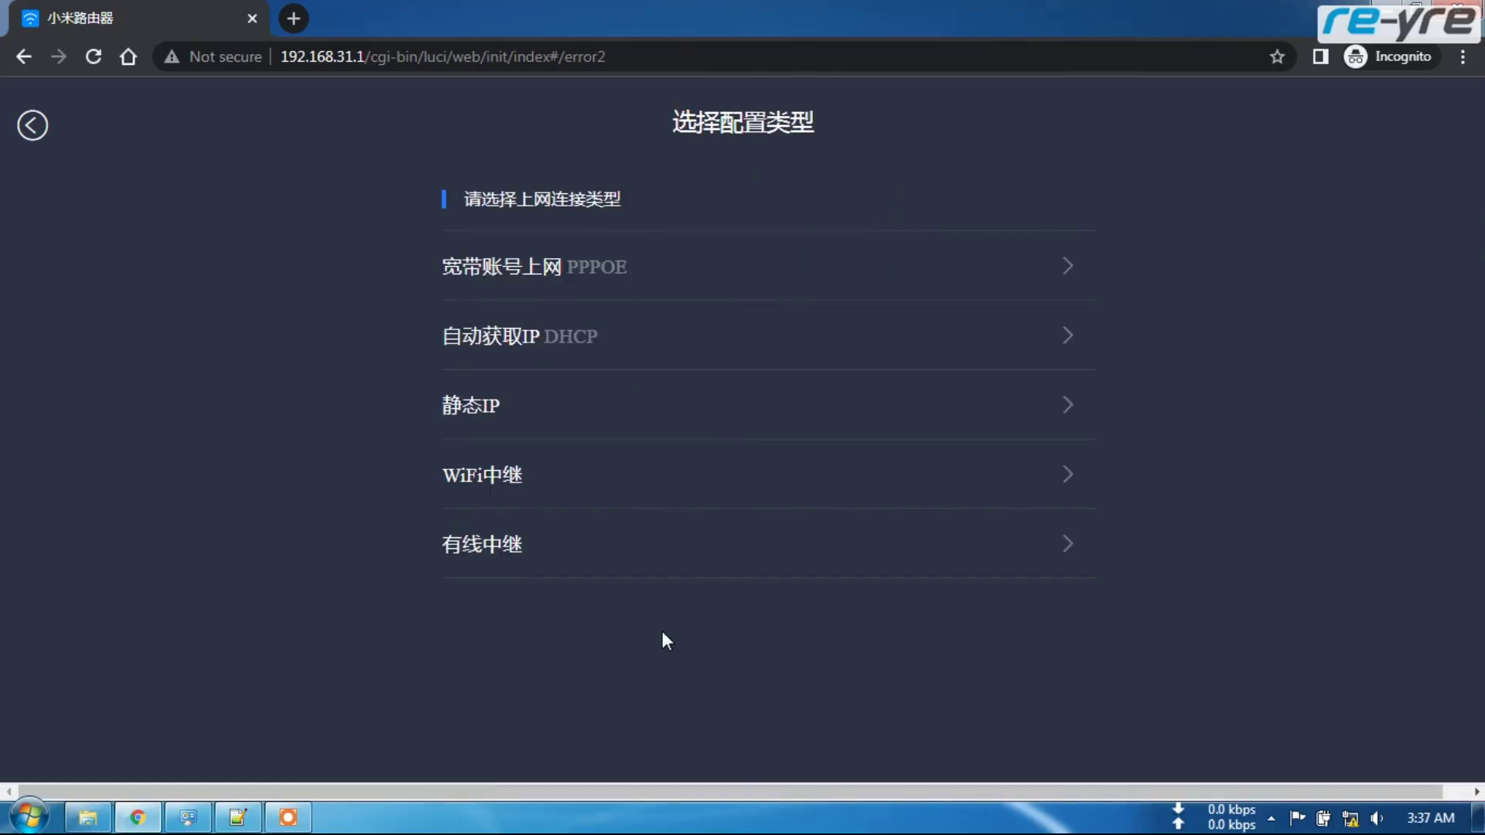
pyautogui.click(663, 406)
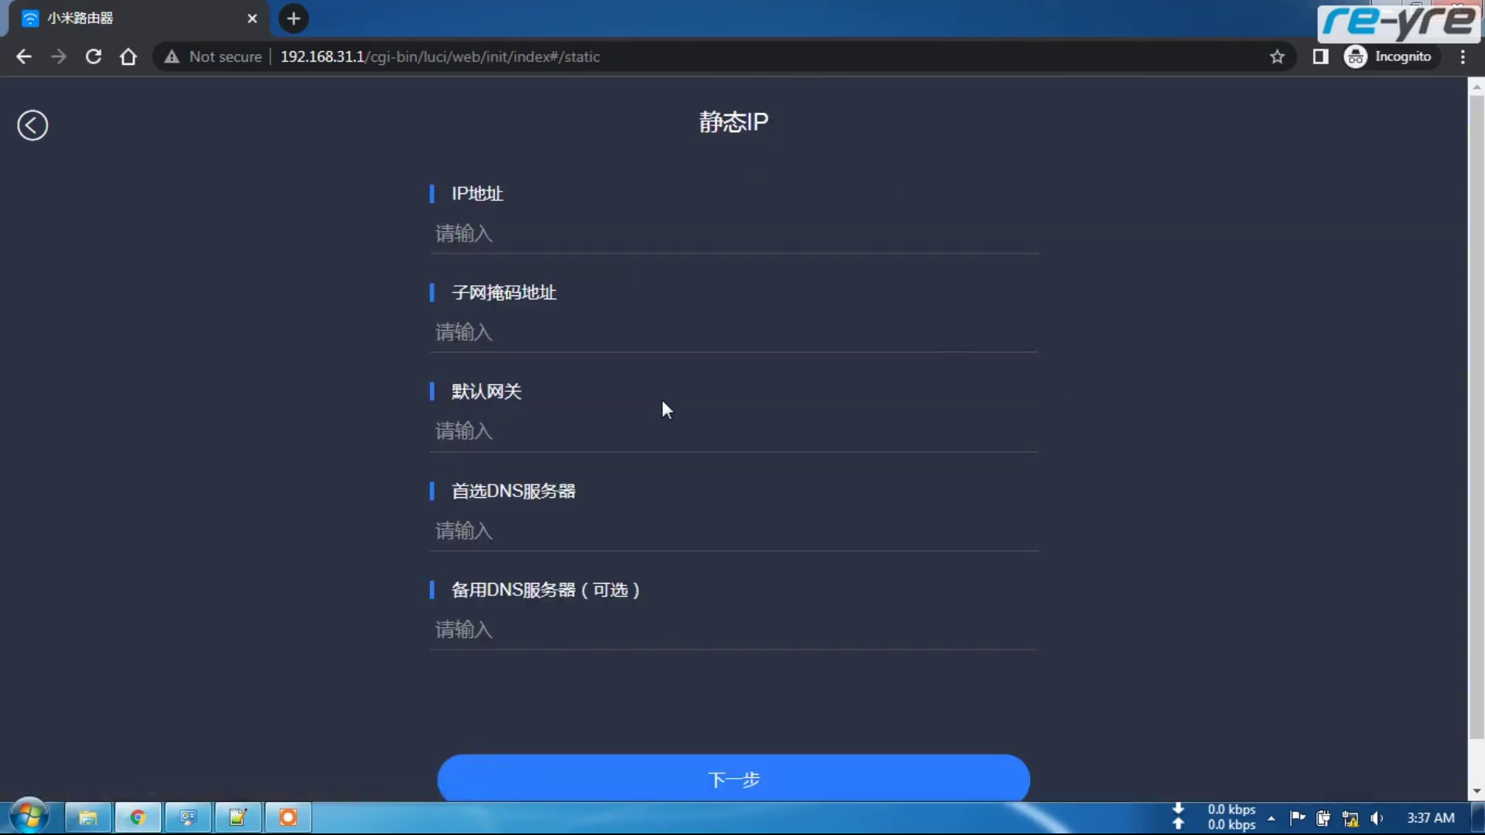
pyautogui.click(34, 126)
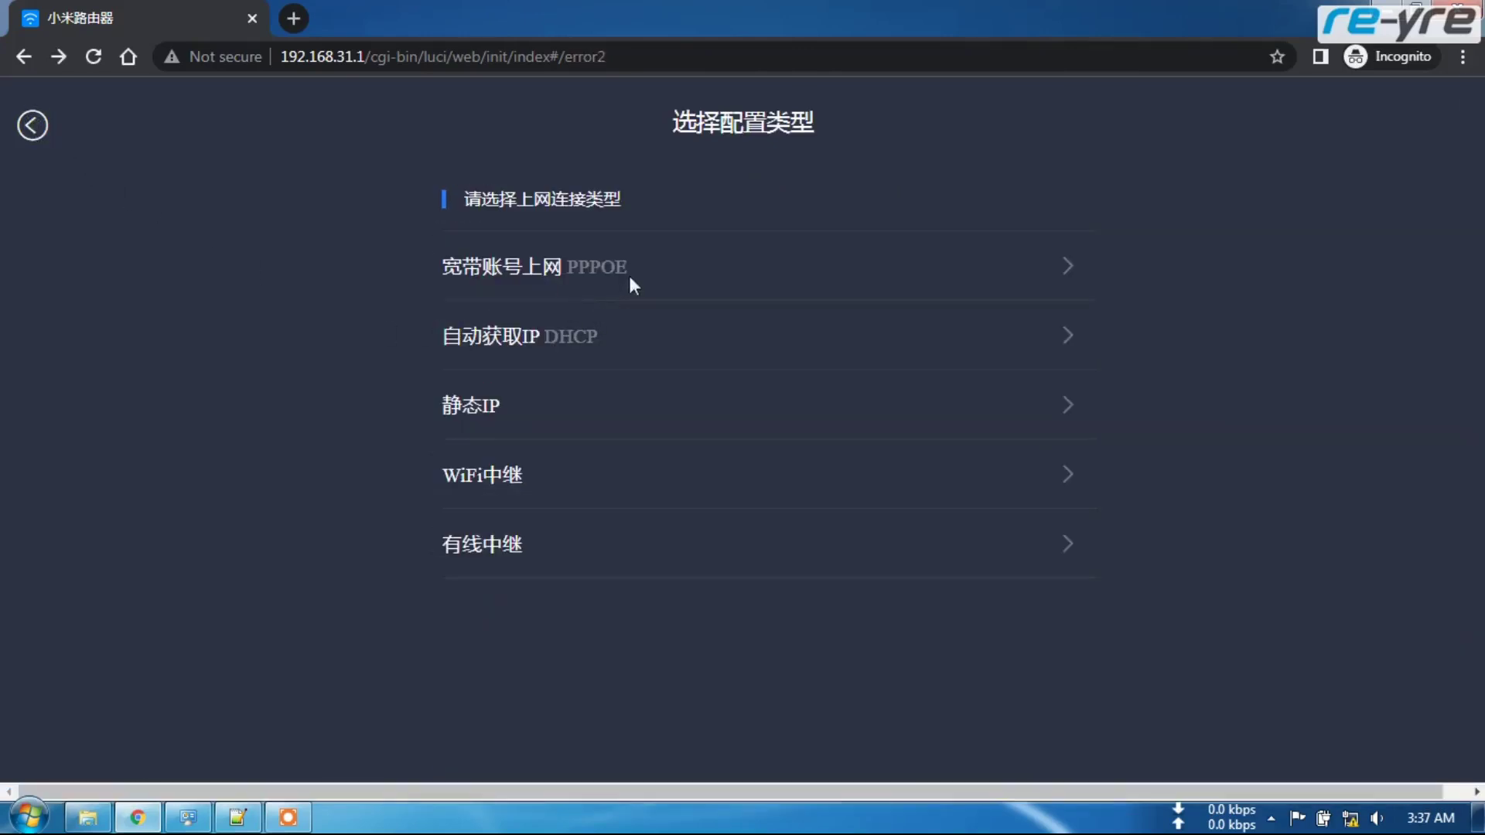
pyautogui.click(599, 339)
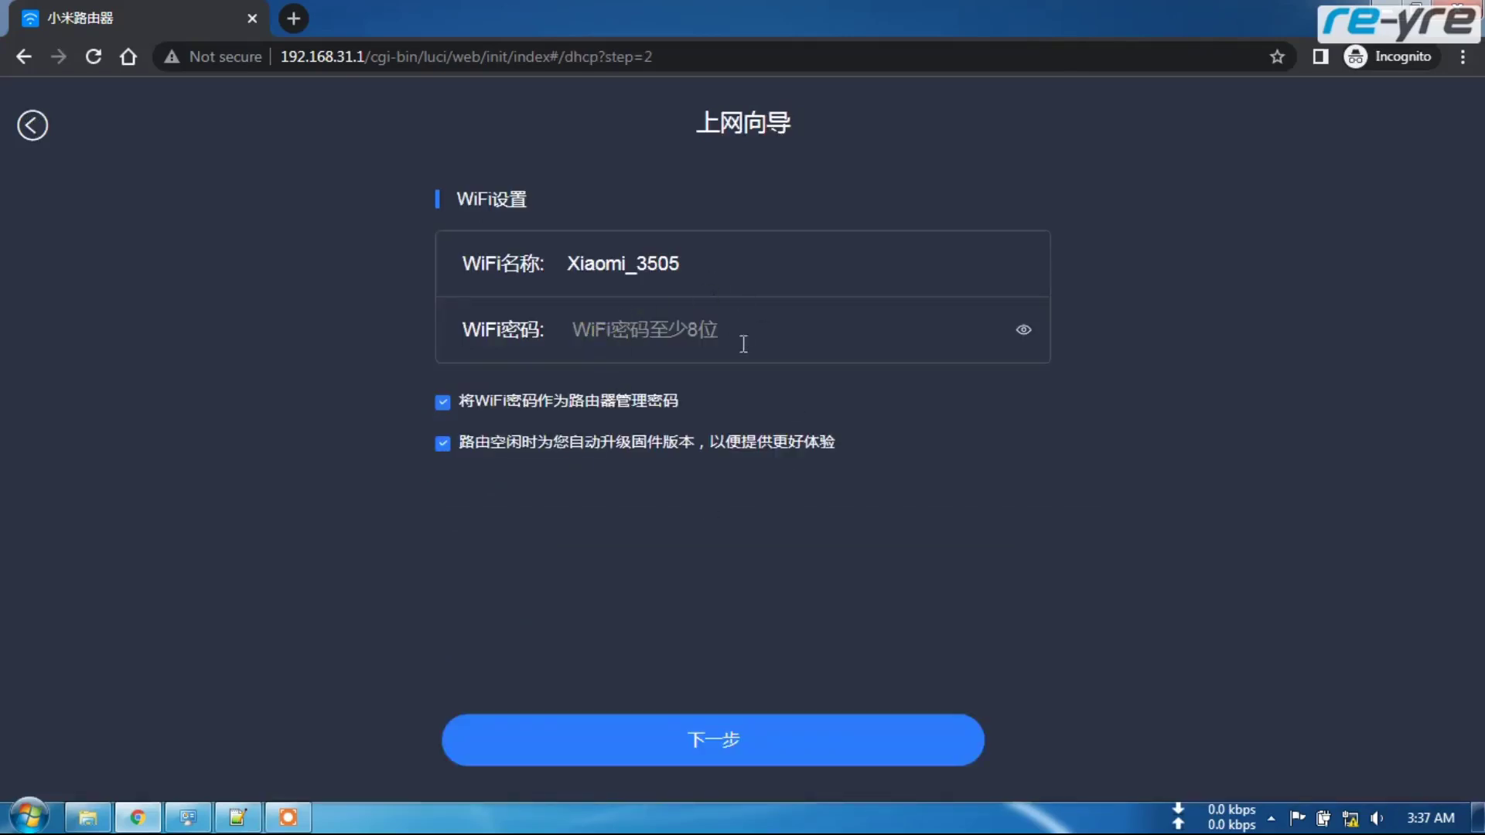
# - Enter a WiFi password for Xiaomi_3505, reveal it, and submit with 下一步
pyautogui.click(618, 325)
pyautogui.write('12345678')
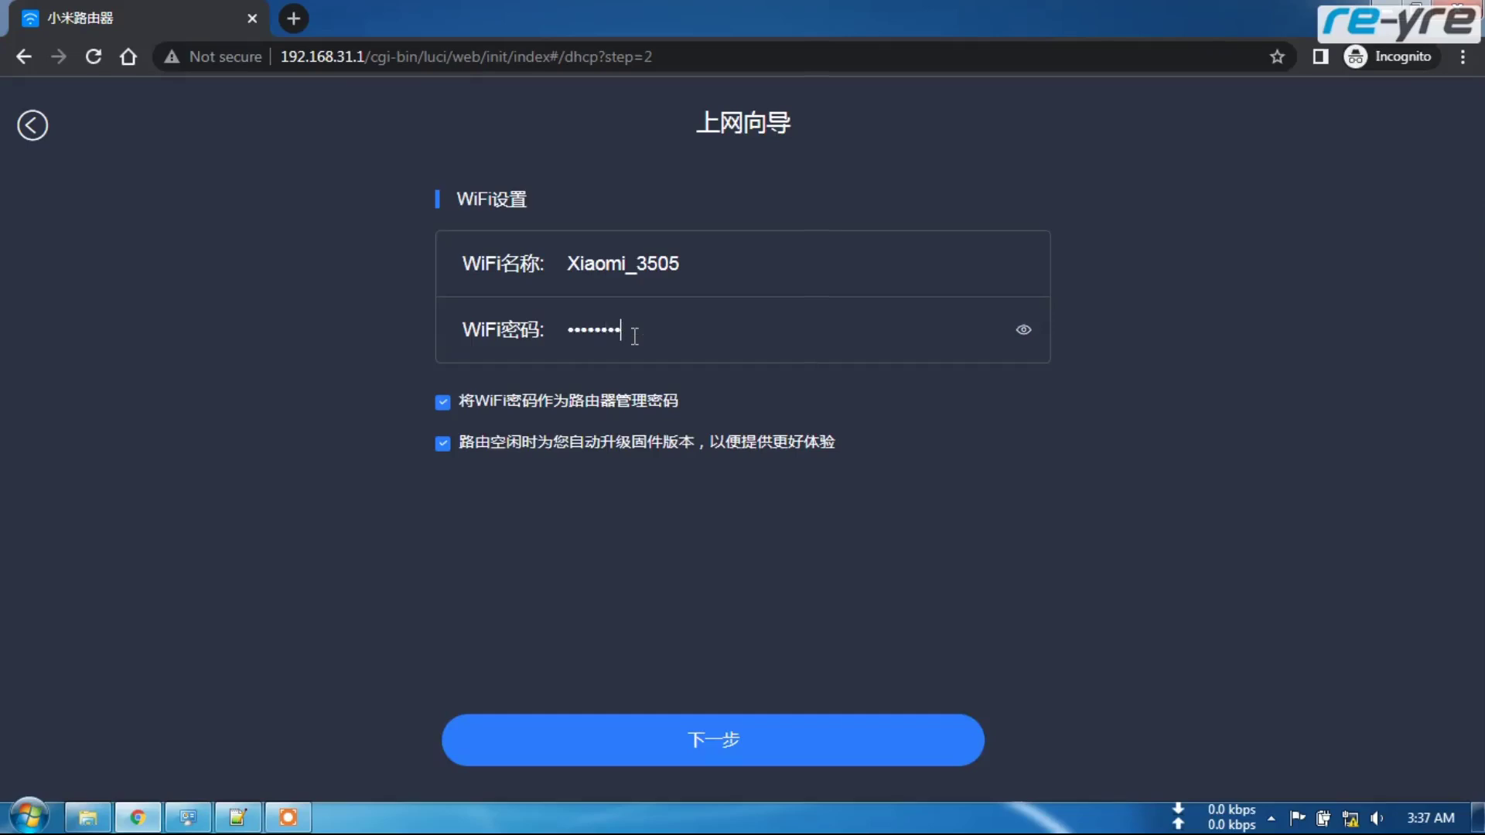
pyautogui.click(1024, 332)
pyautogui.click(719, 738)
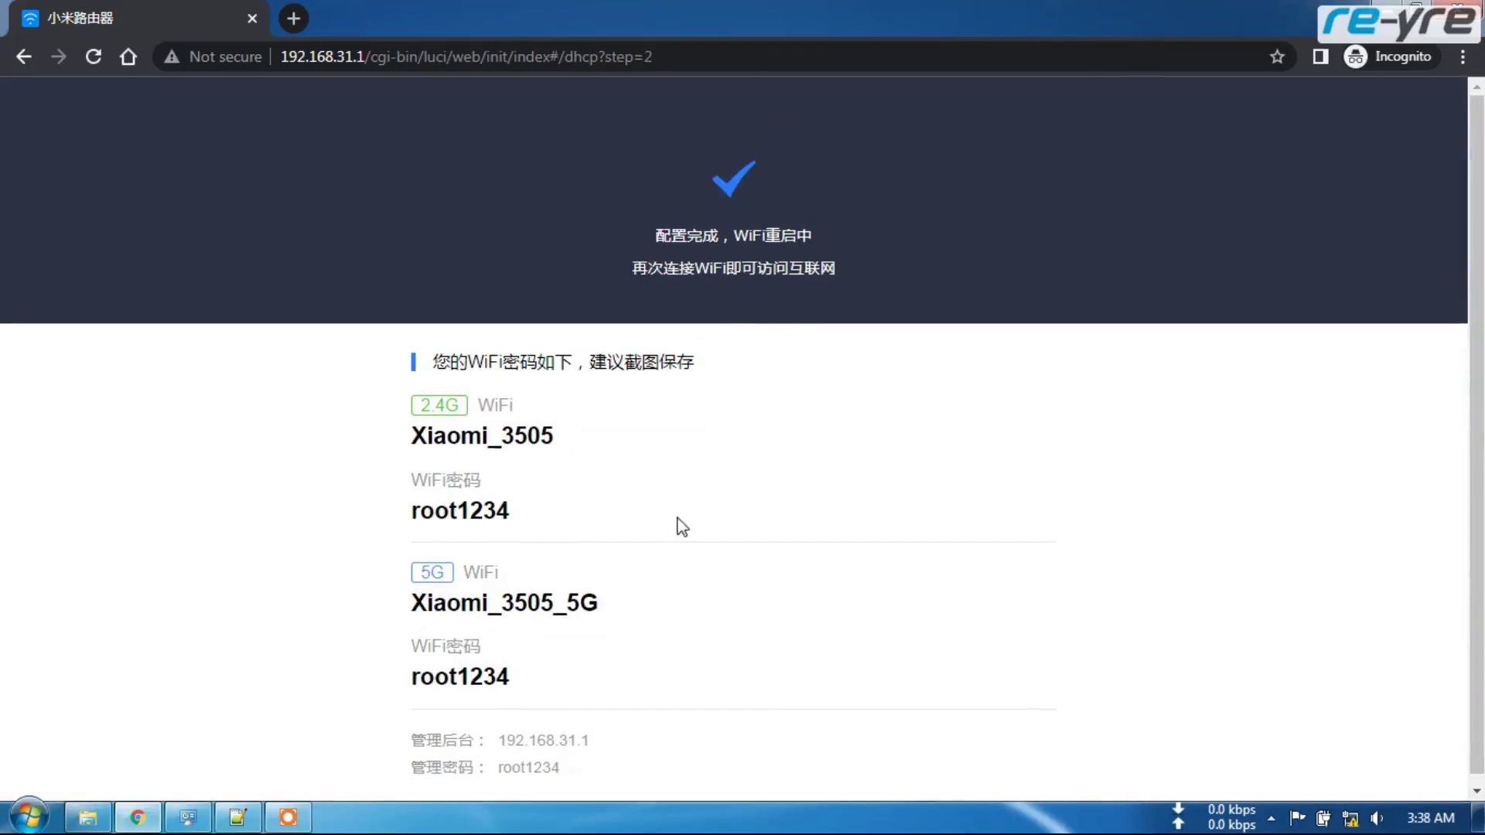
# - Review the completion summary and select the path after 192.168.31.1 in the address bar
pyautogui.scroll(-1, 685, 522)
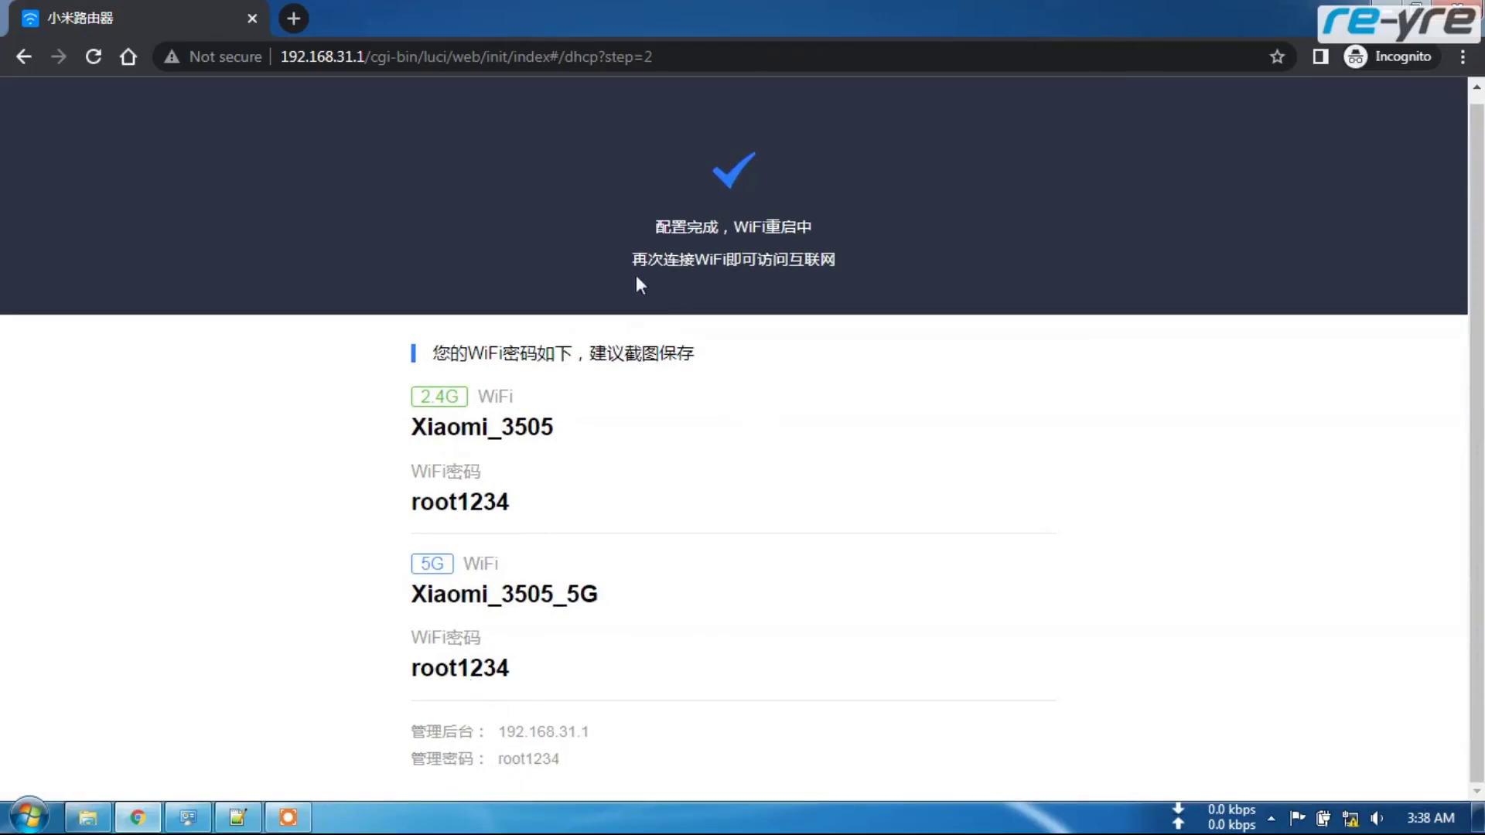
pyautogui.scroll(1, 738, 379)
pyautogui.moveTo(368, 56); pyautogui.dragTo(667, 52)
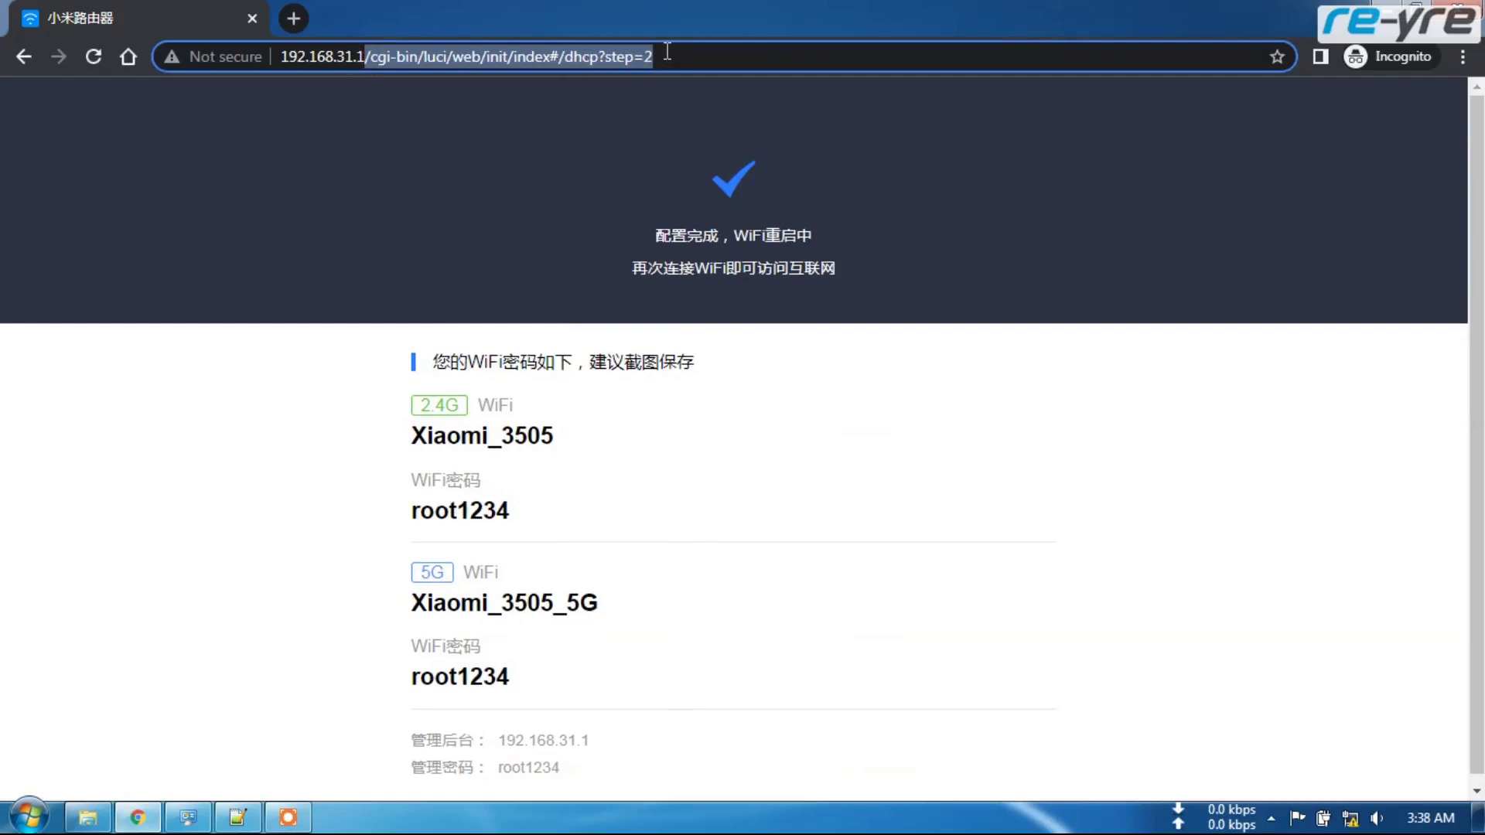
# - Load 192.168.31.1 and begin typing the admin password into the login field
pyautogui.press('BackSpace')
pyautogui.press('Return')
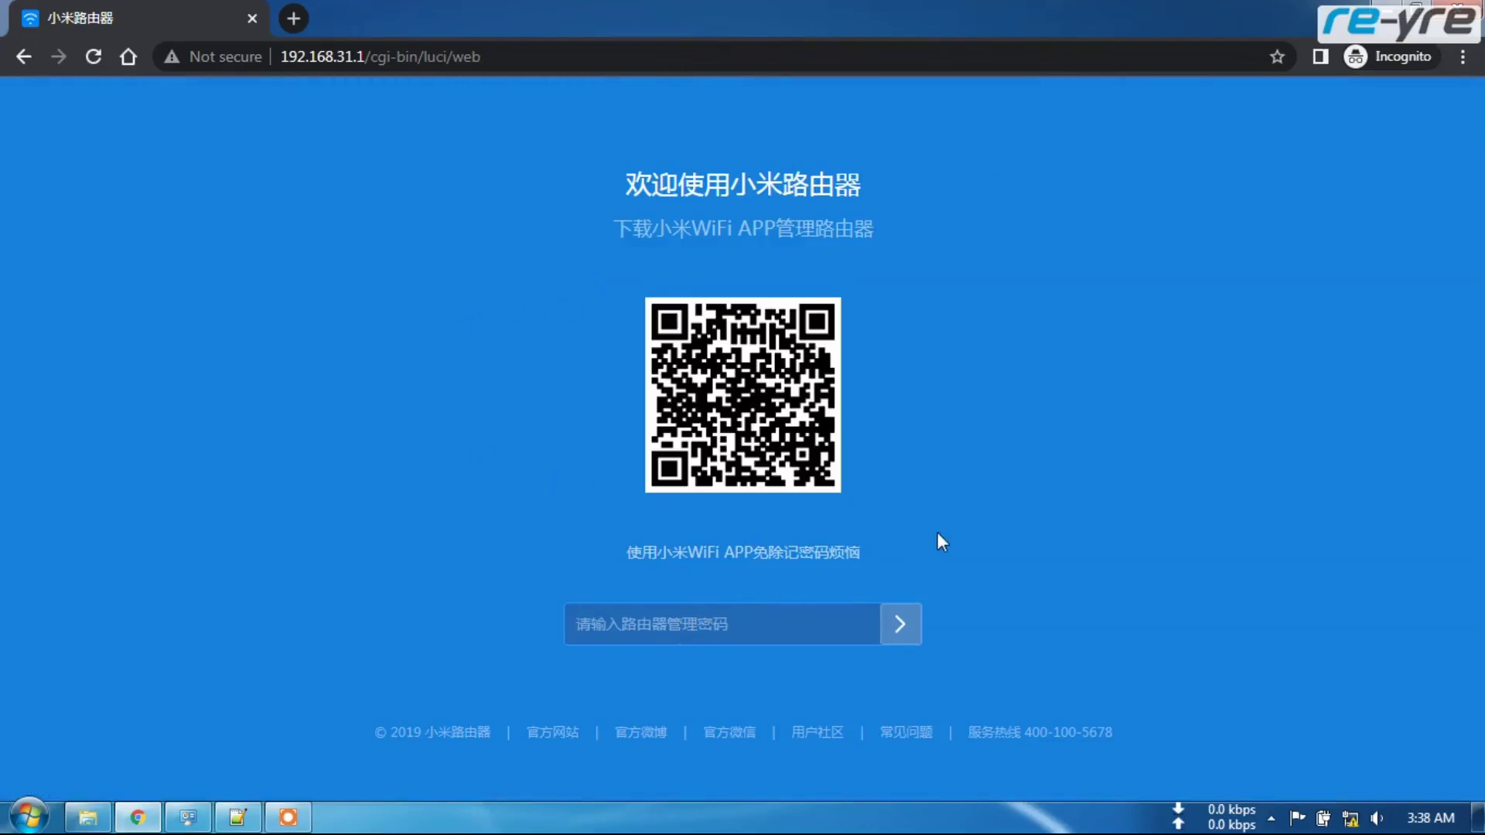
pyautogui.write('123')
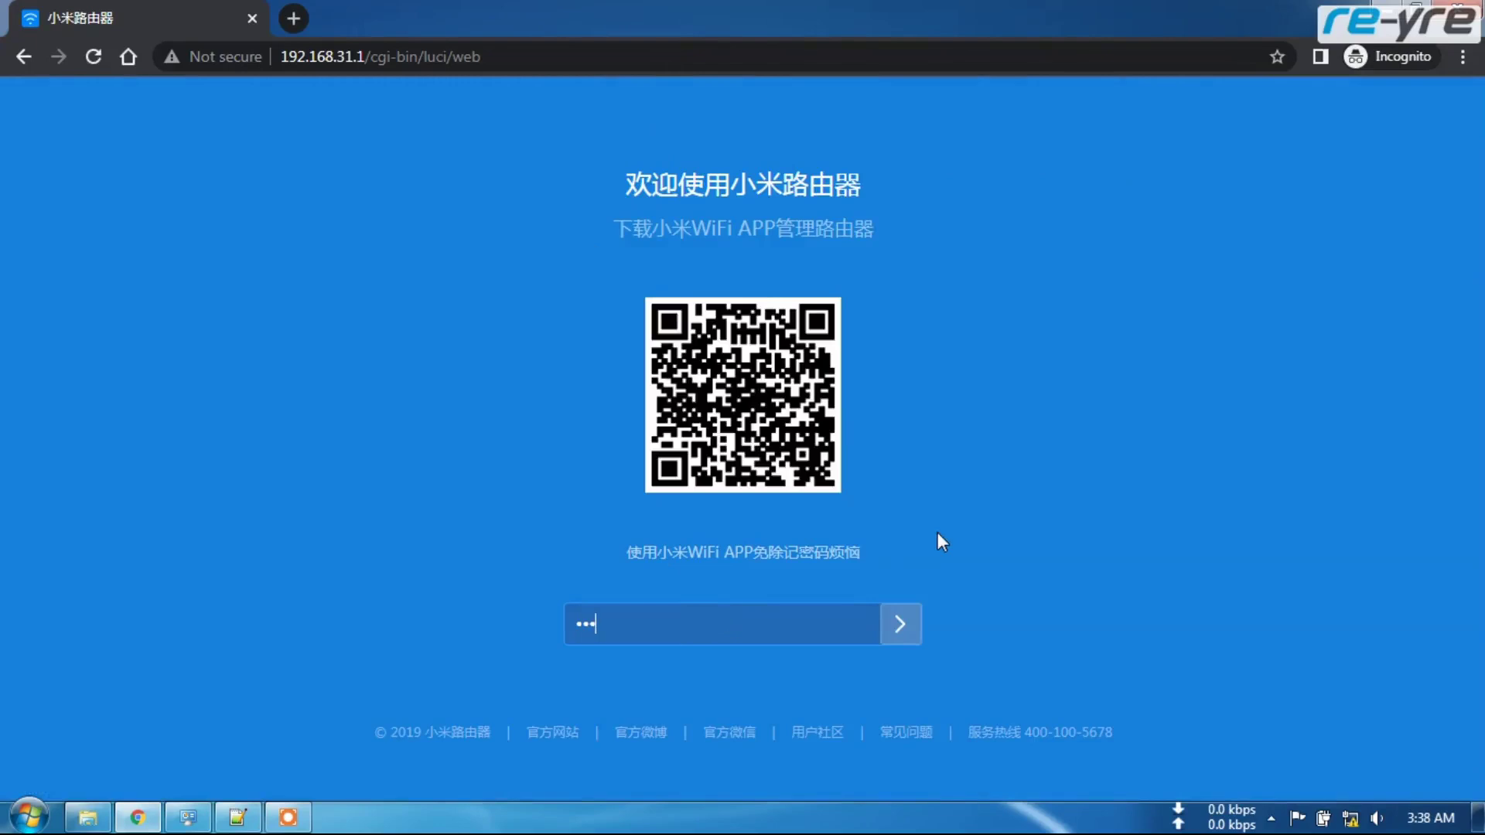
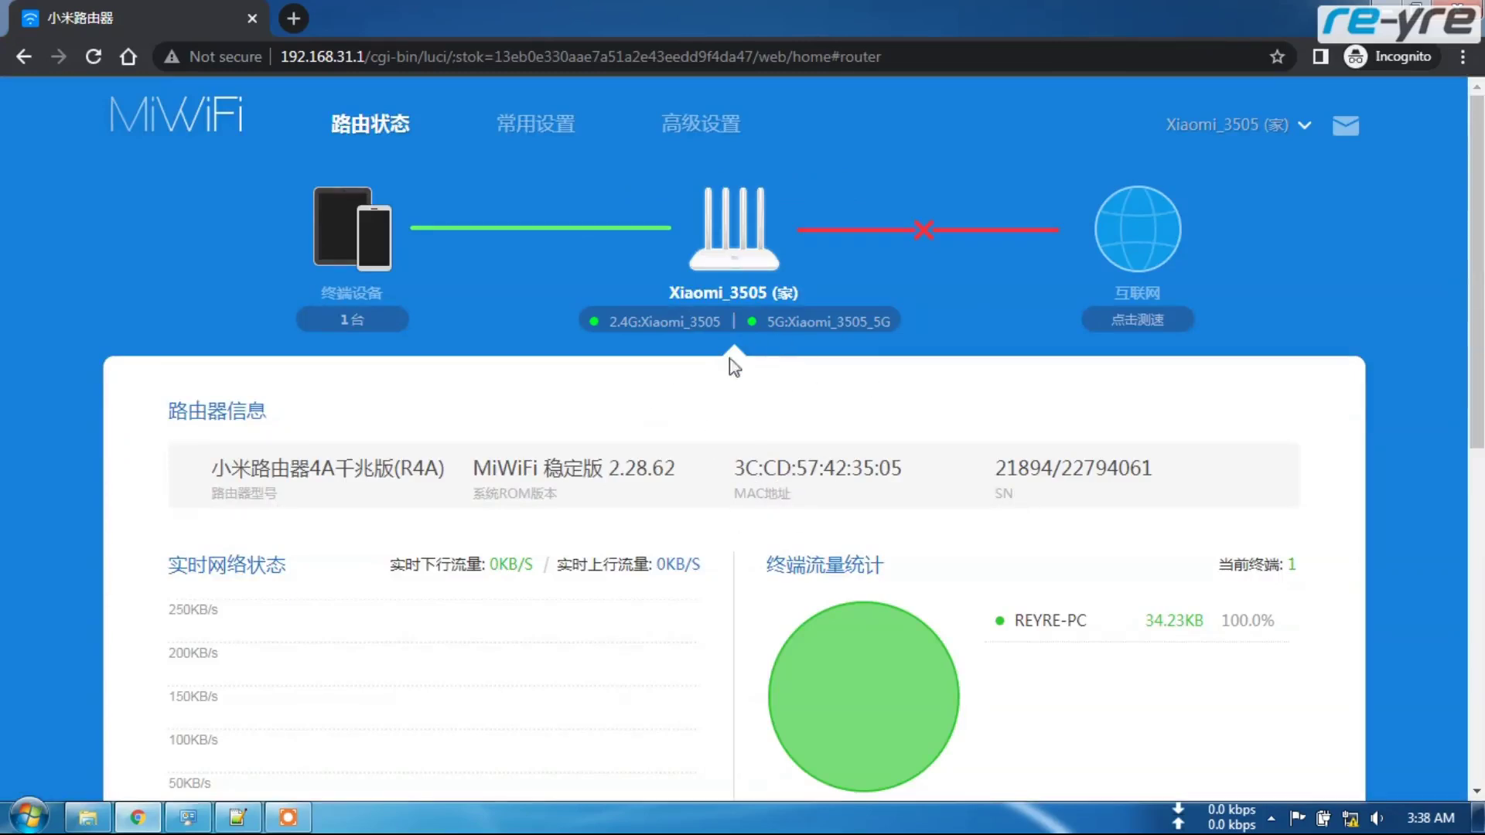
# - After checking the stok token in the address bar, open R3GV2 patches and scroll to the numbered .bat scripts
pyautogui.moveTo(494, 57); pyautogui.dragTo(754, 55)
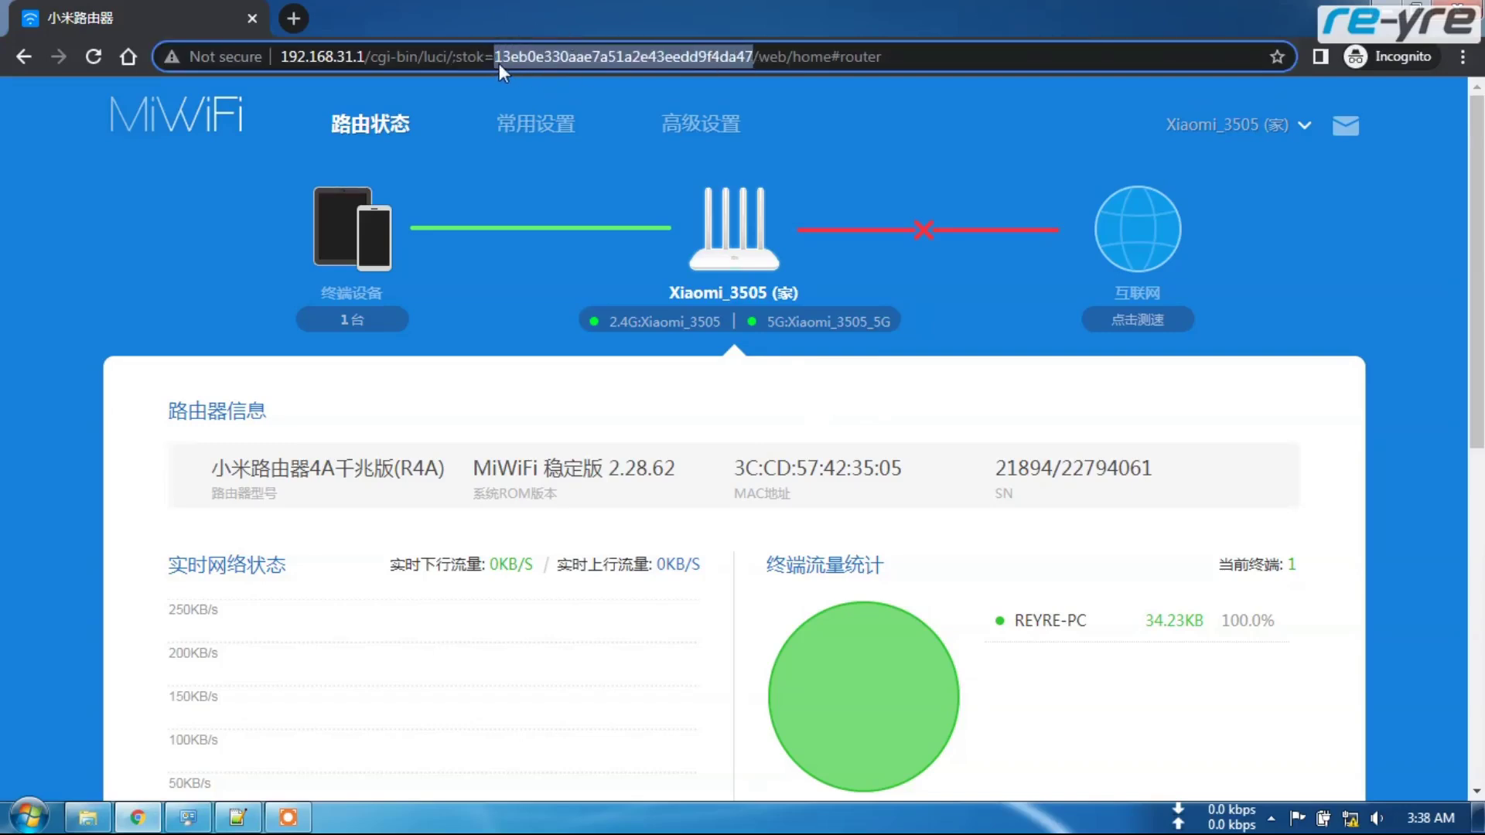
pyautogui.click(545, 61)
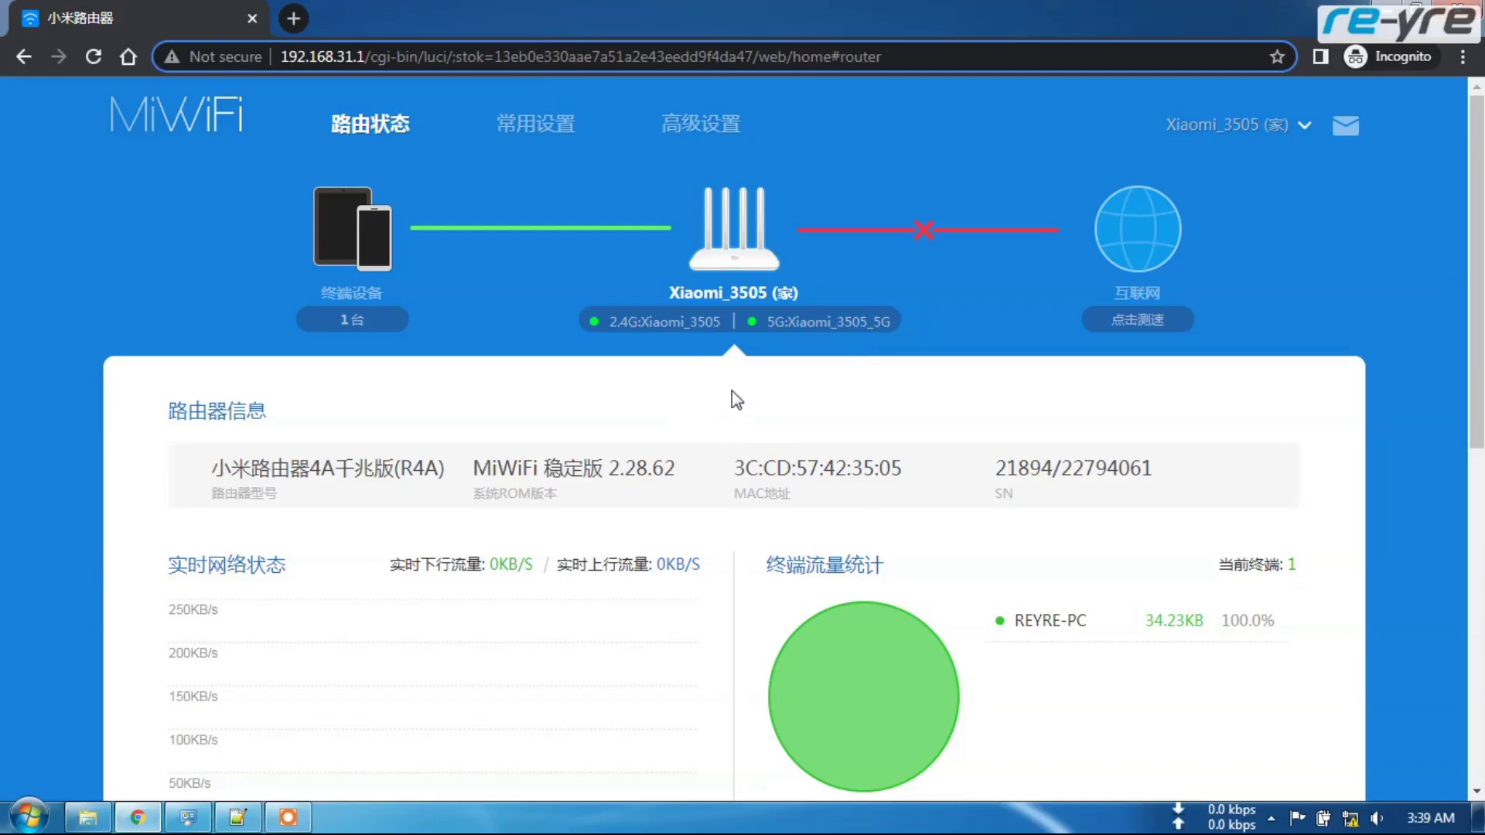
pyautogui.click(87, 821)
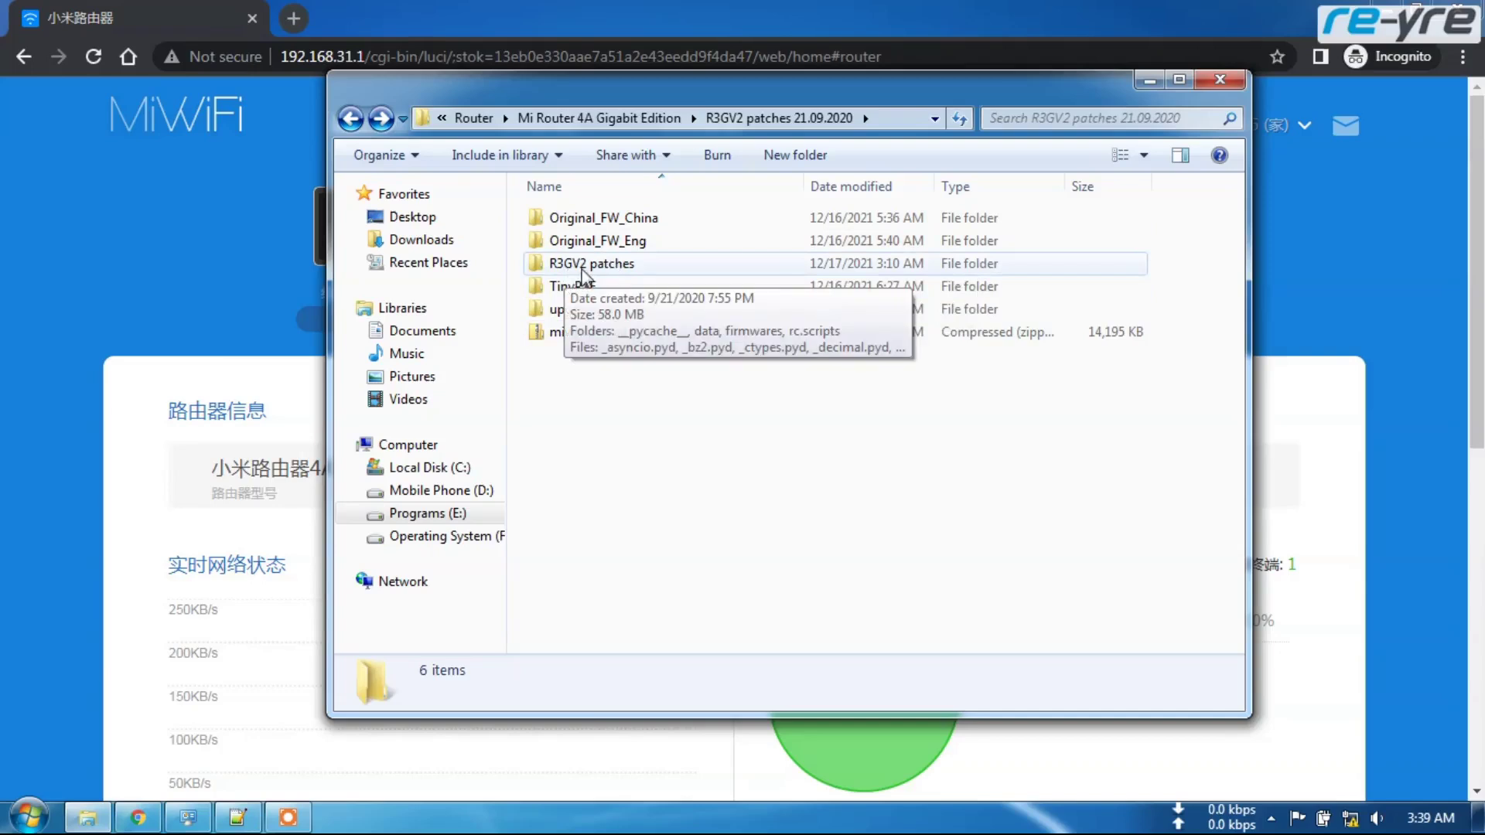
pyautogui.click(622, 273)
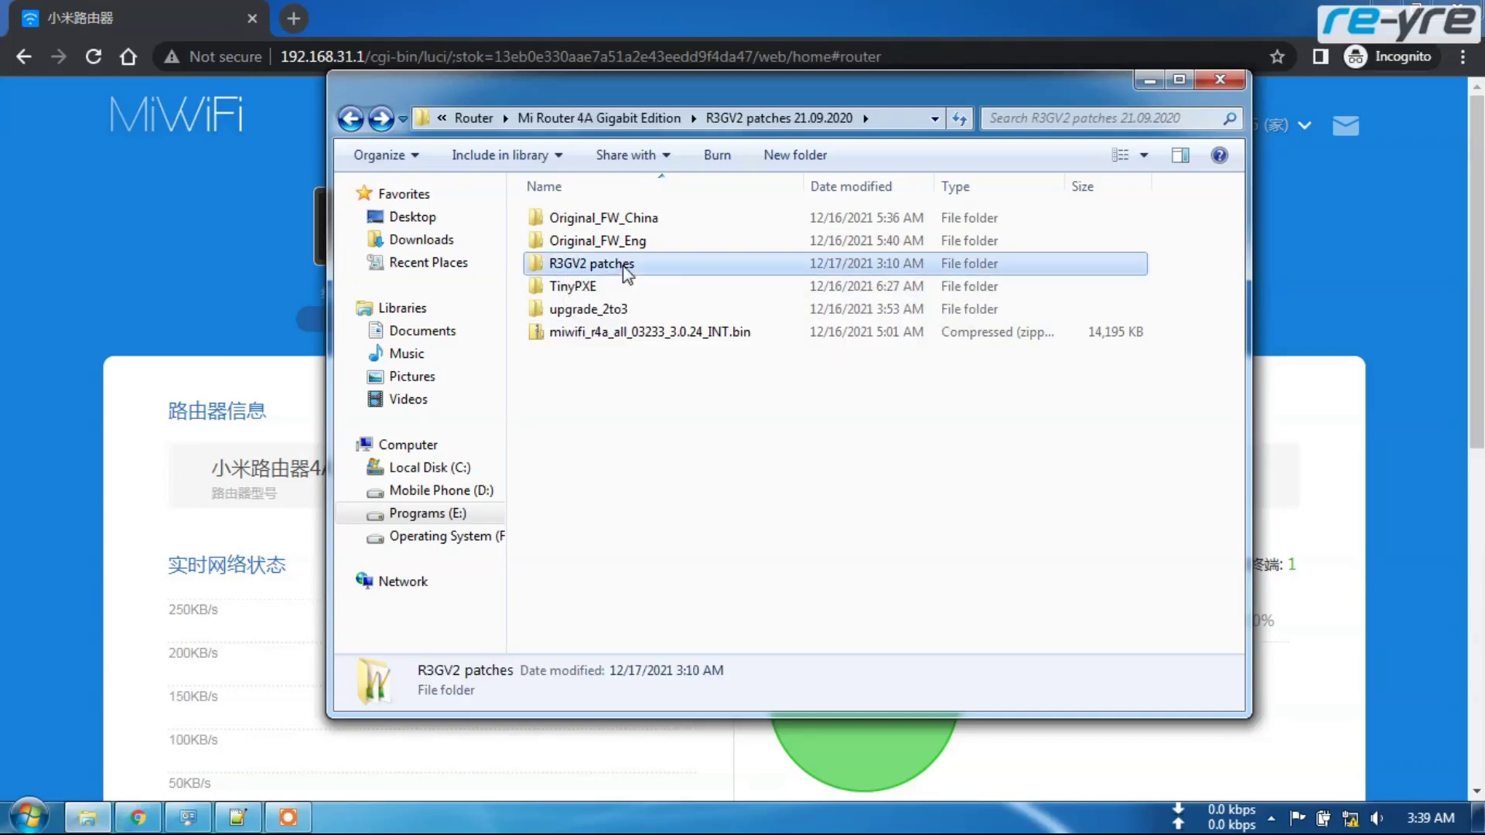
pyautogui.doubleClick(687, 266)
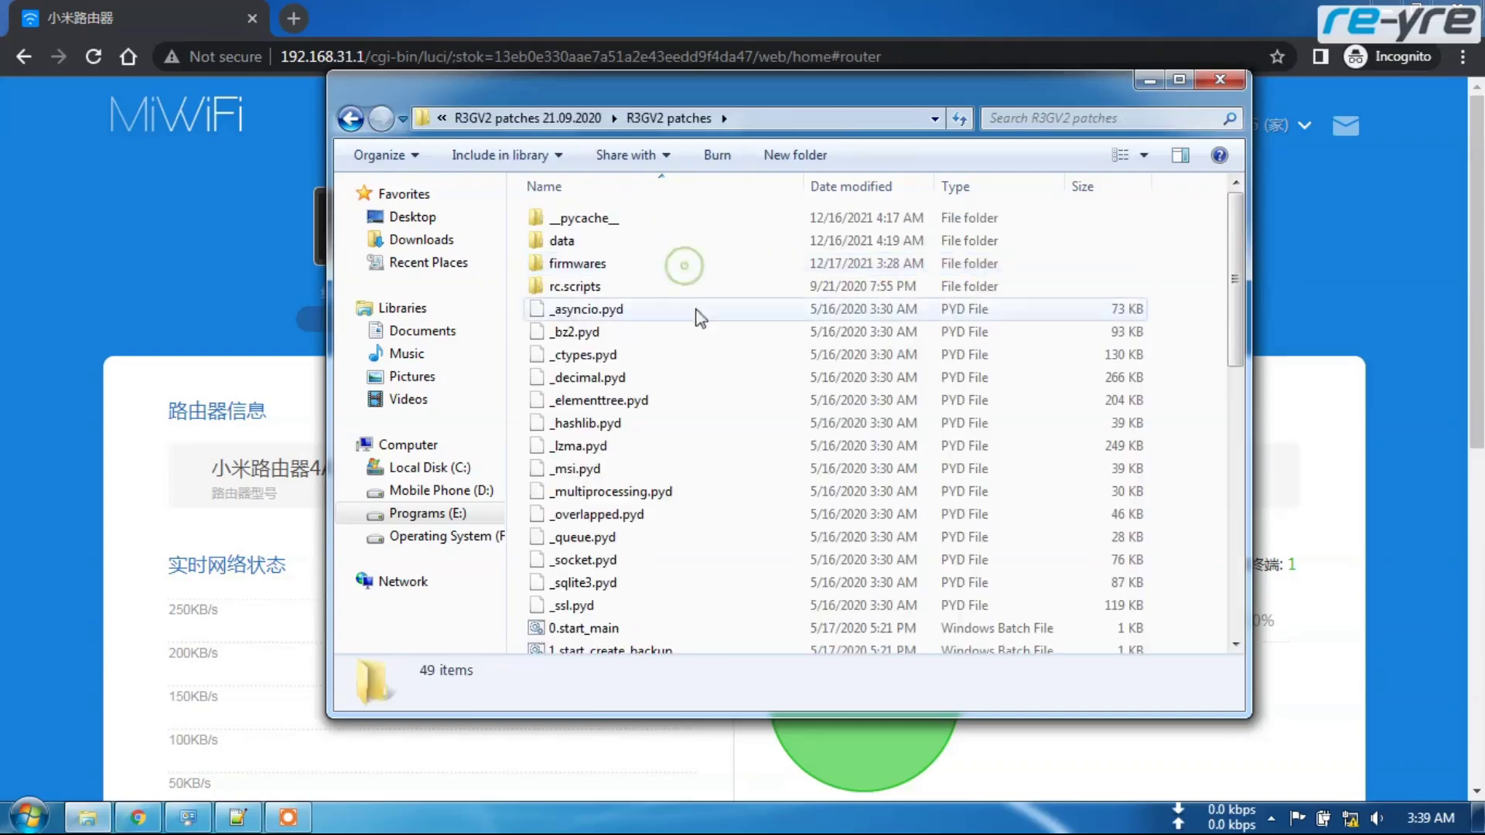
pyautogui.scroll(-3, 665, 290)
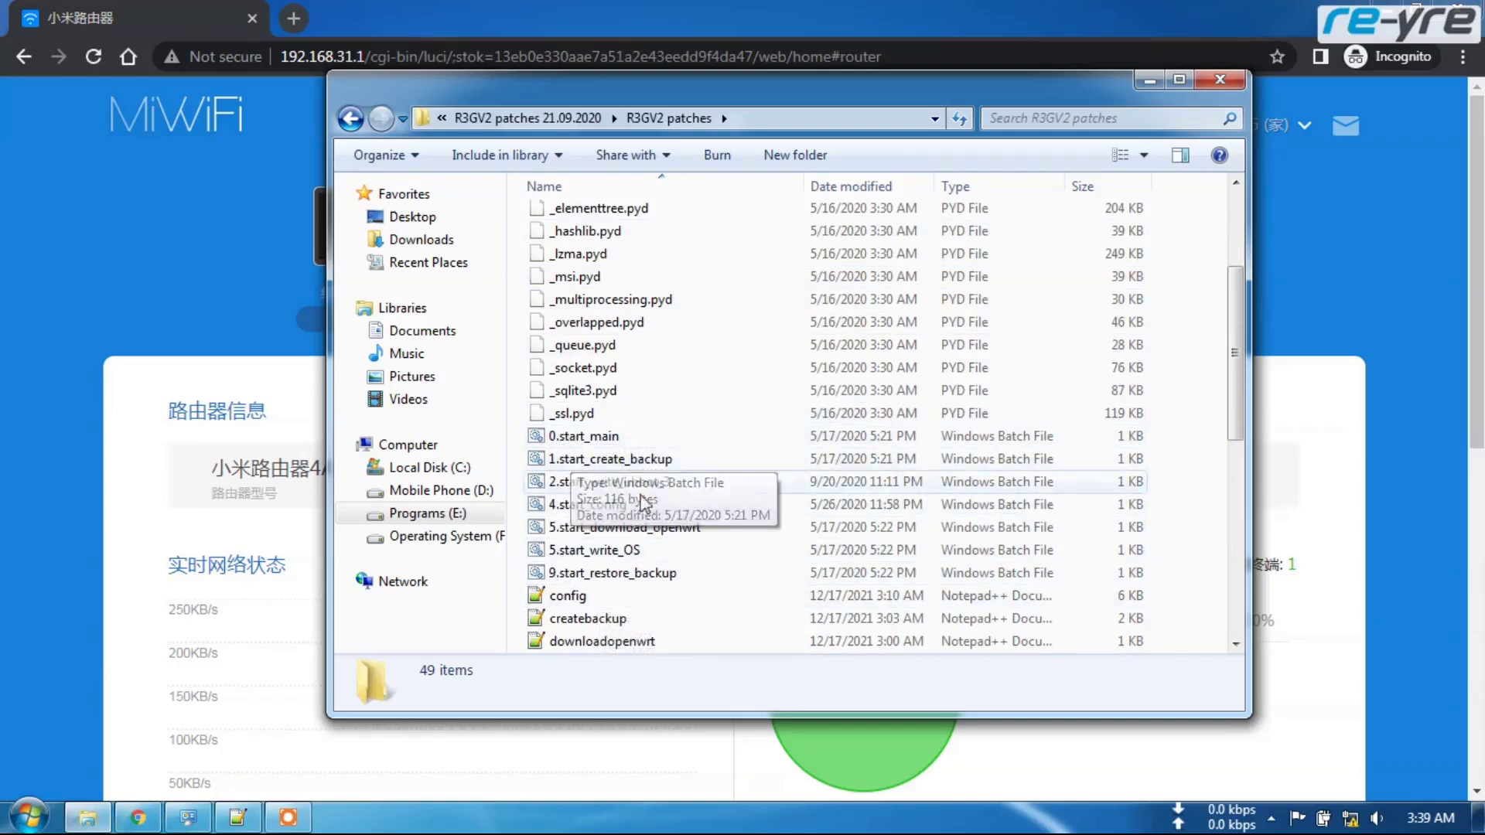
# - Launch 0.start_main.bat and enter the router password at its Command Prompt
pyautogui.doubleClick(601, 438)
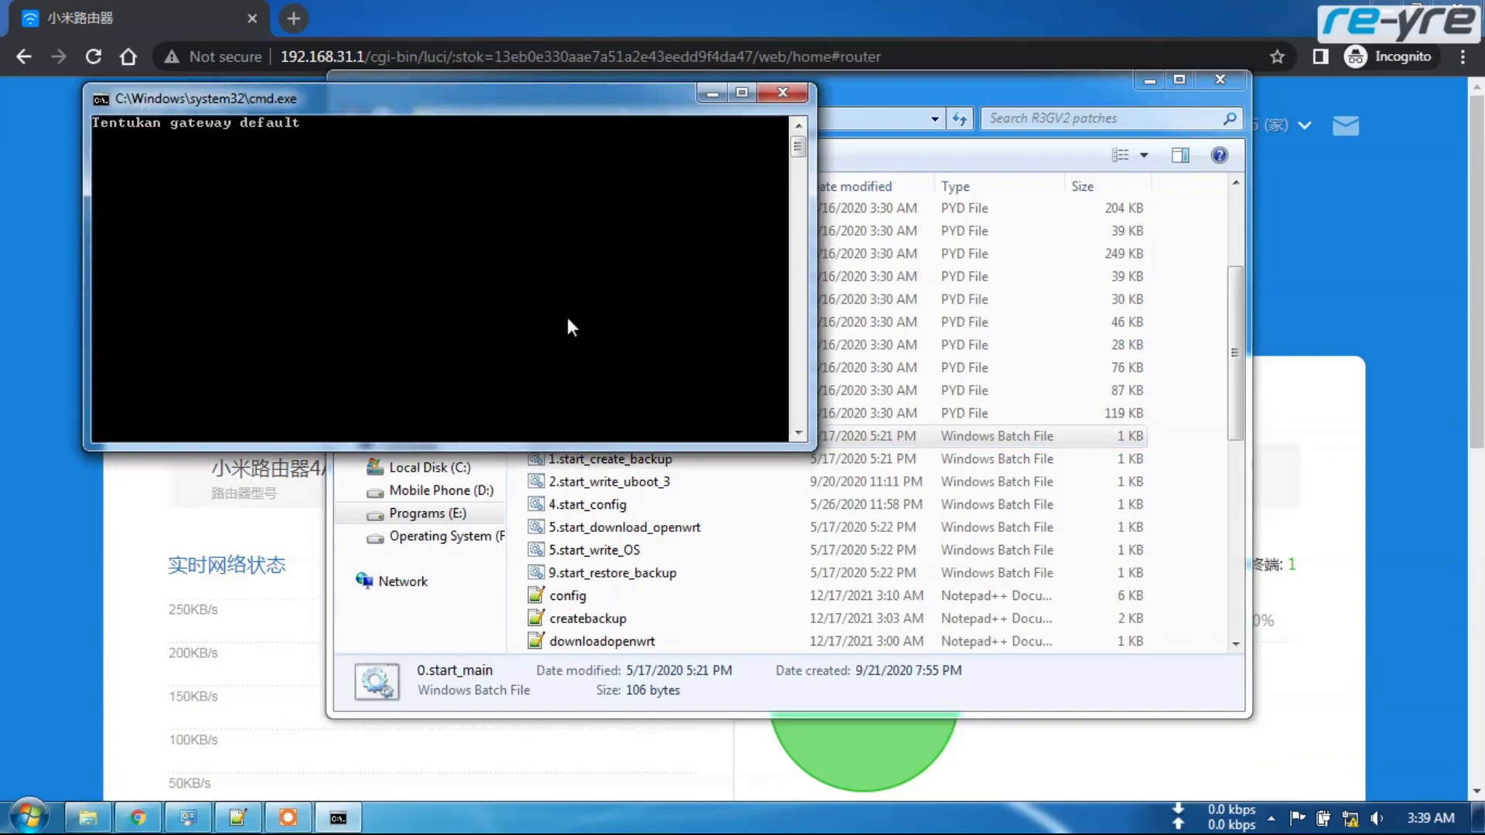
pyautogui.moveTo(422, 99); pyautogui.dragTo(631, 162)
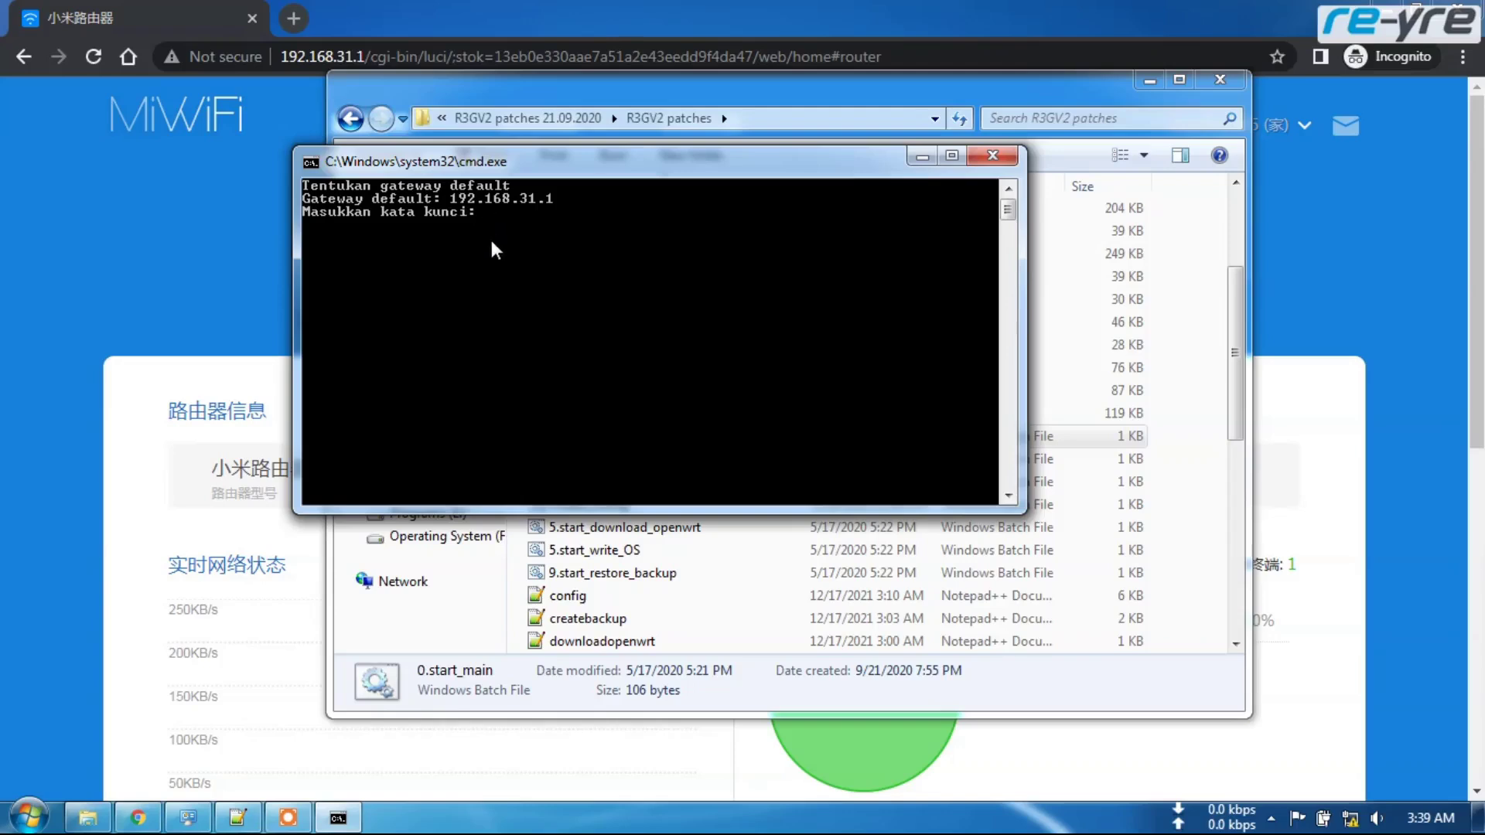
pyautogui.write('1234')
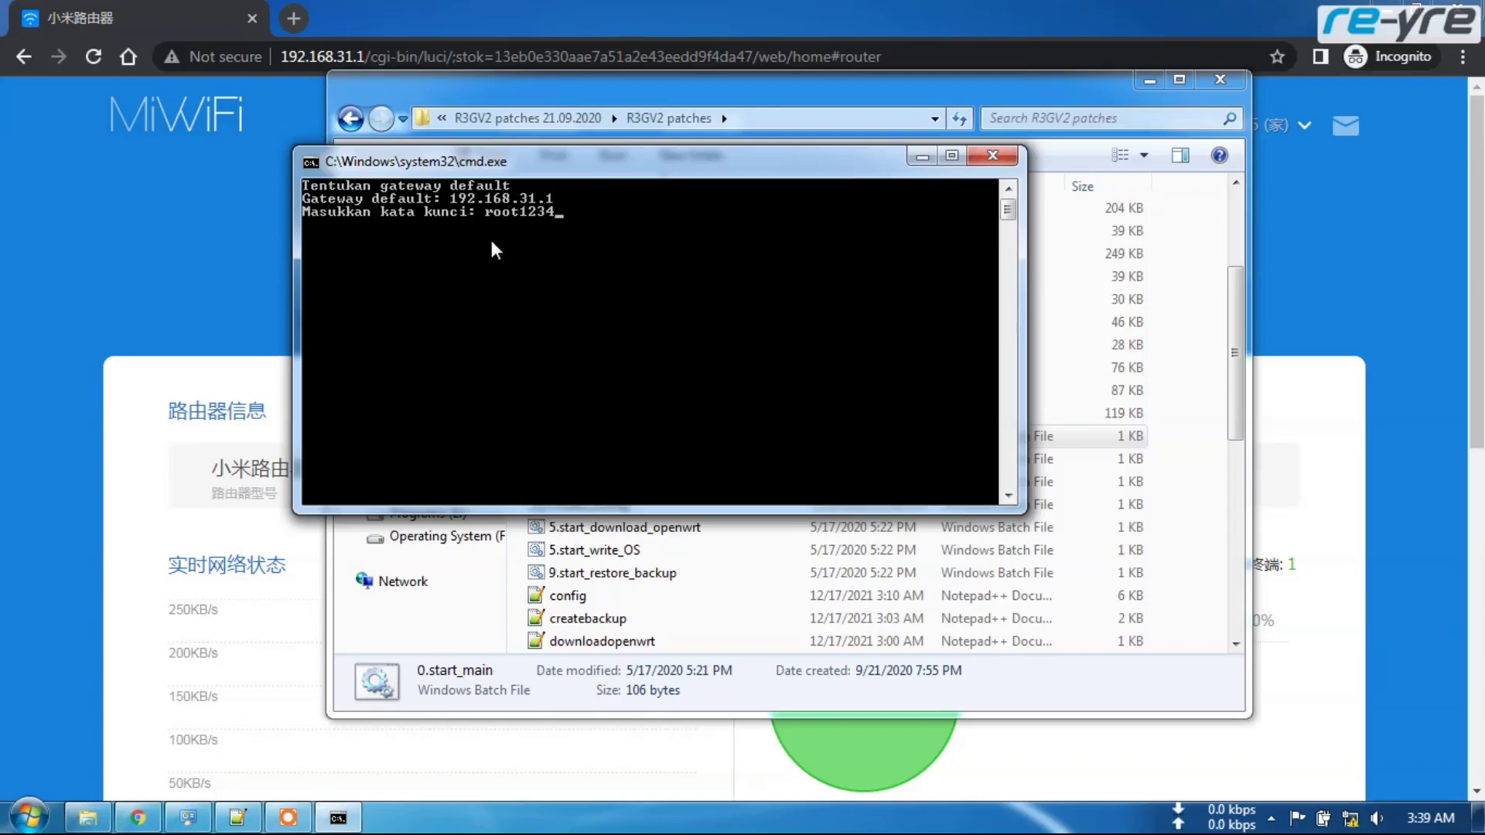
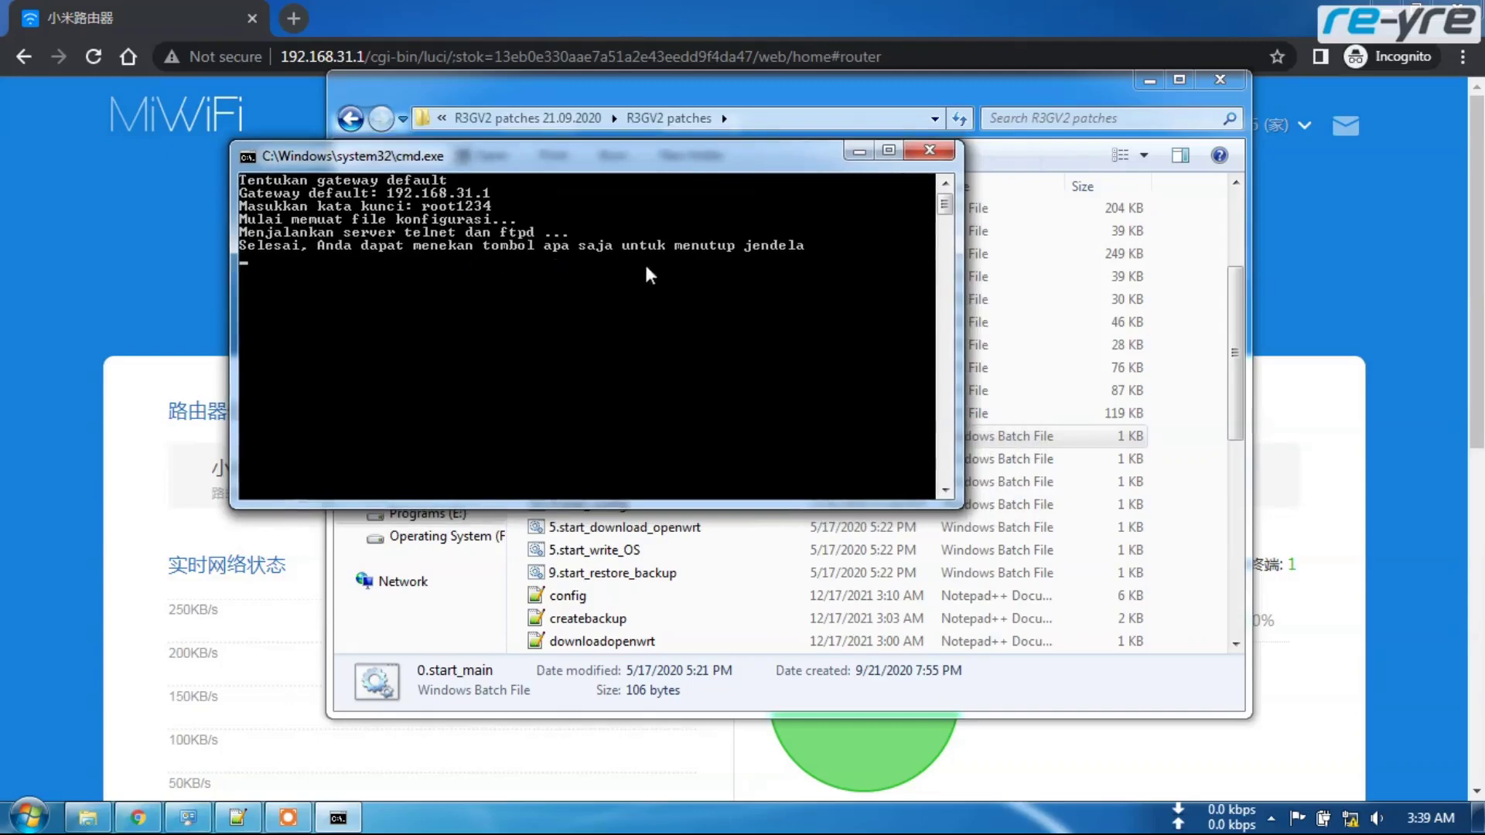
# - Move the console aside and close the finished 0.start_main script window
pyautogui.moveTo(661, 182); pyautogui.dragTo(602, 184)
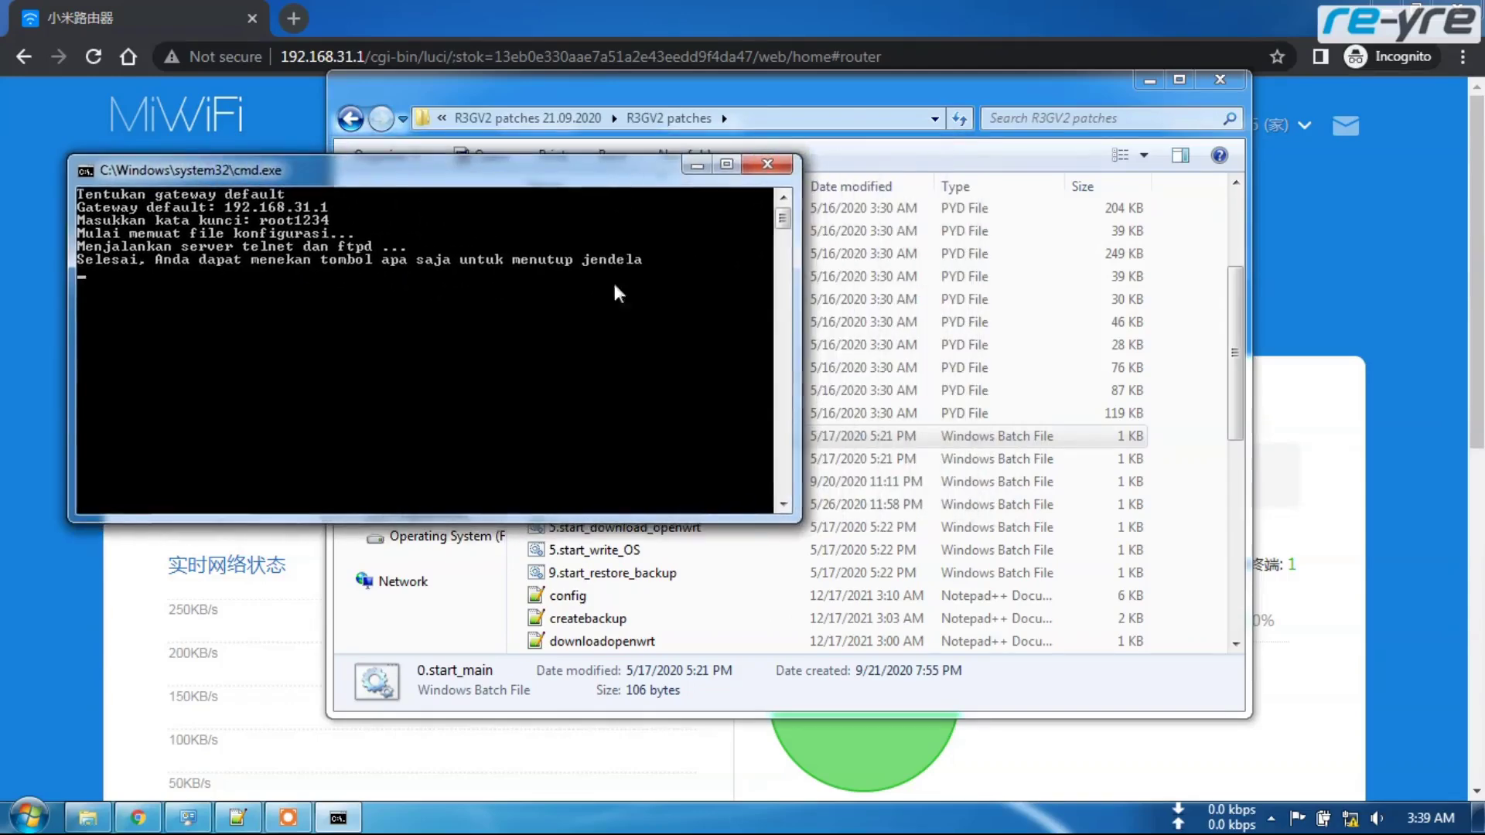
pyautogui.press('Return')
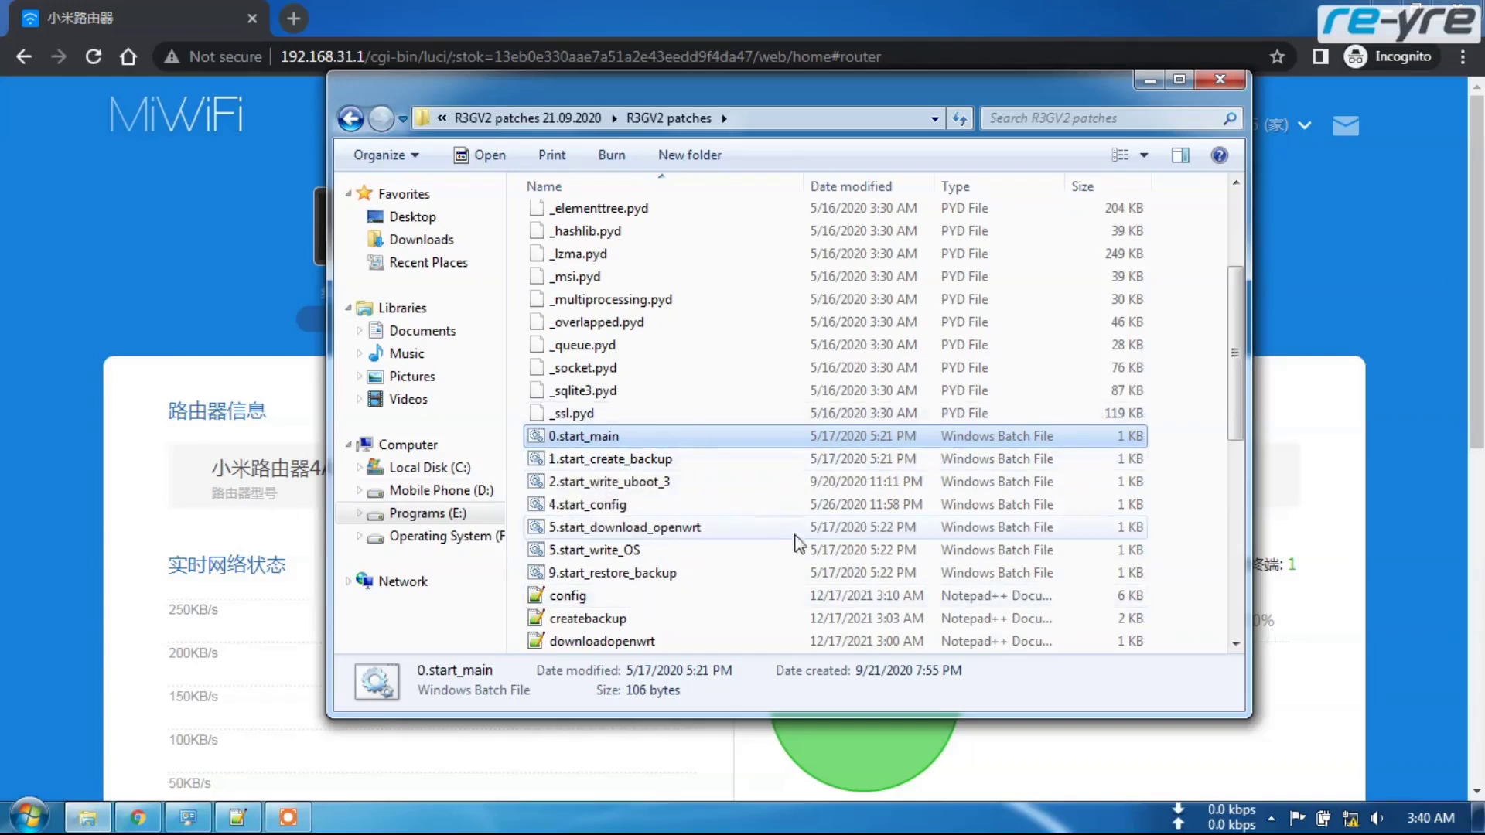
# - Run 1.start_create_backup to download the router's full firmware backup
pyautogui.doubleClick(602, 461)
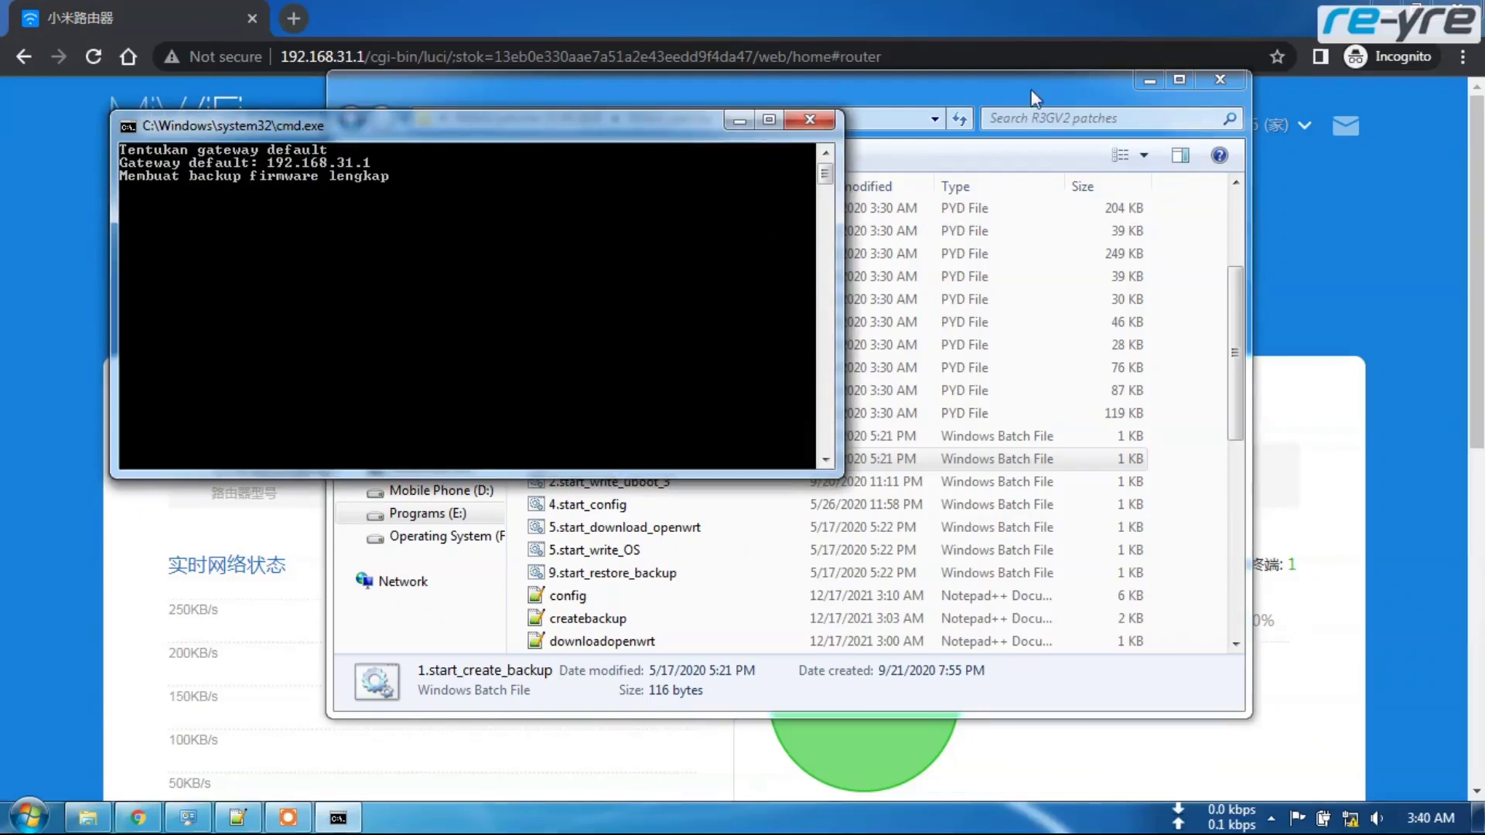
pyautogui.click(980, 90)
pyautogui.moveTo(981, 89); pyautogui.dragTo(1066, 112)
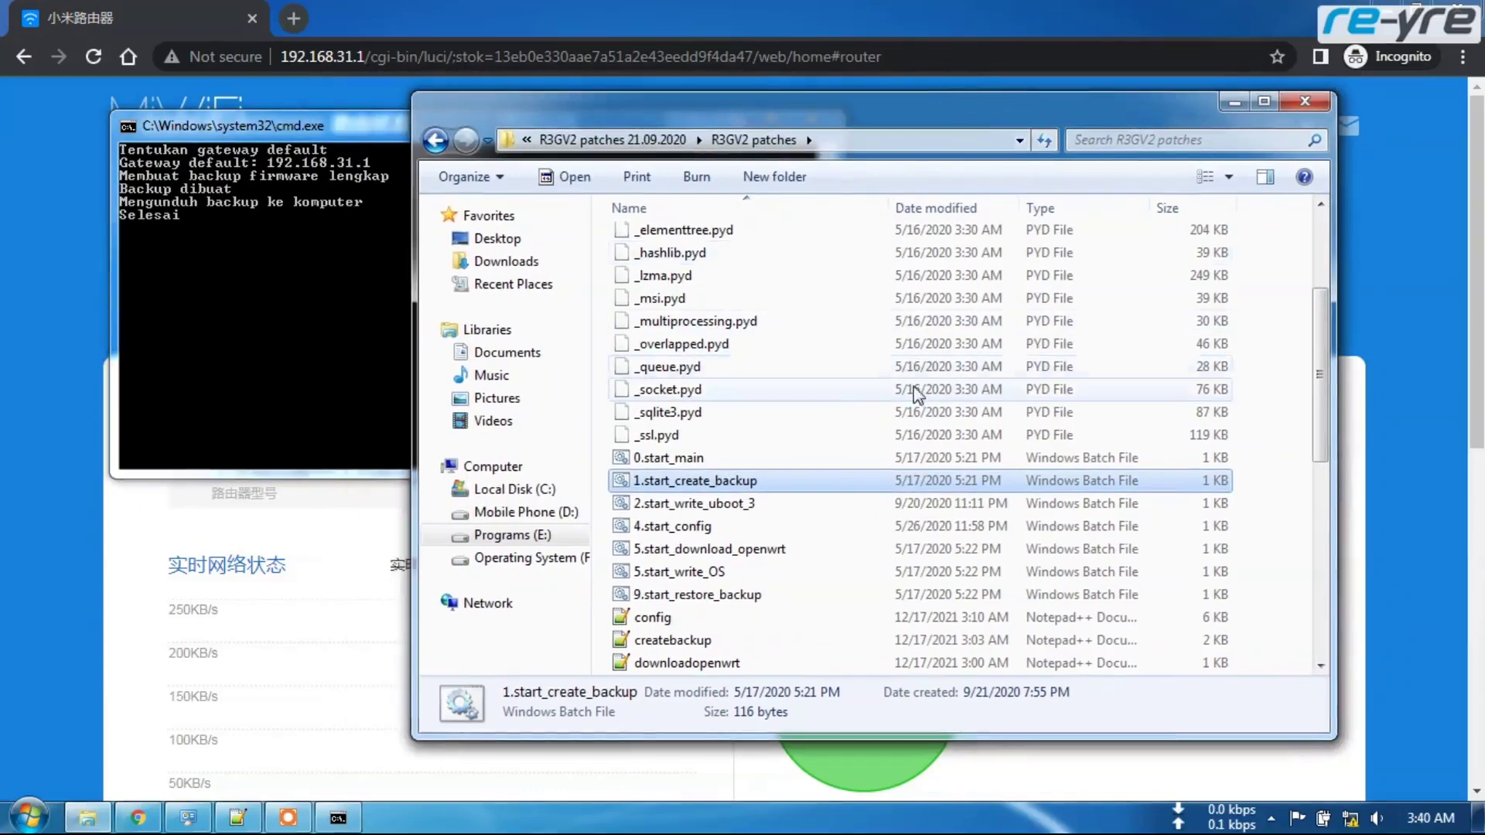
pyautogui.scroll(3, 756, 467)
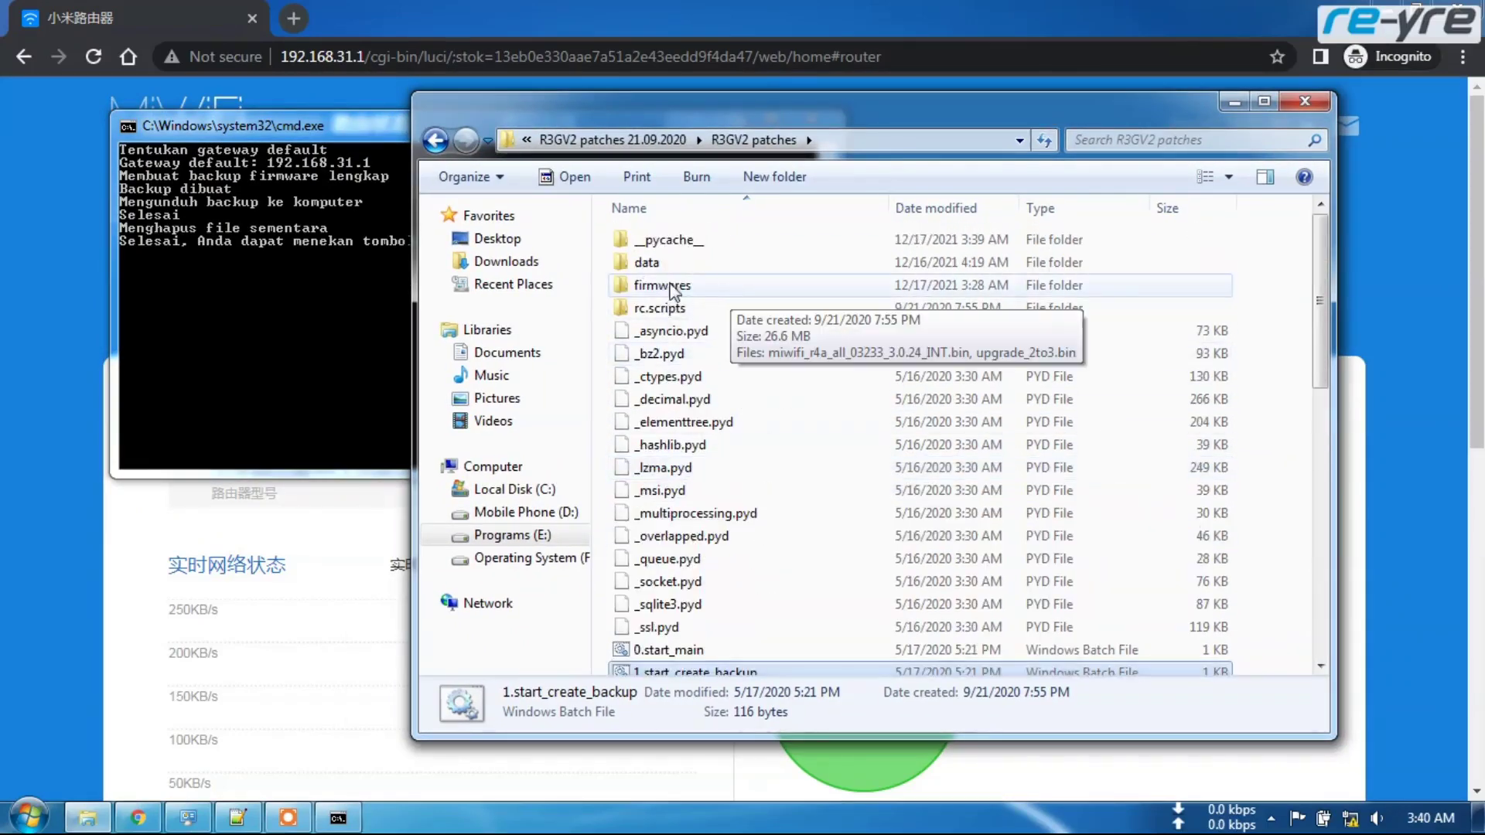
# - Close the finished backup console and open the data folder
pyautogui.click(299, 142)
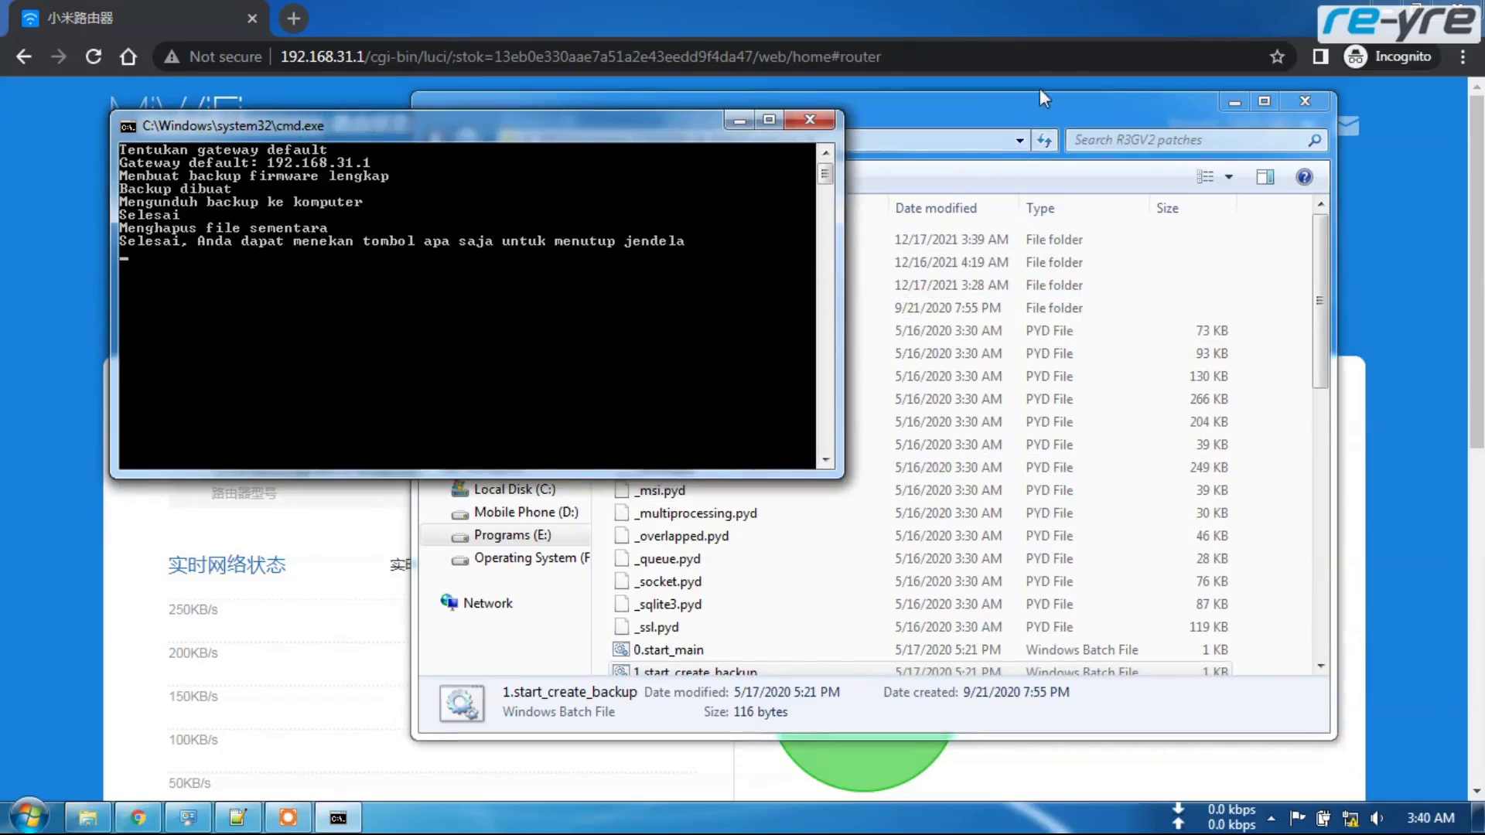
pyautogui.press('Return')
pyautogui.doubleClick(654, 263)
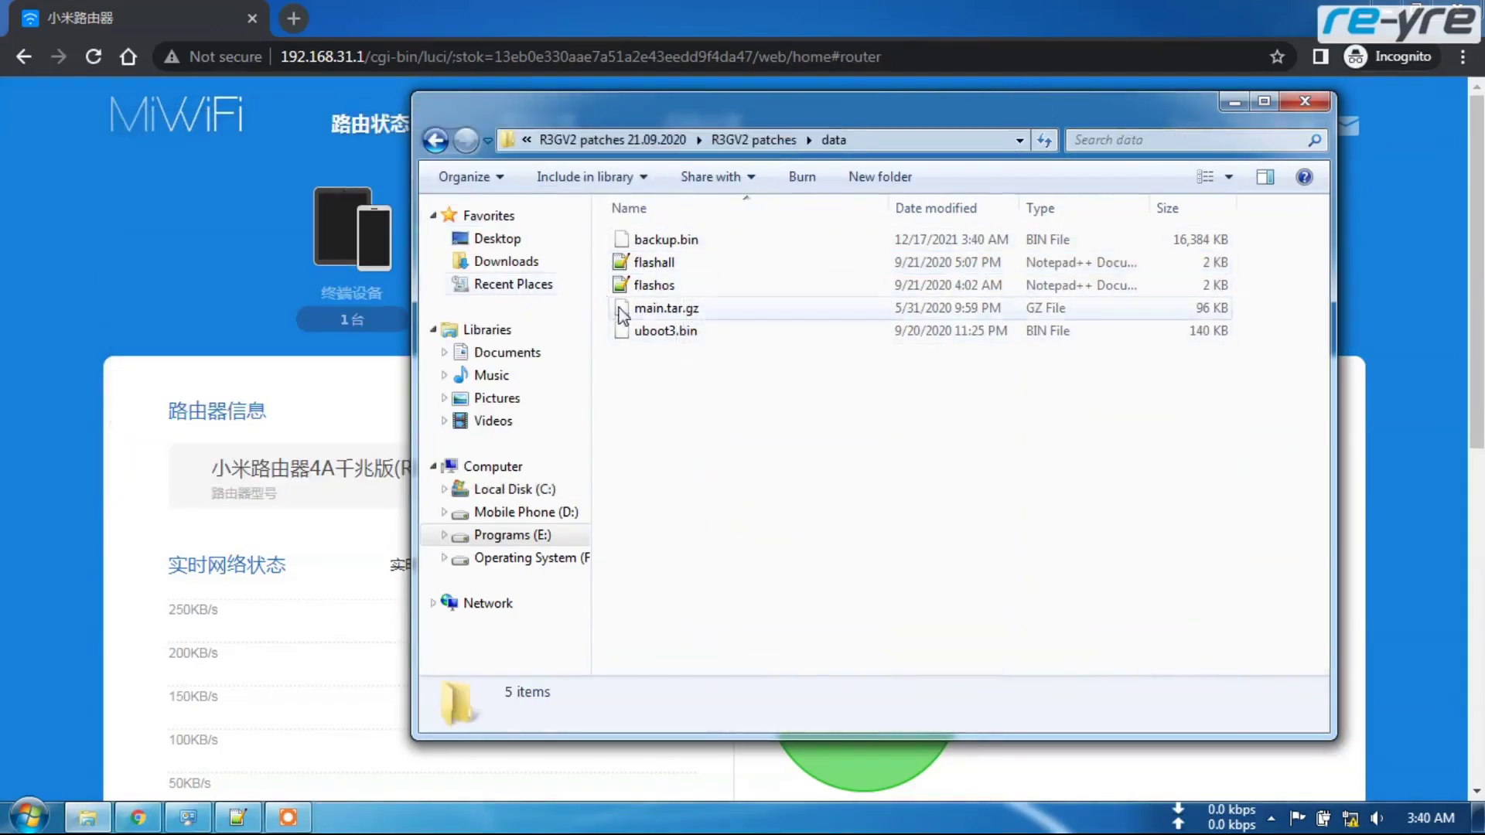
# - Verify backup.bin is 16,384 KB, then return to the R3GV2 patches batch scripts
pyautogui.click(661, 243)
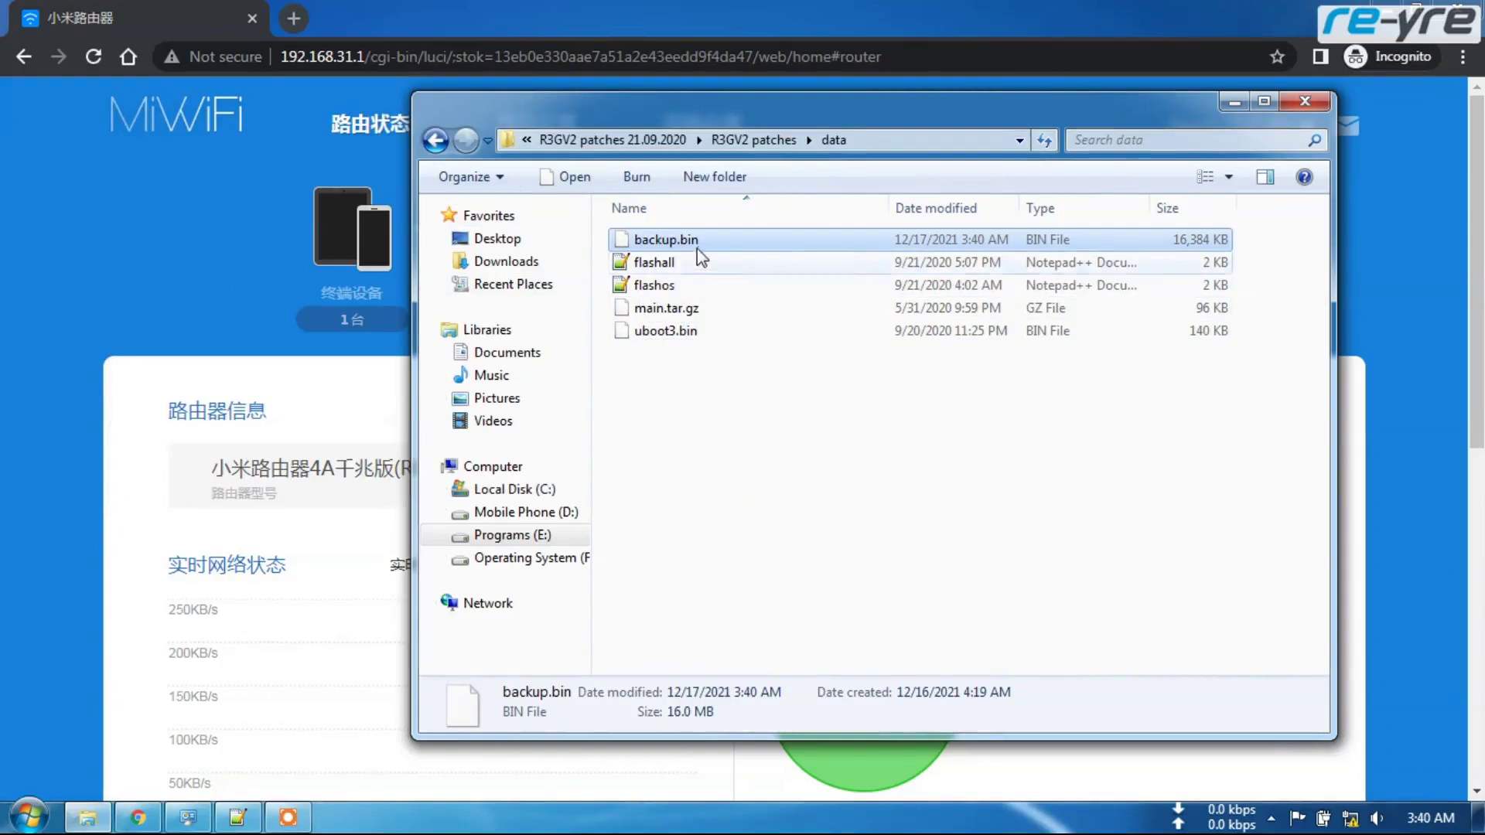
pyautogui.click(436, 141)
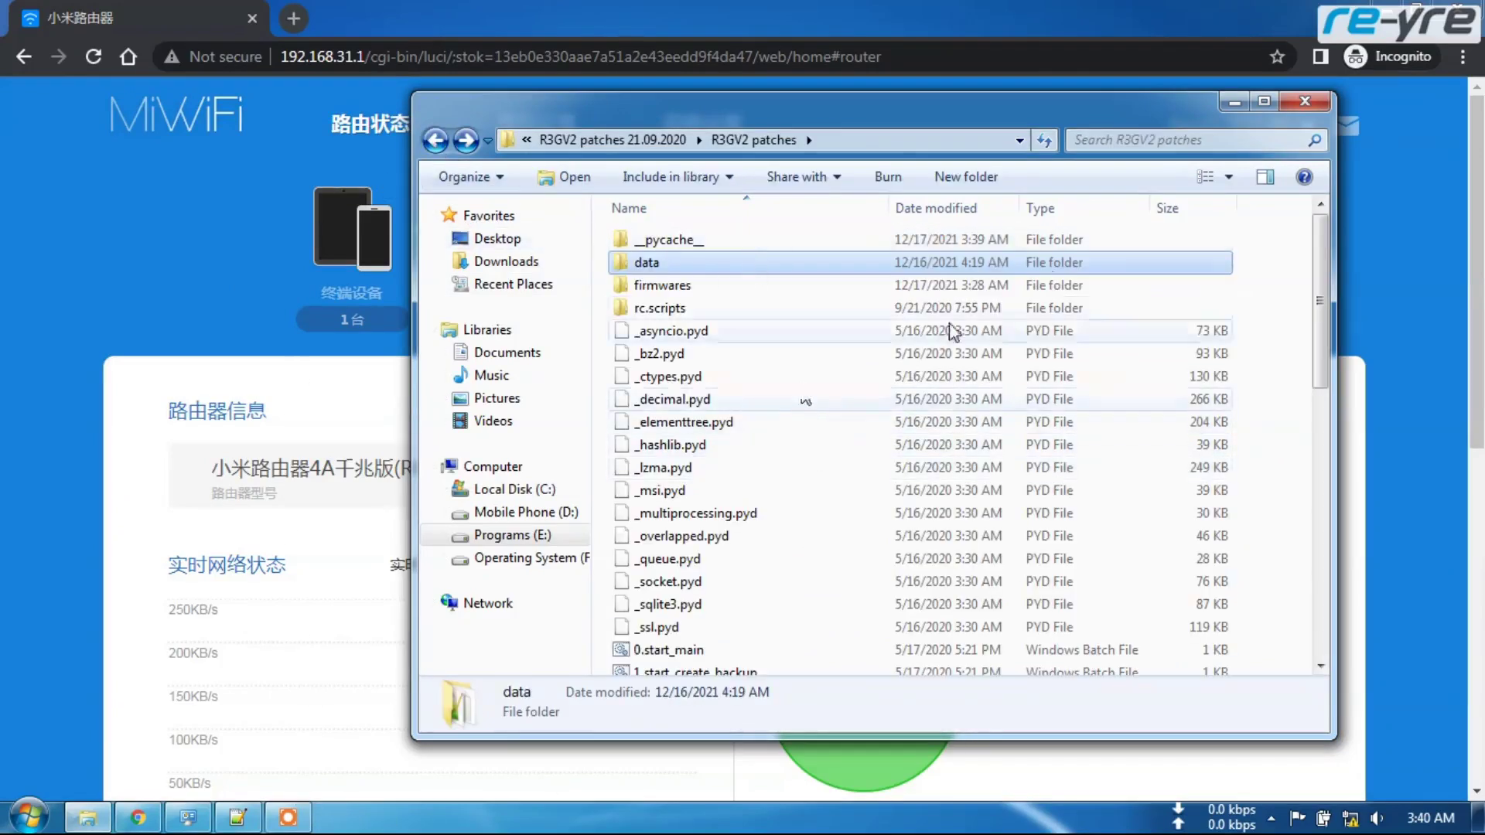
pyautogui.moveTo(1079, 122); pyautogui.dragTo(1063, 113)
pyautogui.scroll(-3, 1101, 405)
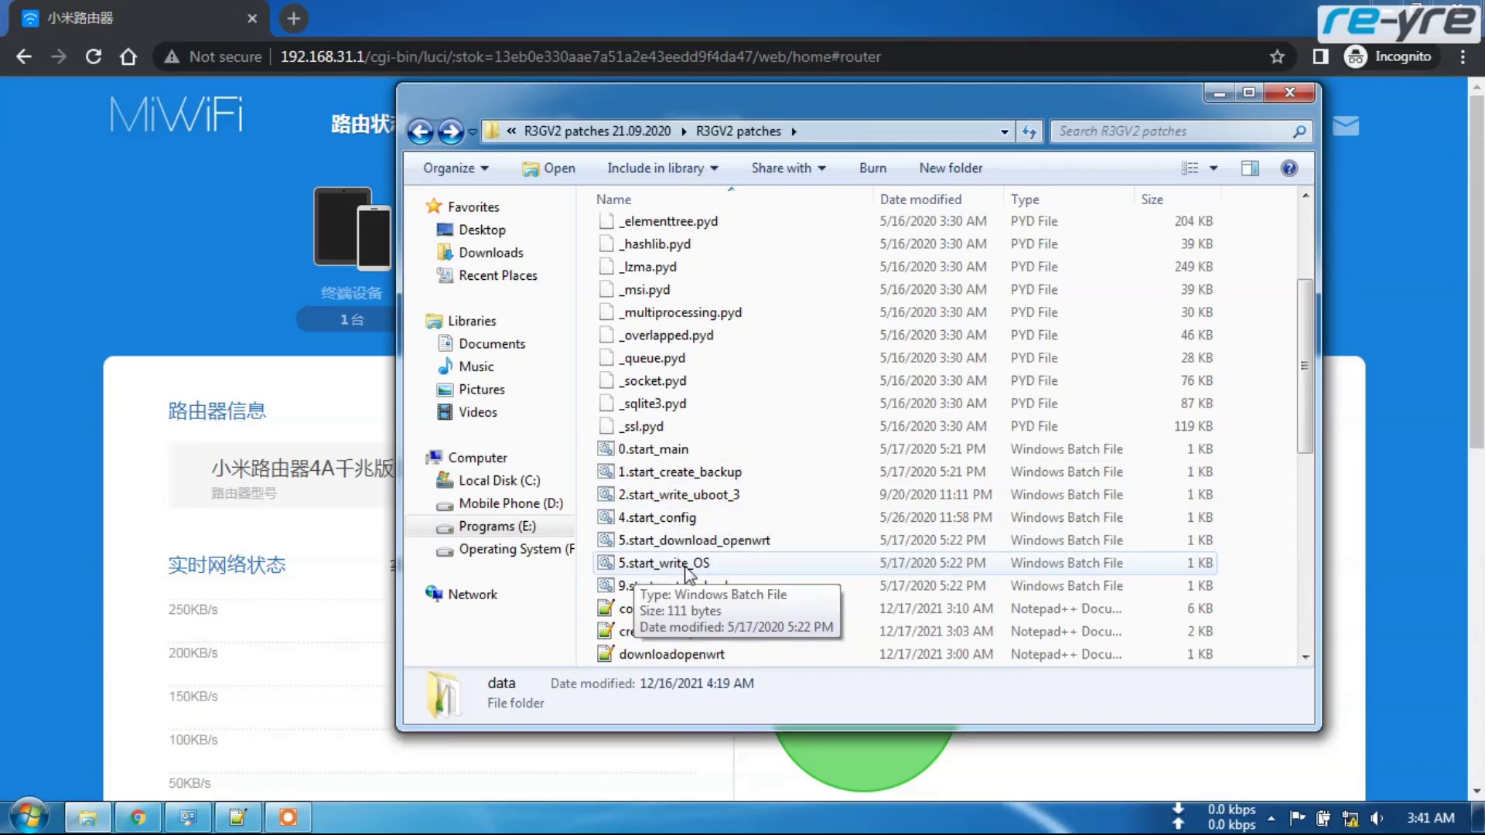
# - Flash upgrade_2to3.bin via 5.start_write_OS with option 2, then close the console
pyautogui.doubleClick(685, 567)
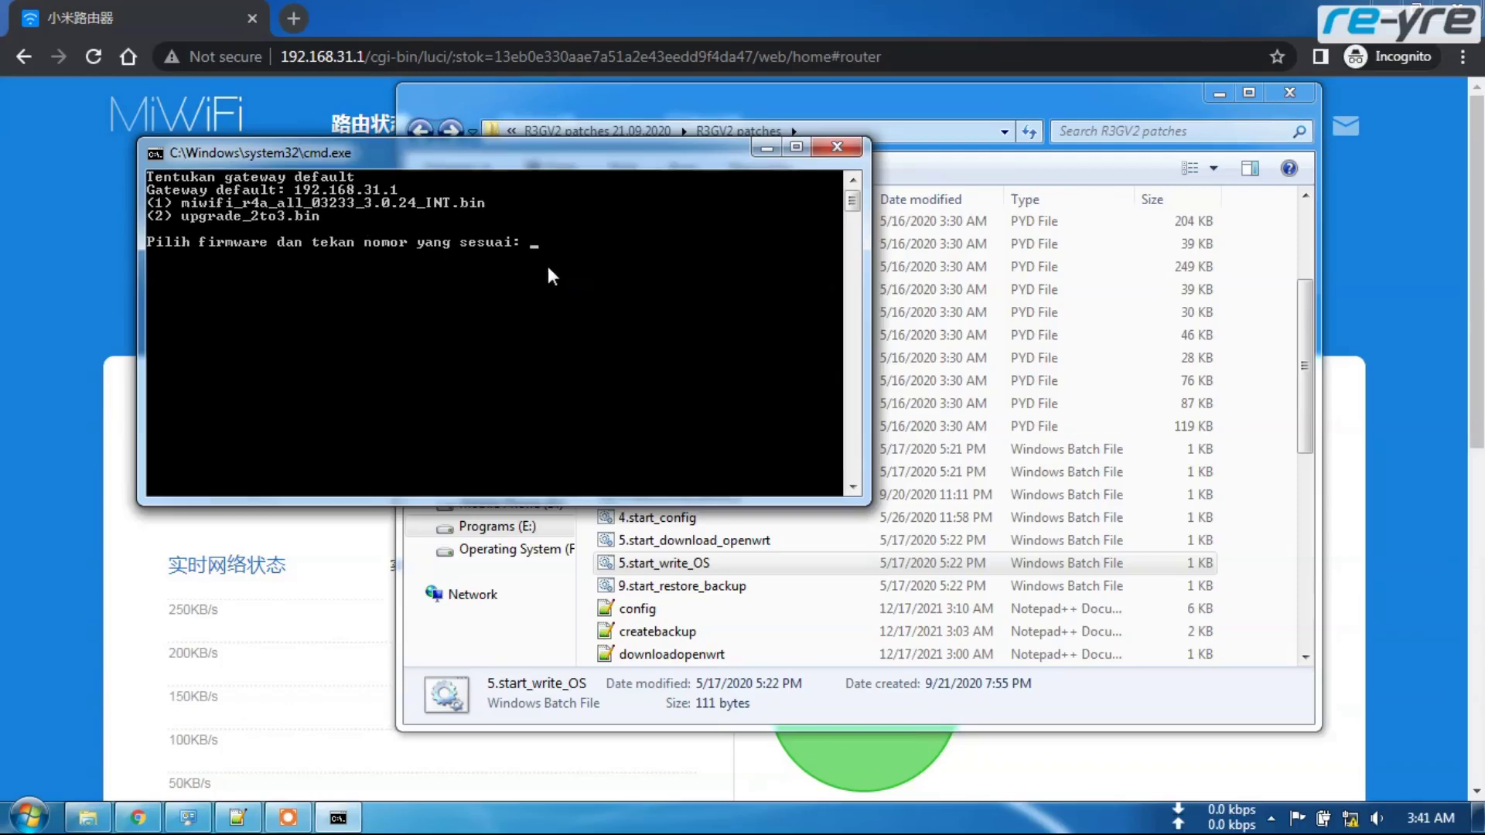
pyautogui.press('Return')
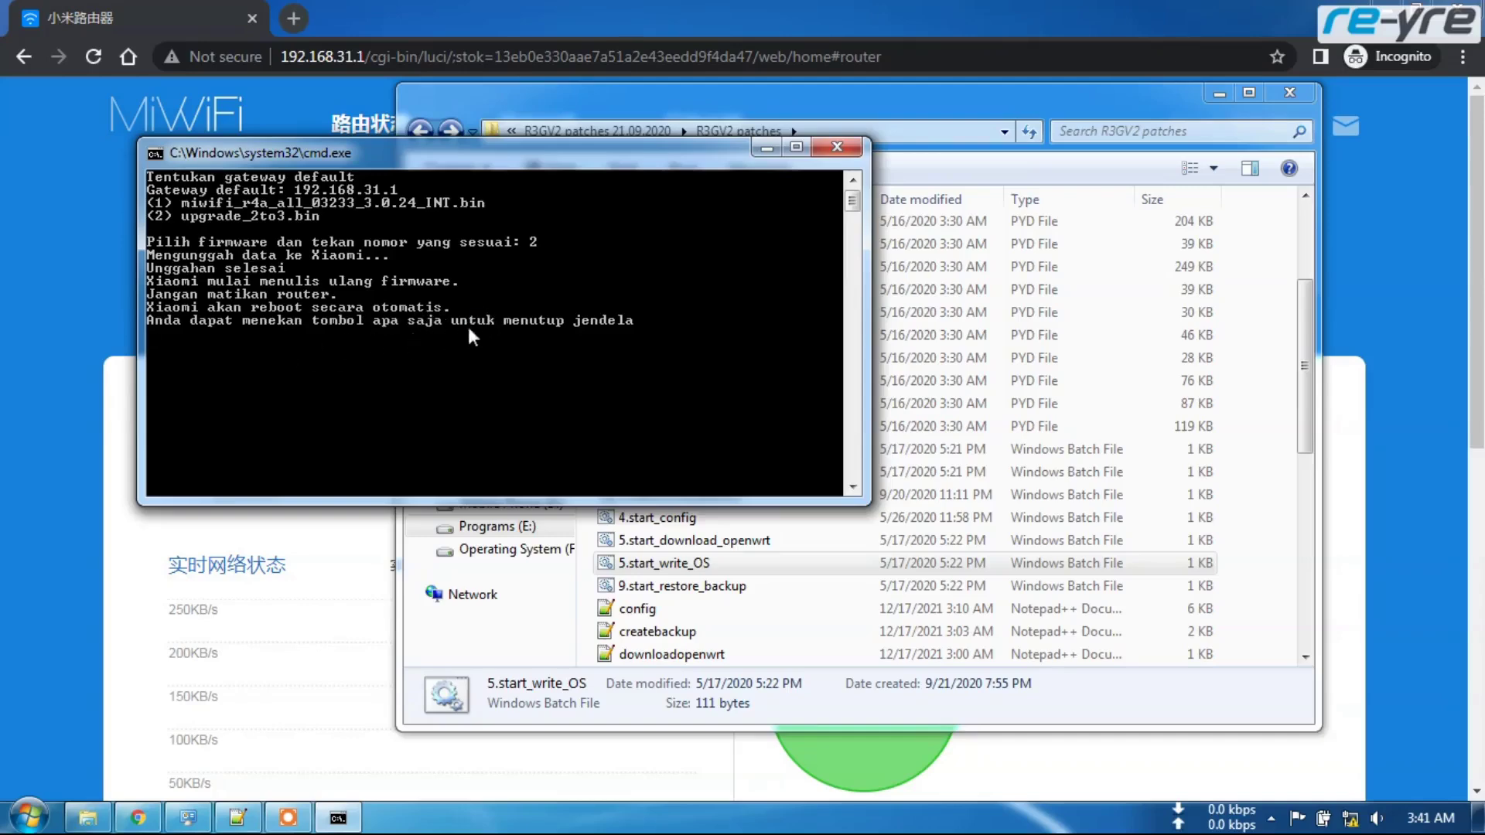
pyautogui.press('Return')
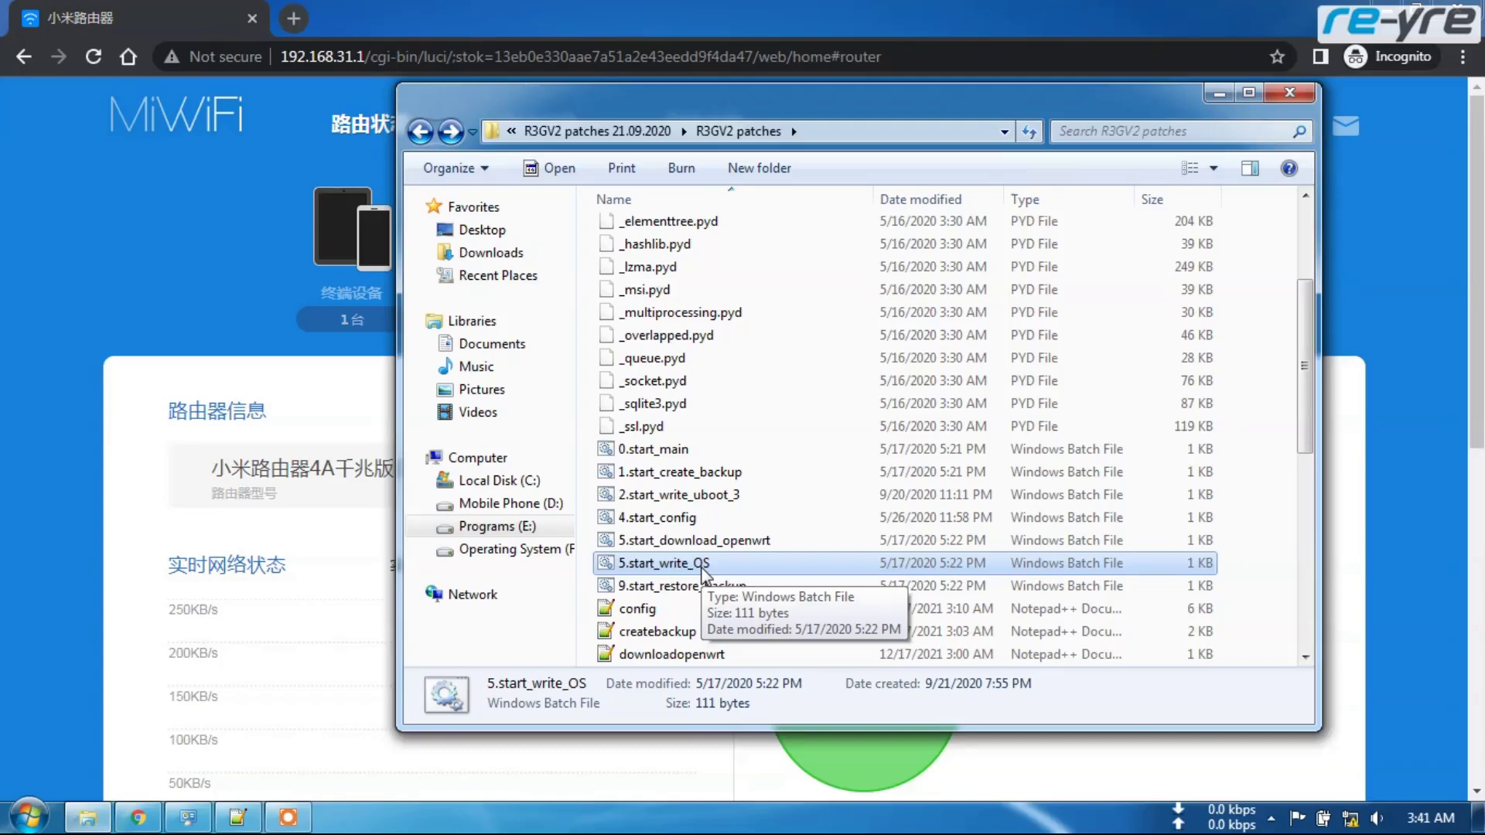
# - Open Network Connections from the taskbar and move the window to the left
pyautogui.click(188, 817)
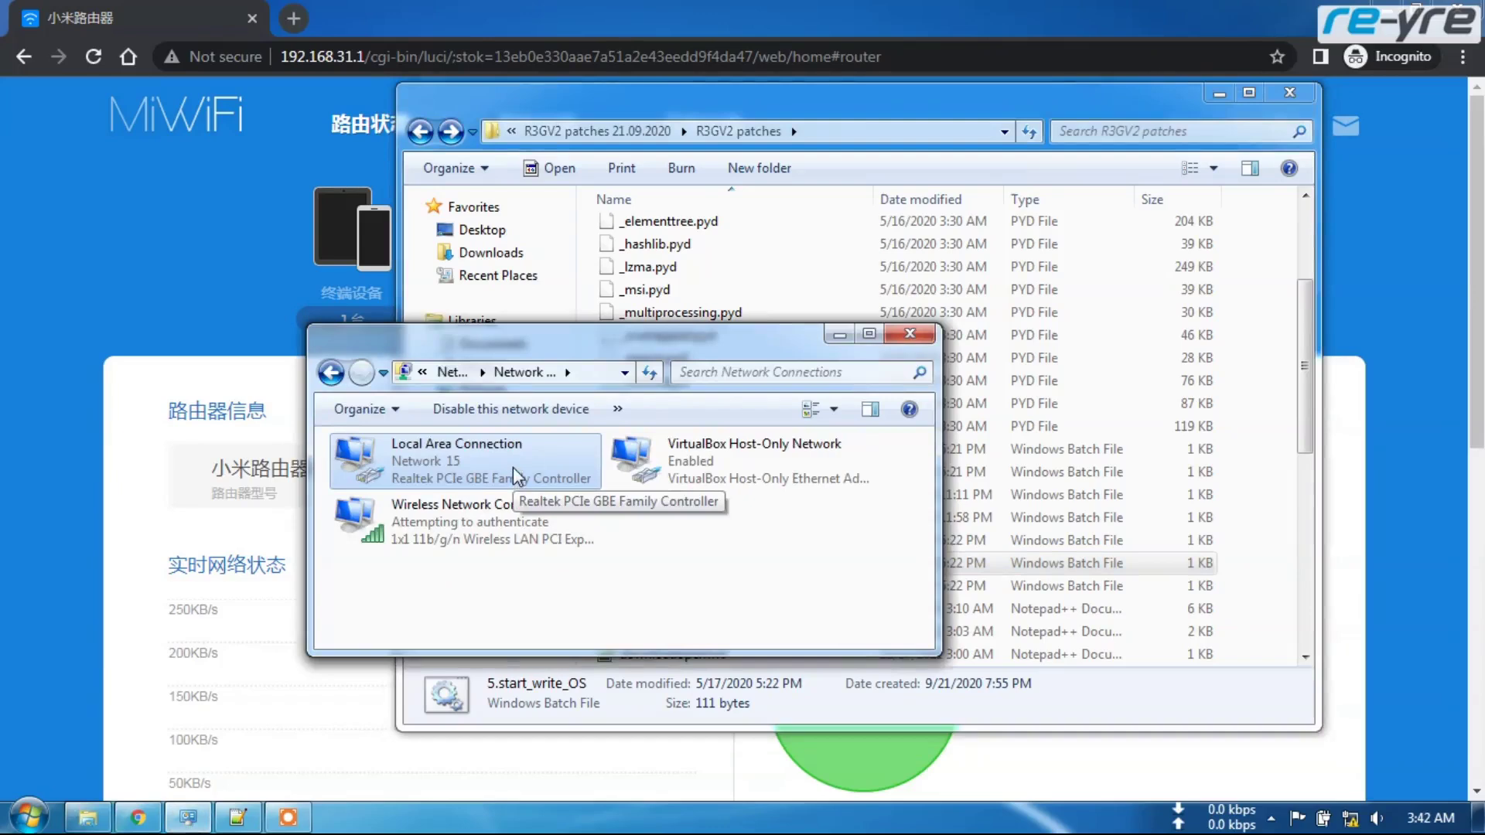
pyautogui.moveTo(657, 354); pyautogui.dragTo(505, 362)
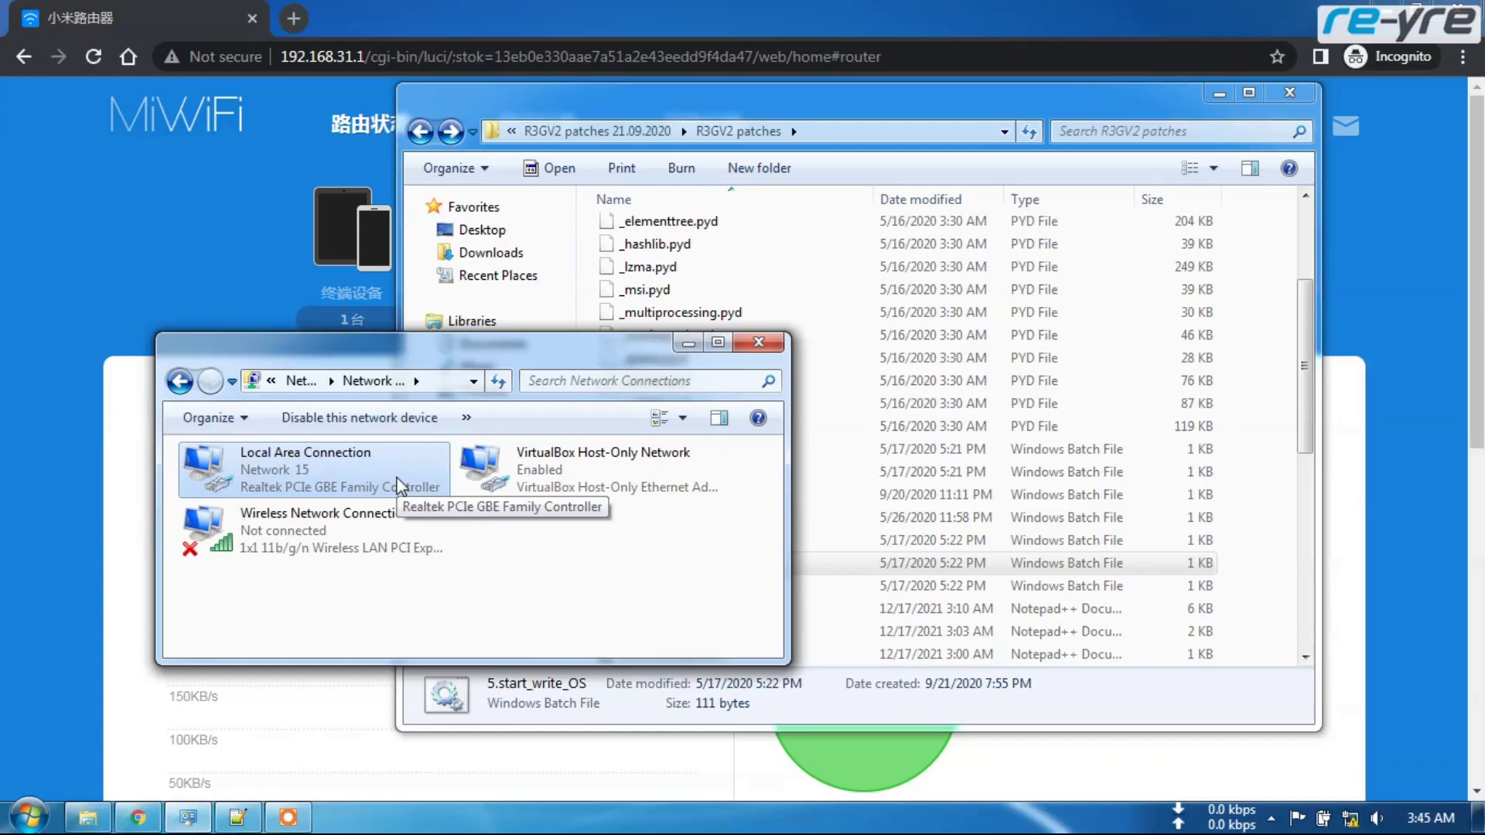
# - View the Local Area Connection's status and address details
pyautogui.rightClick(288, 487)
pyautogui.click(341, 521)
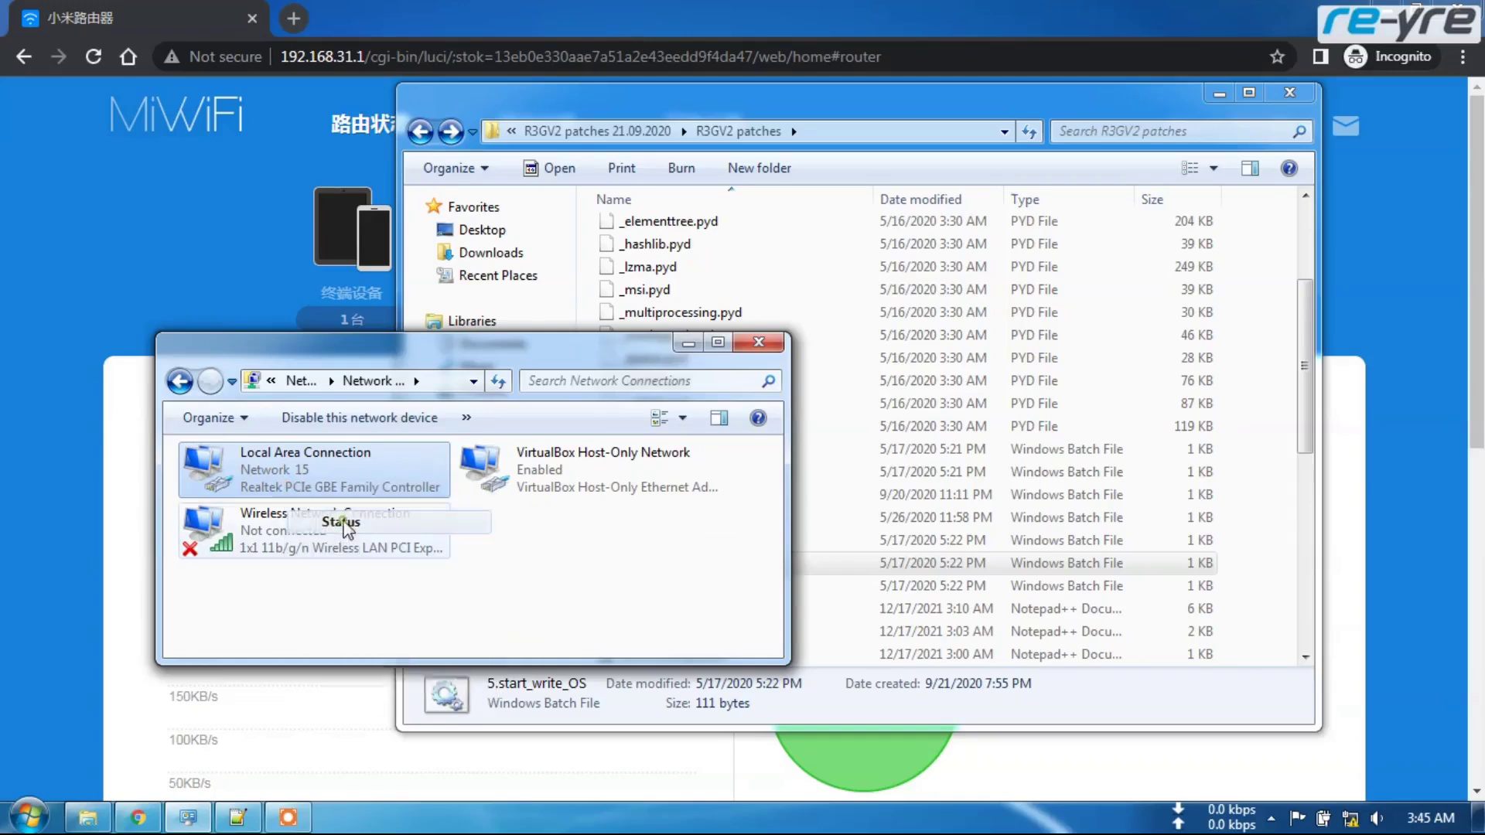
pyautogui.click(623, 393)
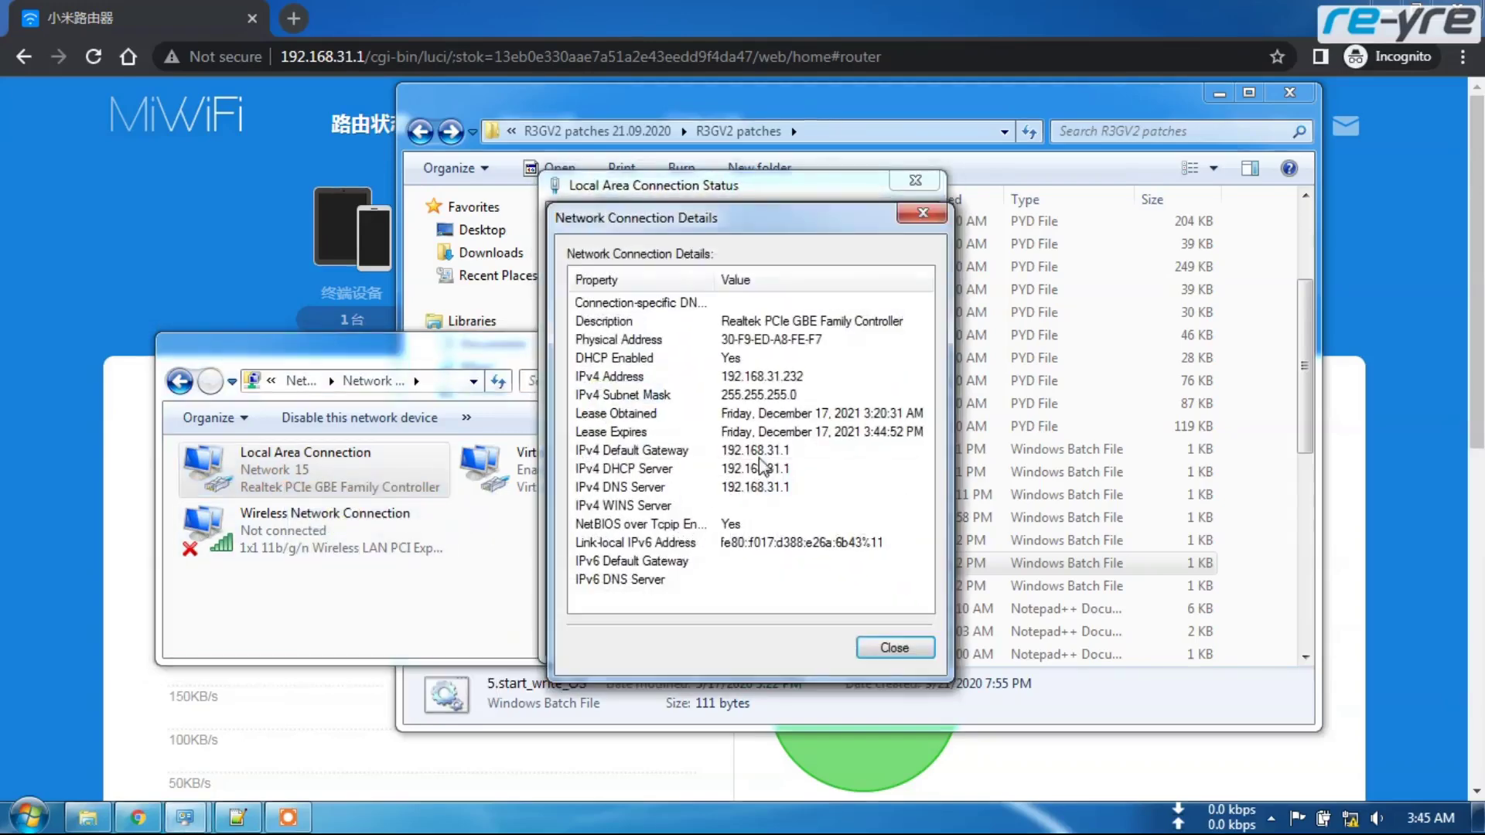
# - Close the connection dialogs and bring the MiWiFi dashboard in Chrome forward
pyautogui.click(894, 647)
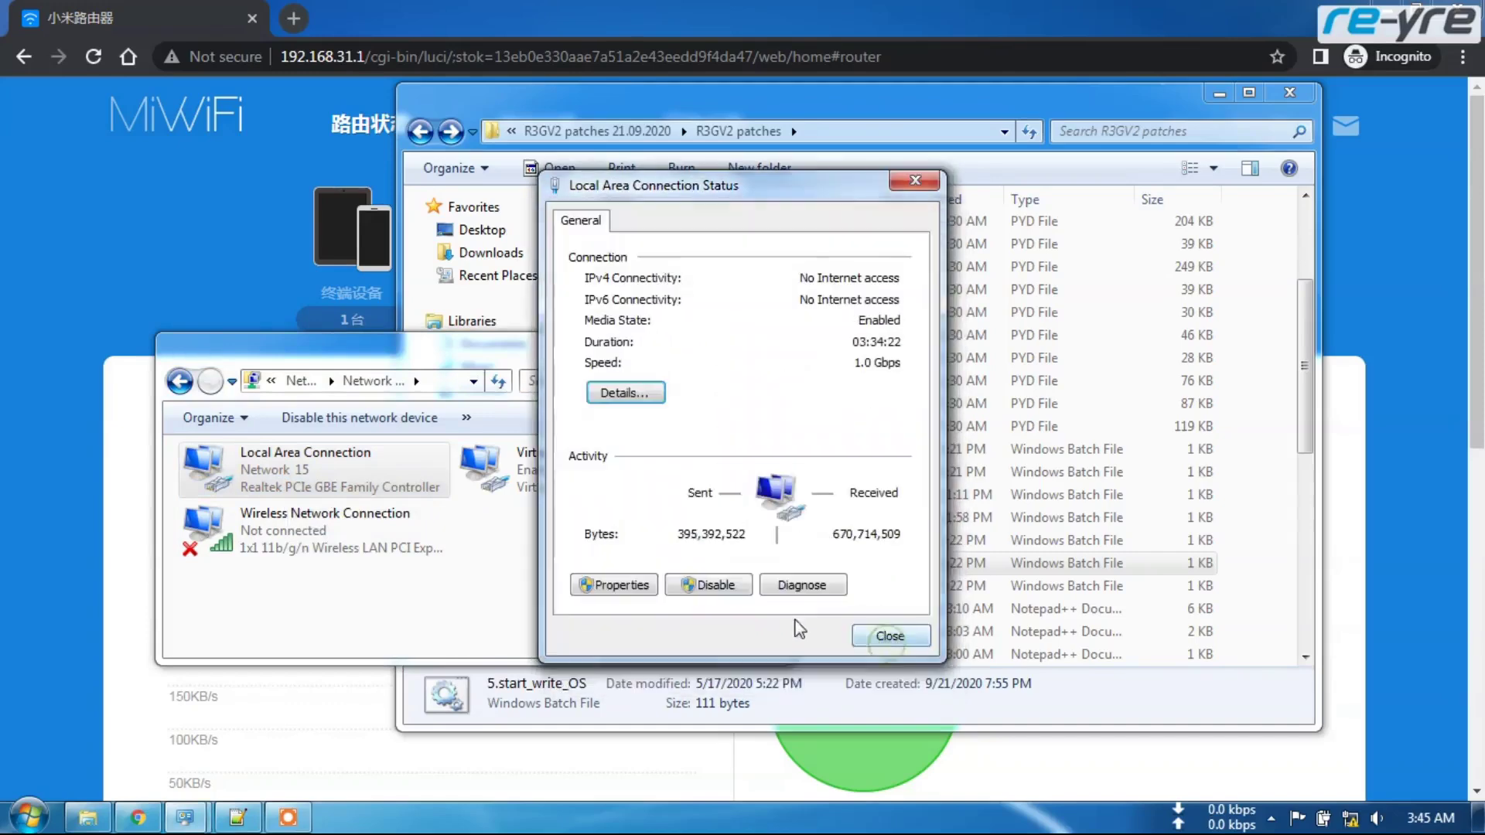
pyautogui.click(865, 639)
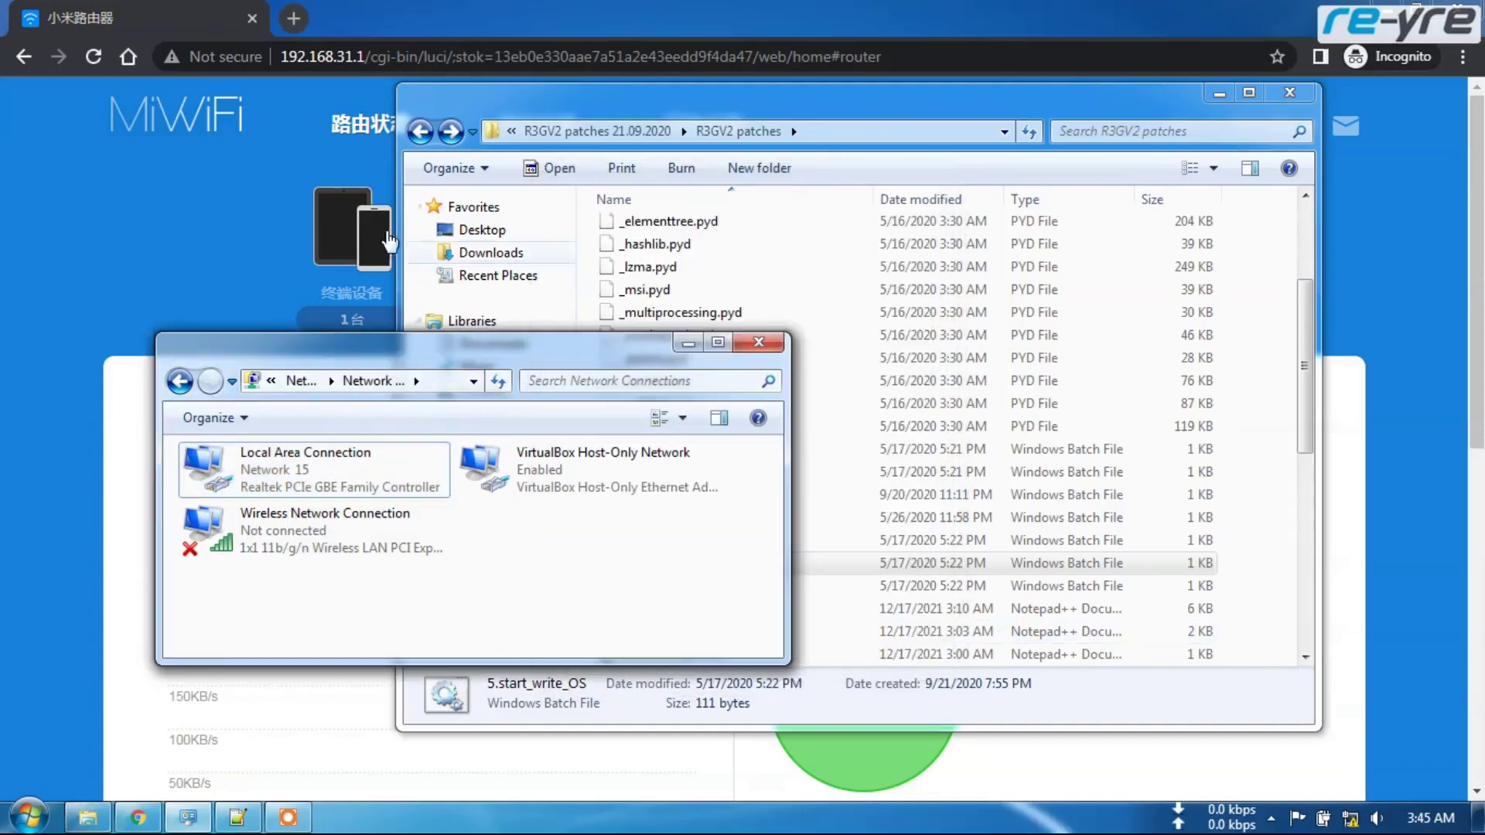
pyautogui.click(143, 11)
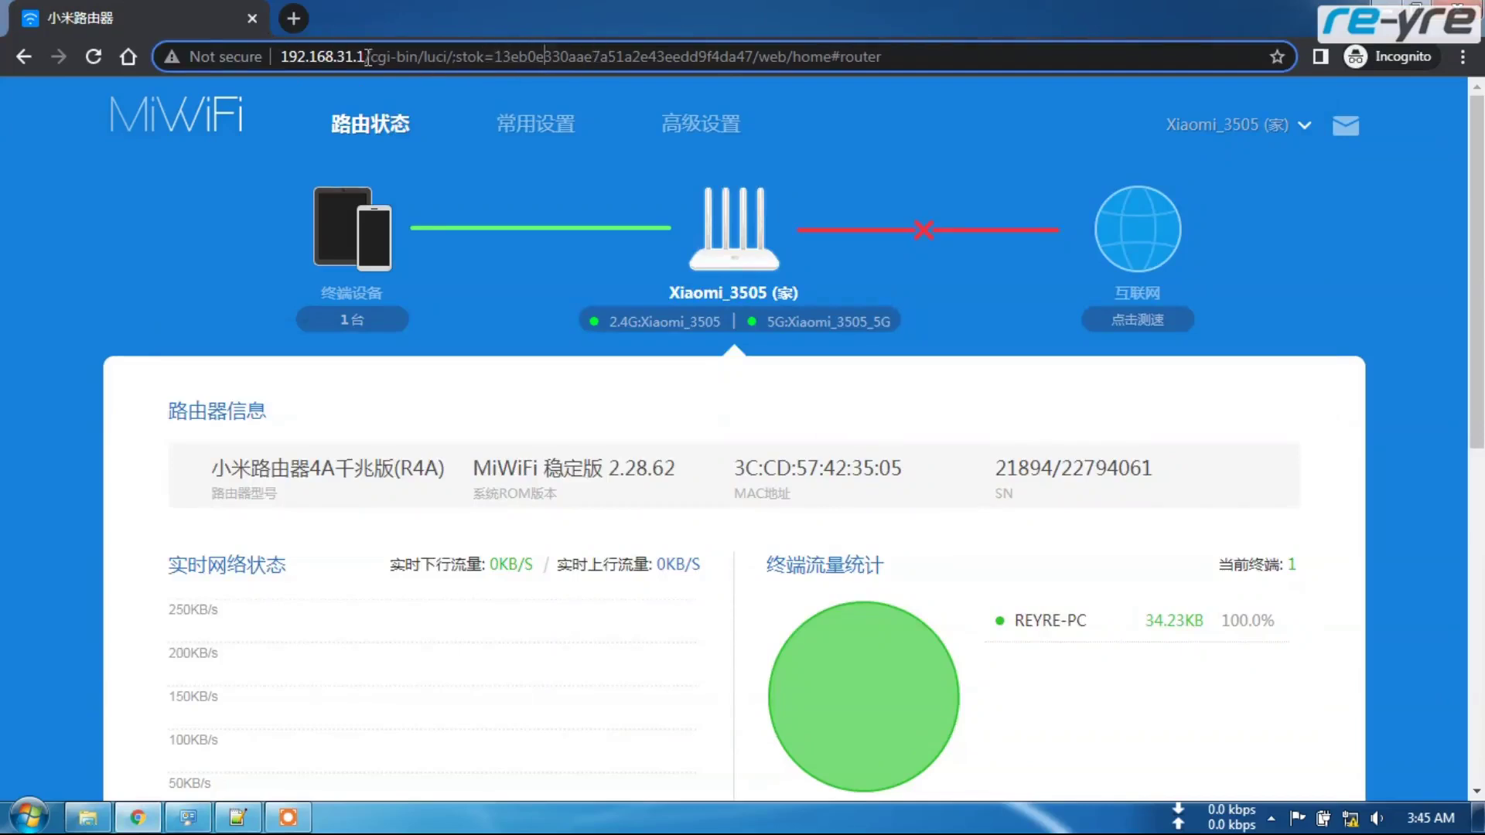
# - Trim the URL to 192.168.31.1 and load it to reach the setup welcome page
pyautogui.moveTo(368, 56); pyautogui.dragTo(905, 55)
pyautogui.press('BackSpace')
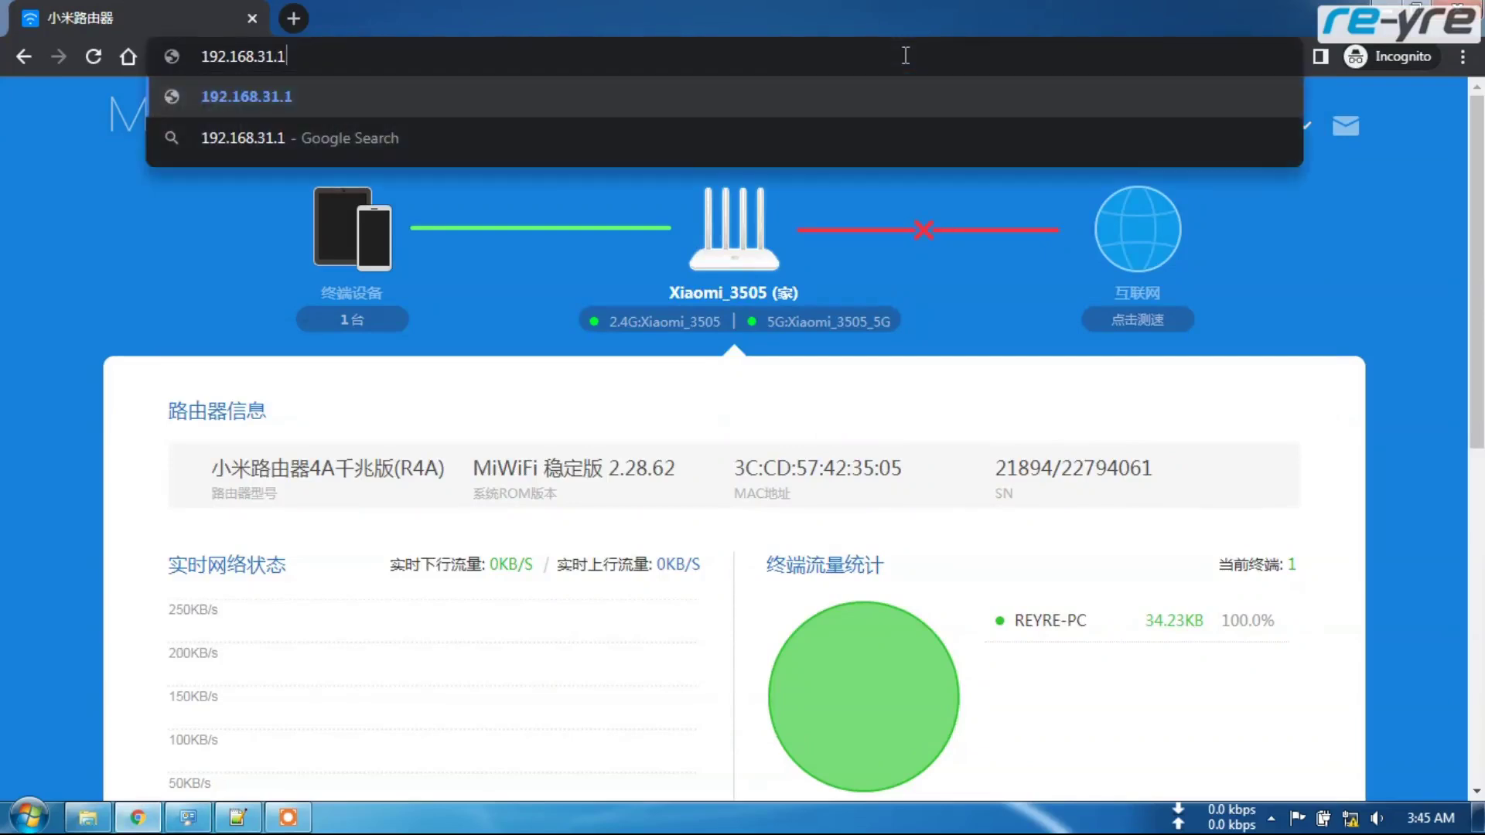
pyautogui.press('Return')
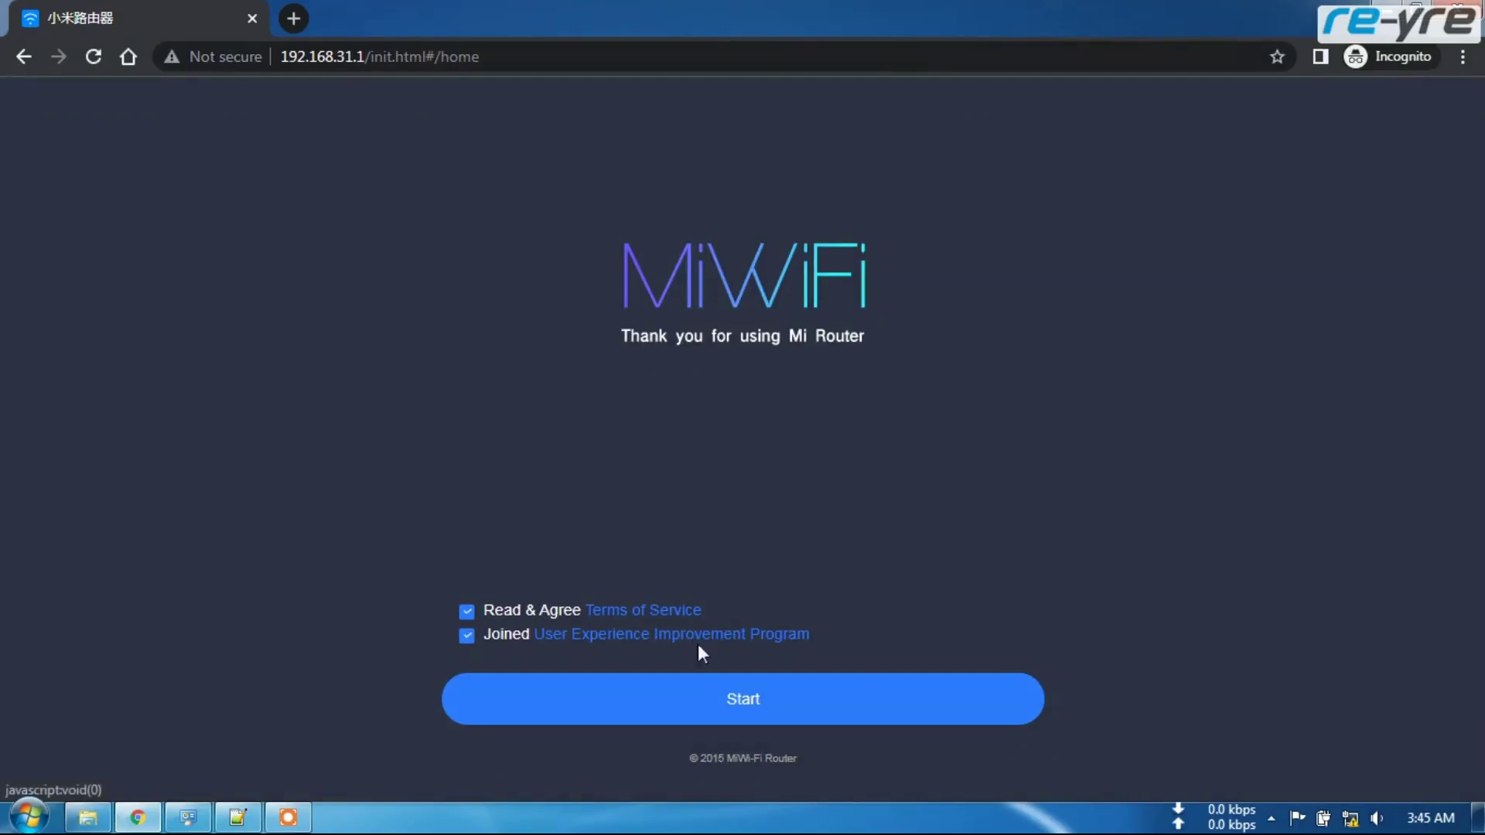
# - Start the setup wizard, continue without a WAN cable, and choose DHCP
pyautogui.click(758, 709)
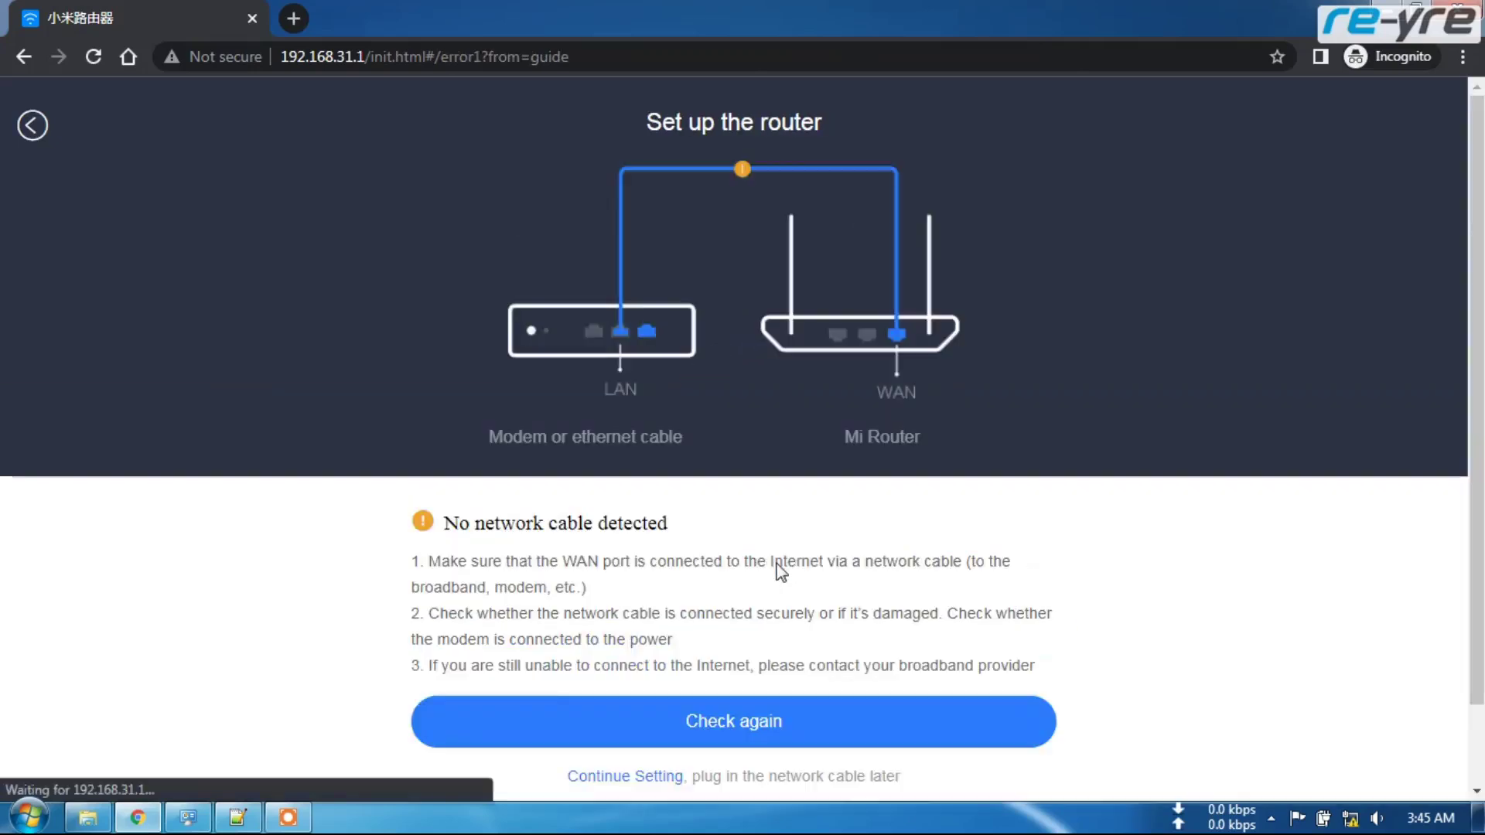
pyautogui.scroll(-2, 782, 580)
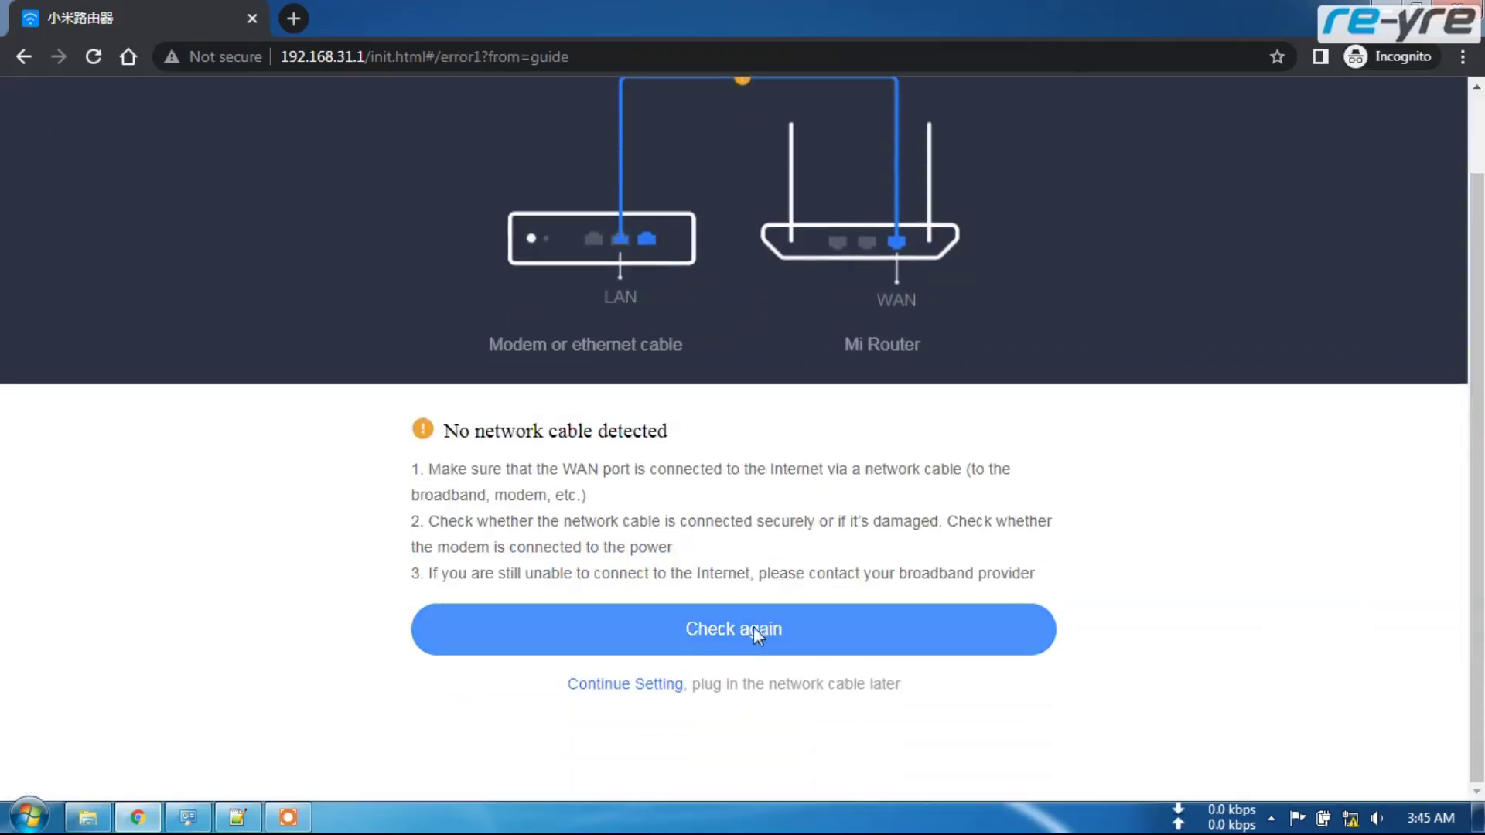
pyautogui.click(614, 685)
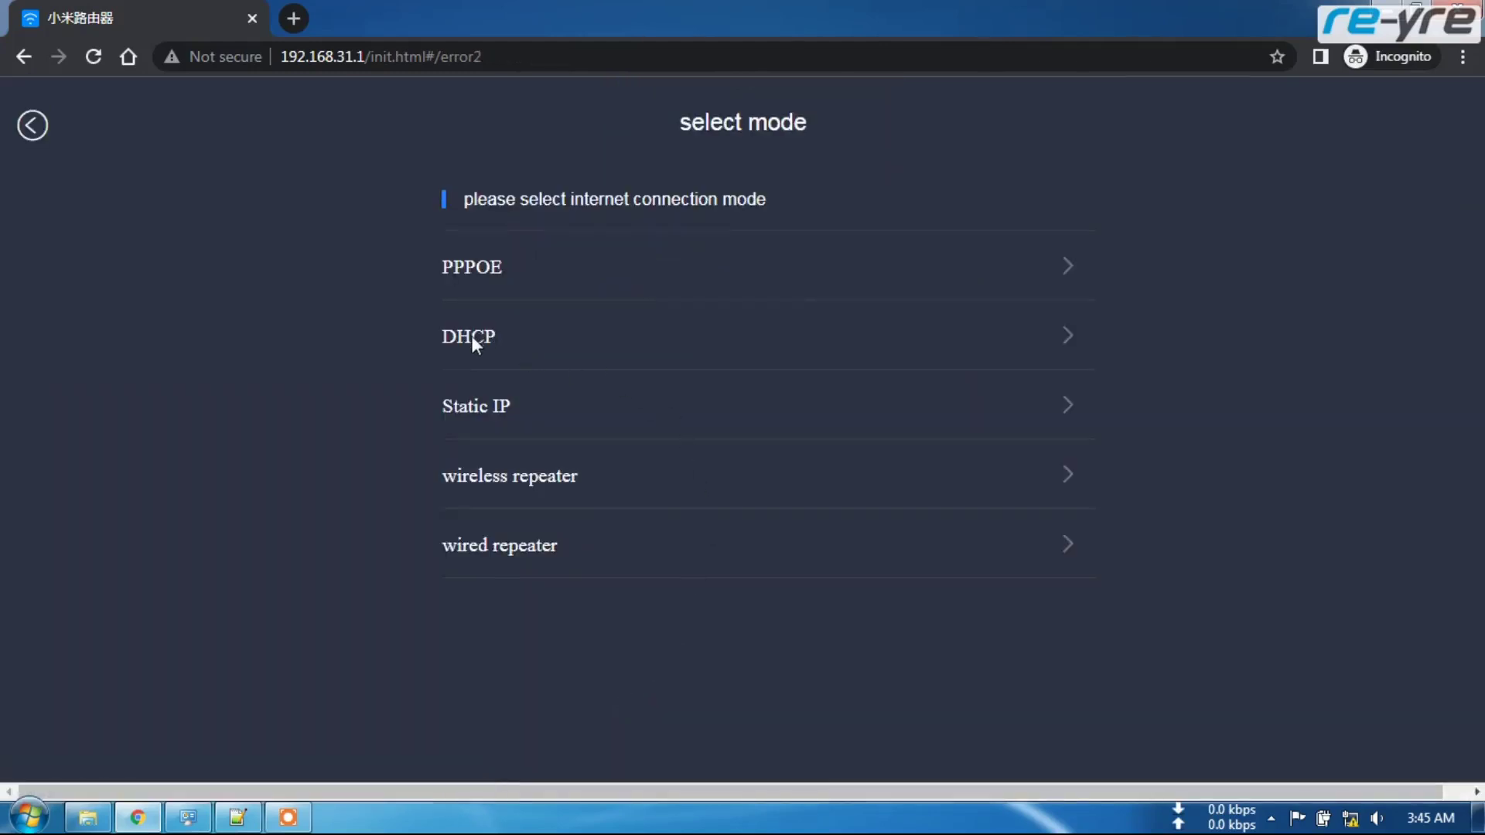
pyautogui.click(471, 336)
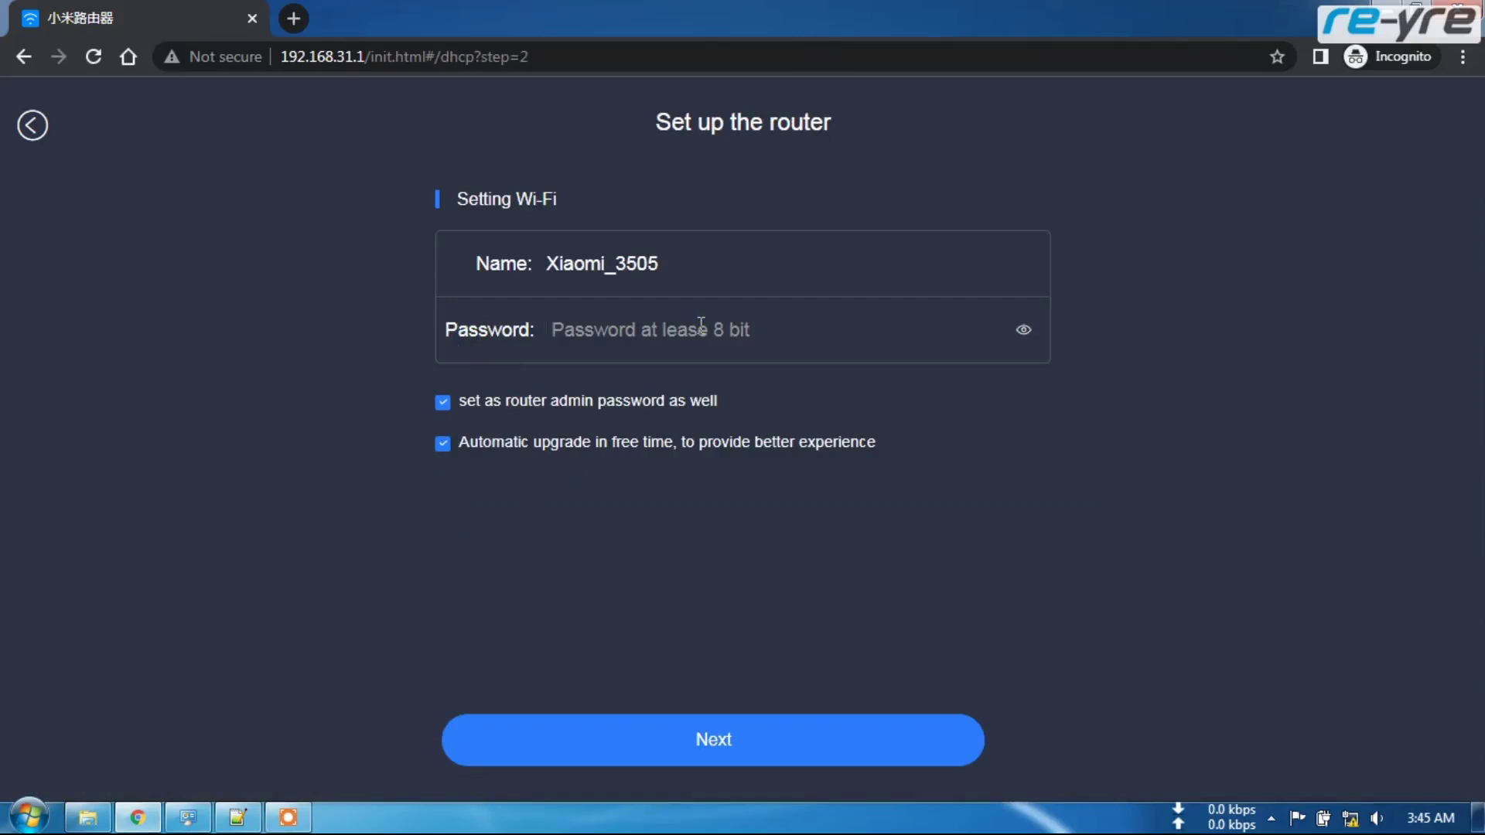
# - Enter a new Wi-Fi password, reveal it, and submit to finish setup
pyautogui.click(701, 325)
pyautogui.write('1')
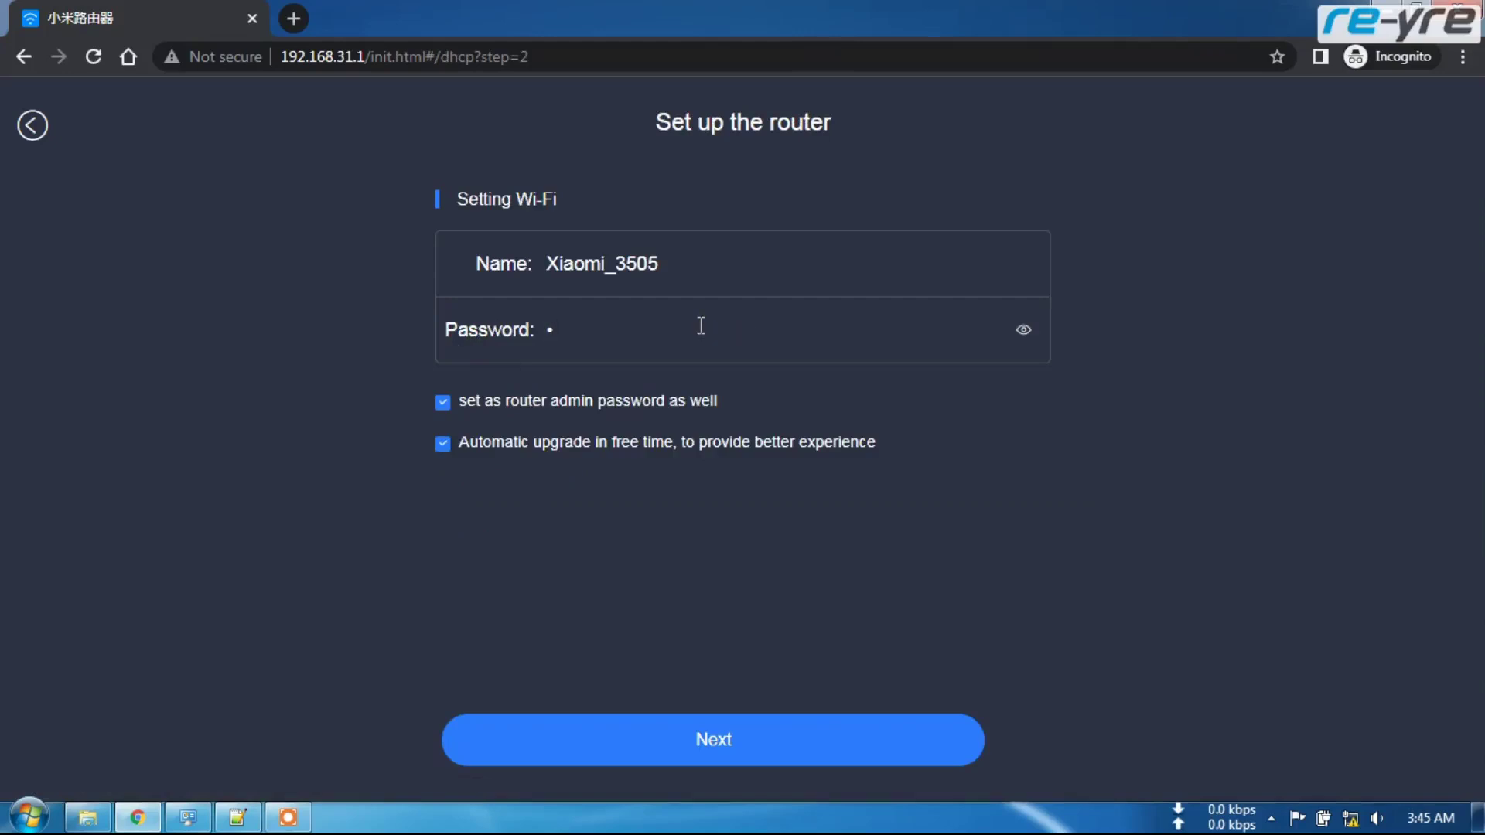
pyautogui.press('BackSpace')
pyautogui.write('1234567')
pyautogui.click(1022, 330)
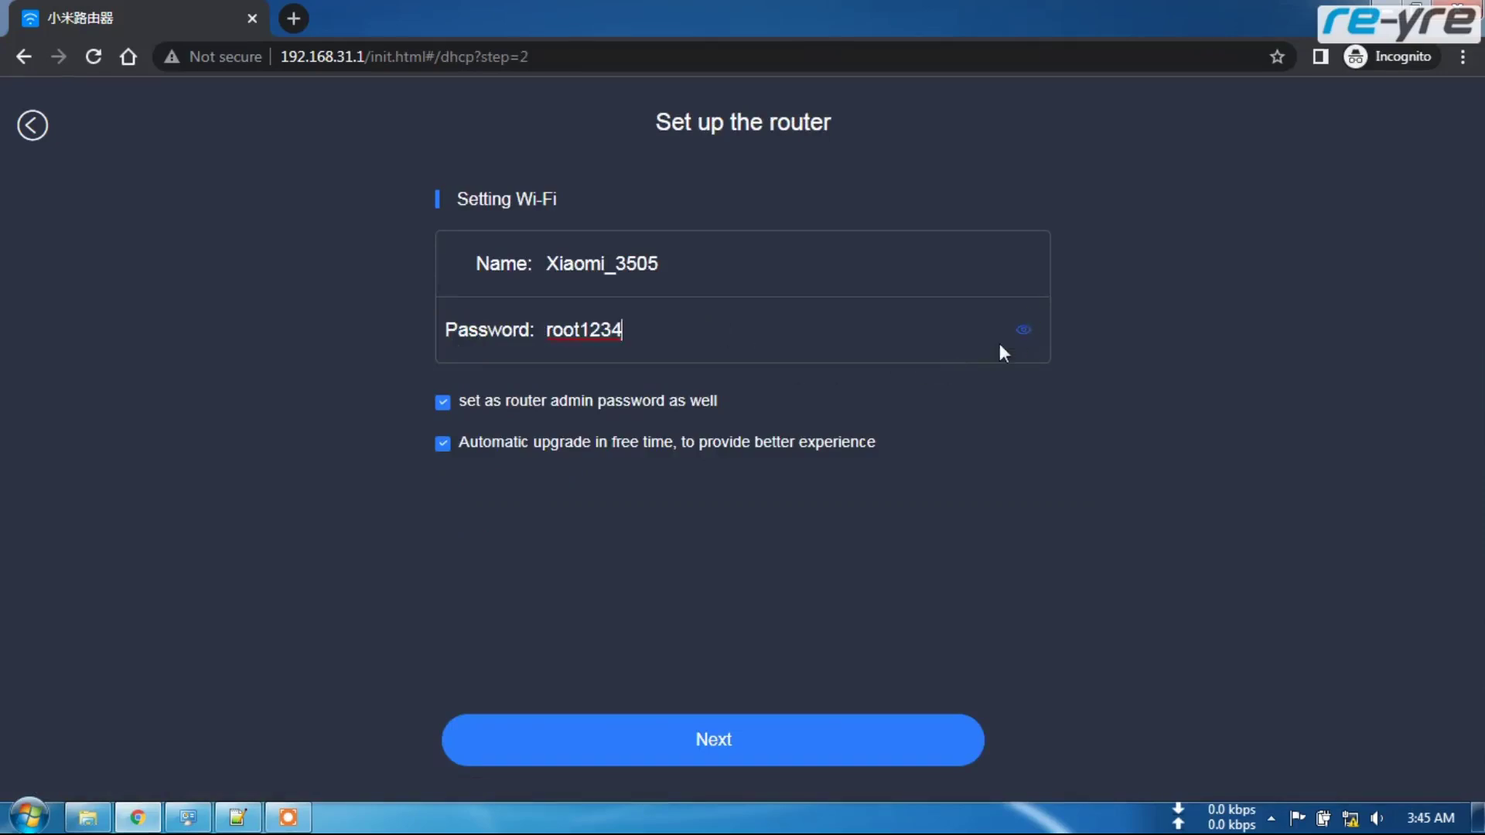
pyautogui.click(718, 740)
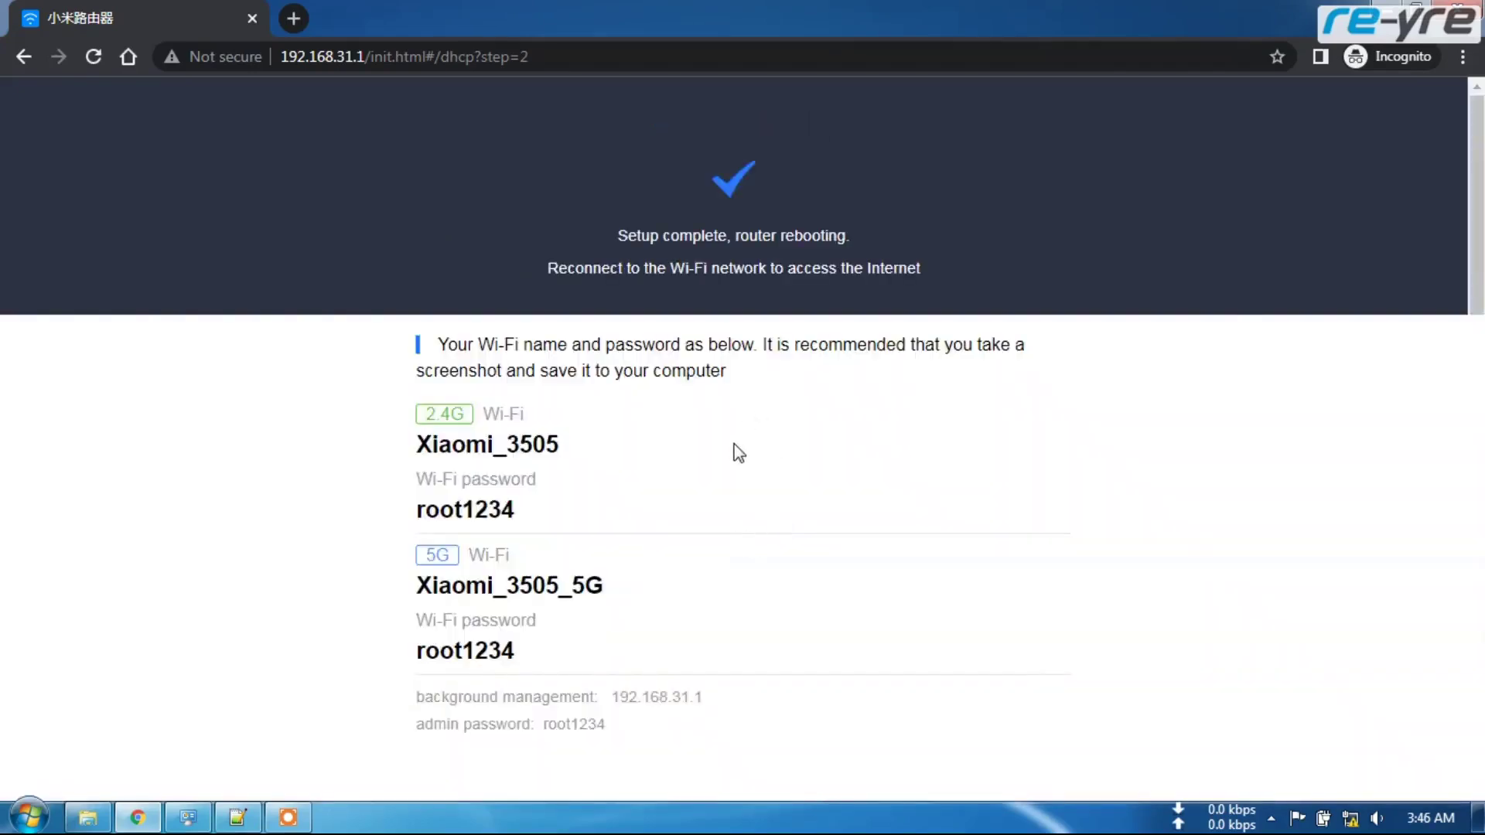
# - Trim the URL to 192.168.31.1 and load the router login page
pyautogui.moveTo(365, 57); pyautogui.dragTo(551, 55)
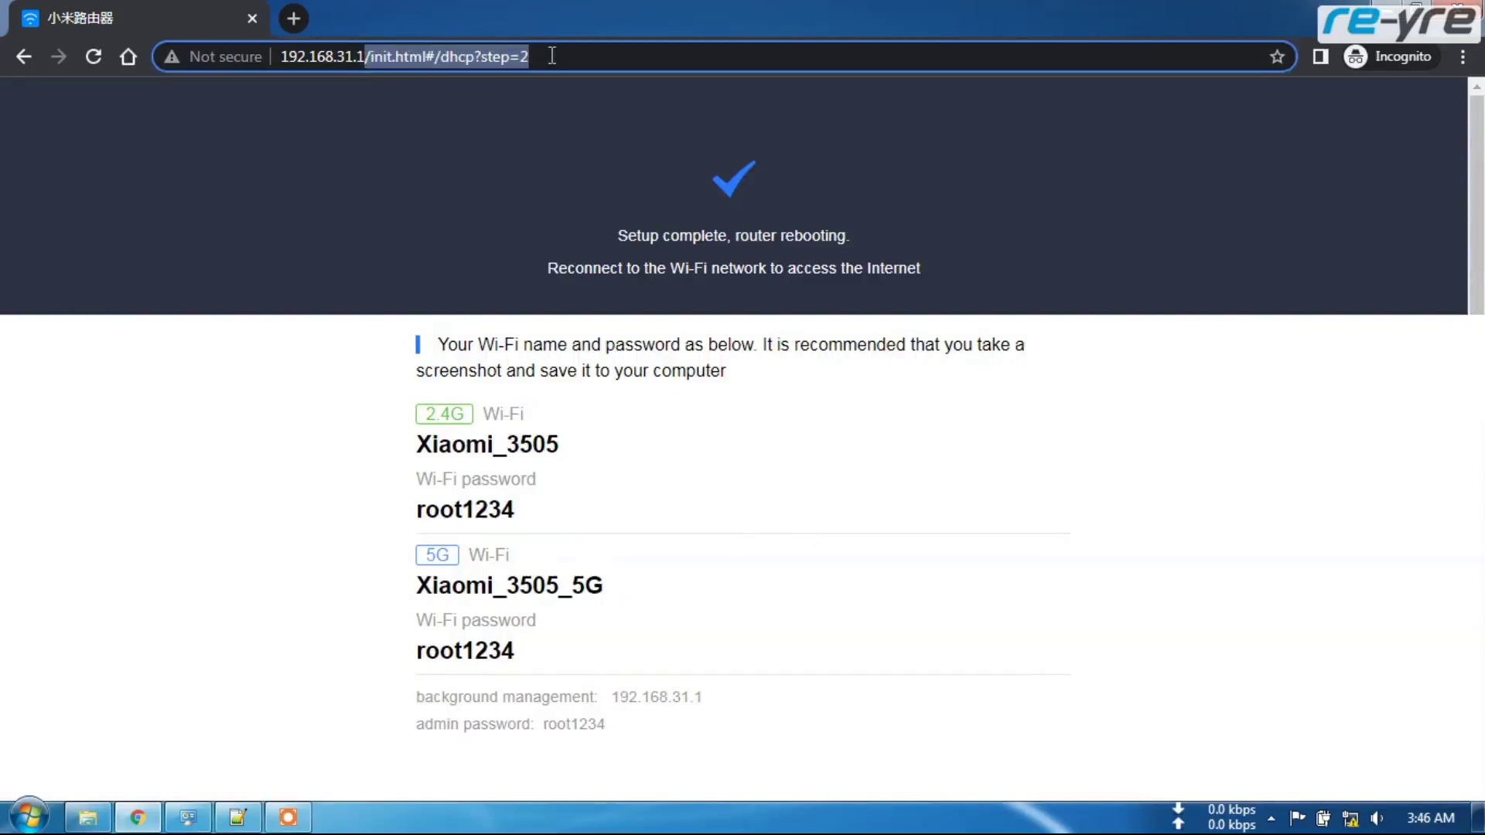
pyautogui.press('BackSpace')
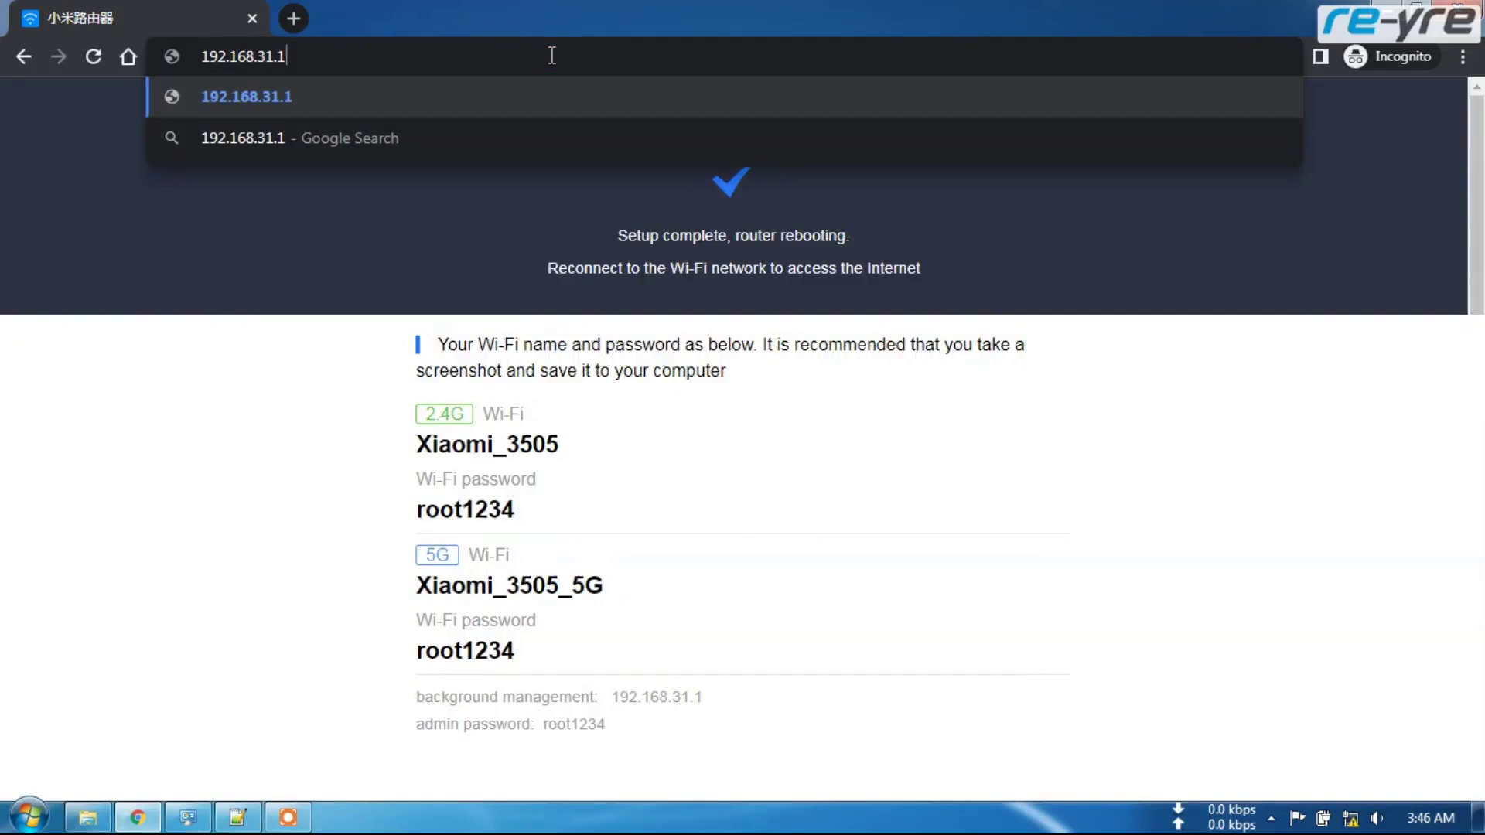
pyautogui.press('Return')
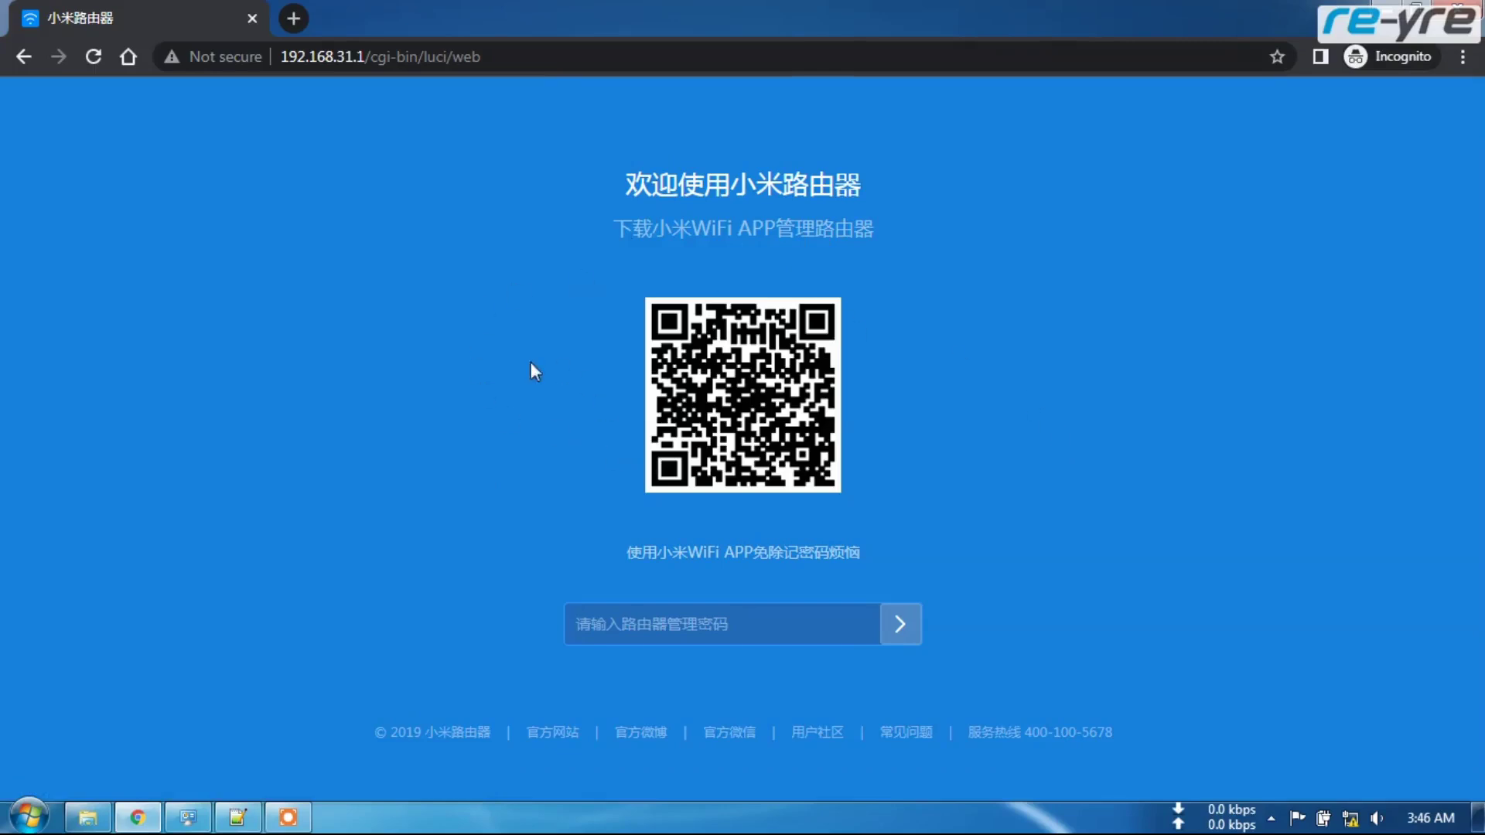
# - Log in with the admin password and copy the stok session token from the URL
pyautogui.click(698, 624)
pyautogui.write('••')
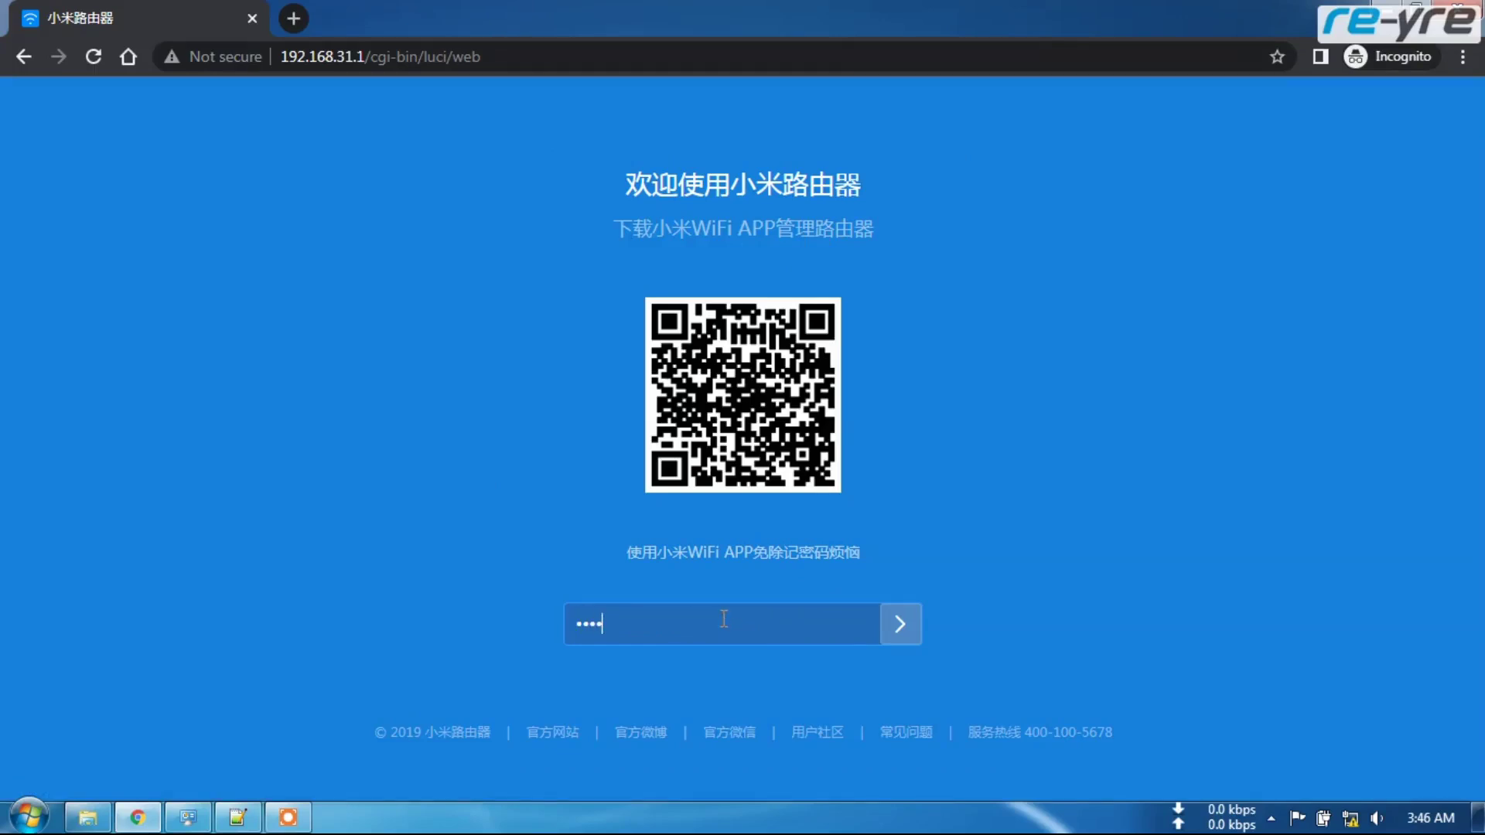
pyautogui.write('••••••')
pyautogui.click(894, 627)
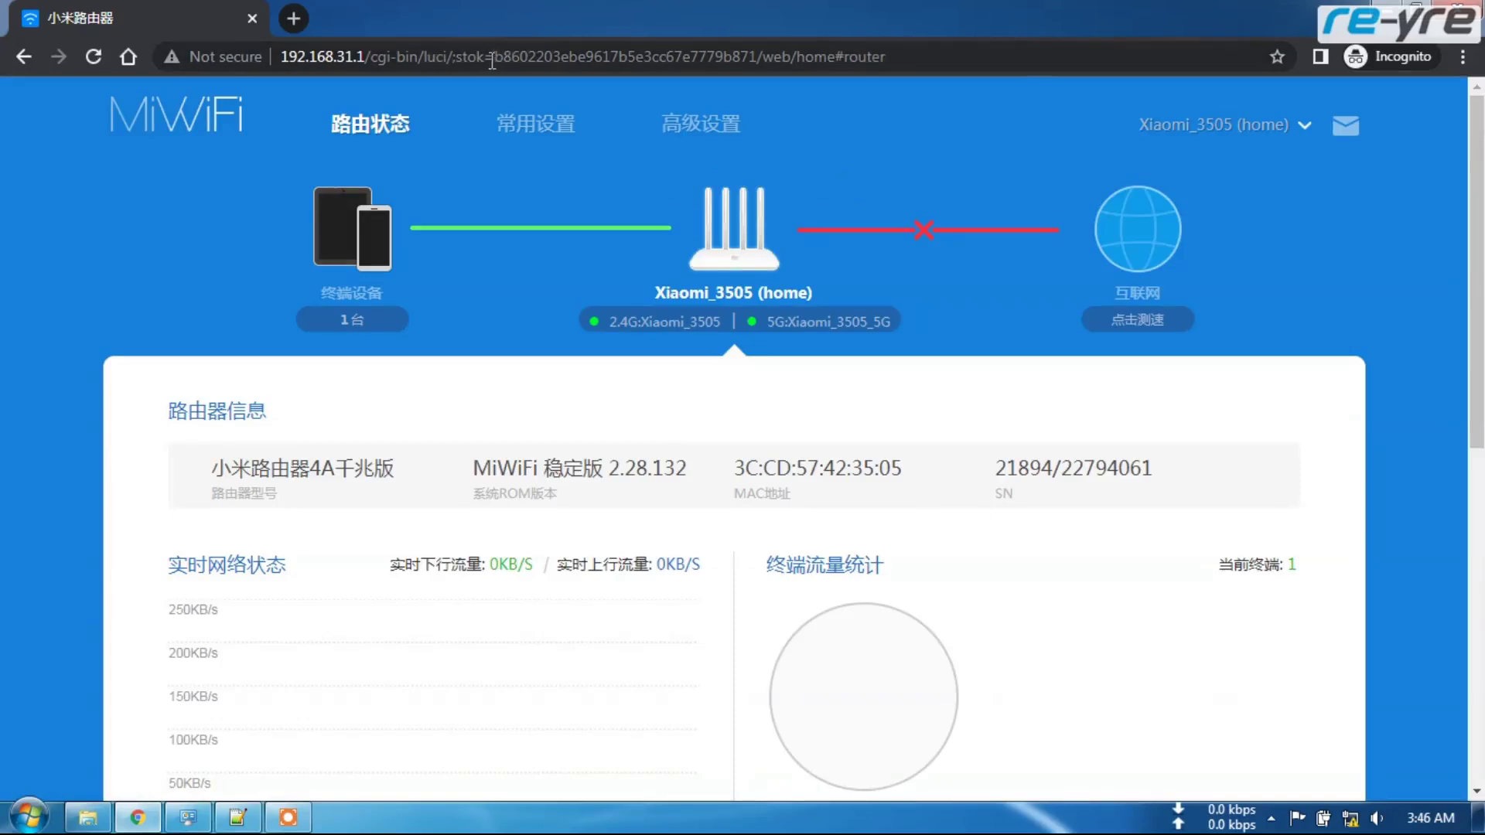
pyautogui.moveTo(496, 56); pyautogui.dragTo(759, 59)
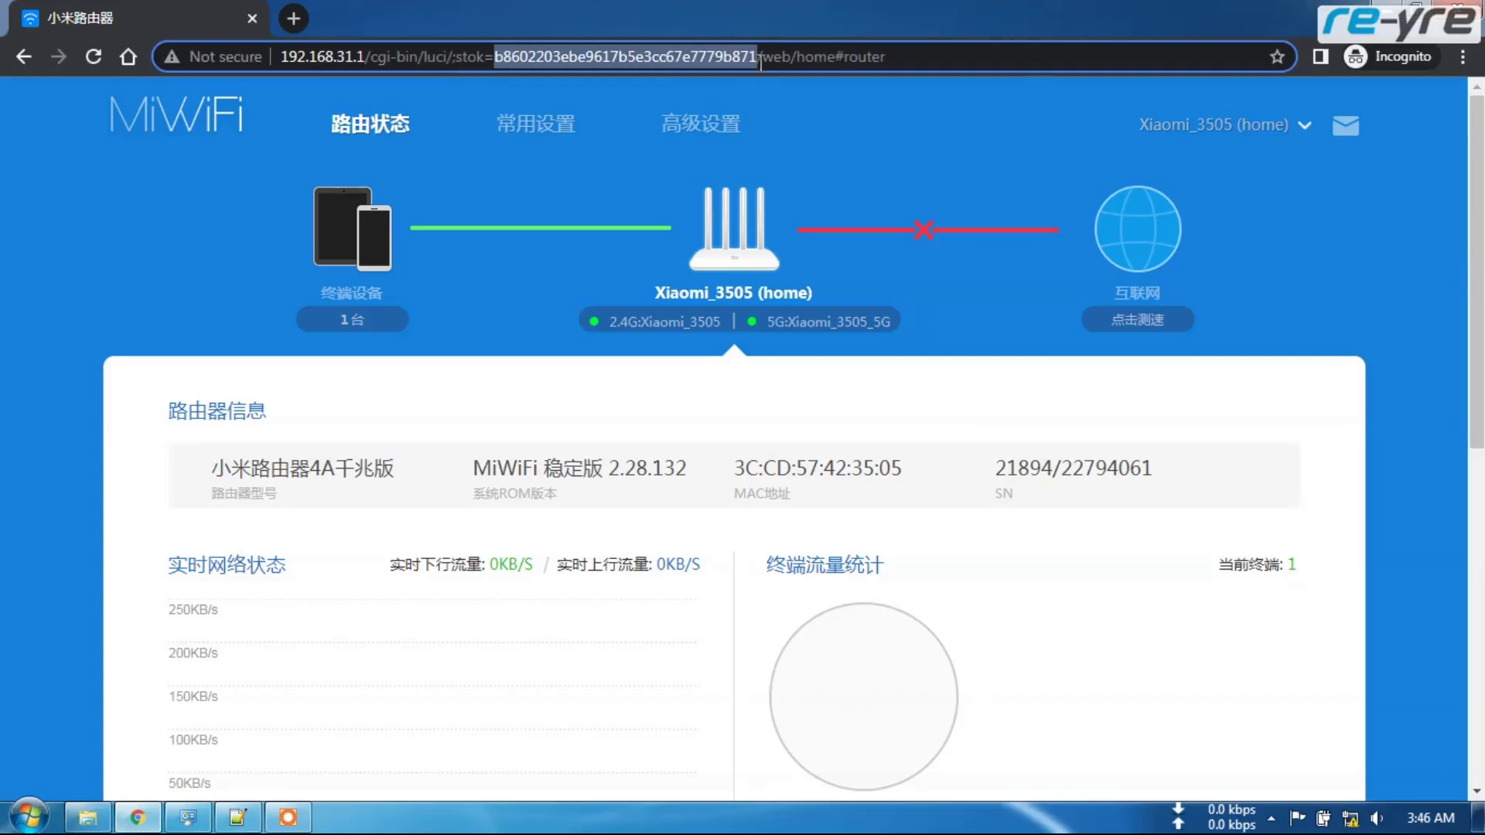
pyautogui.rightClick(637, 57)
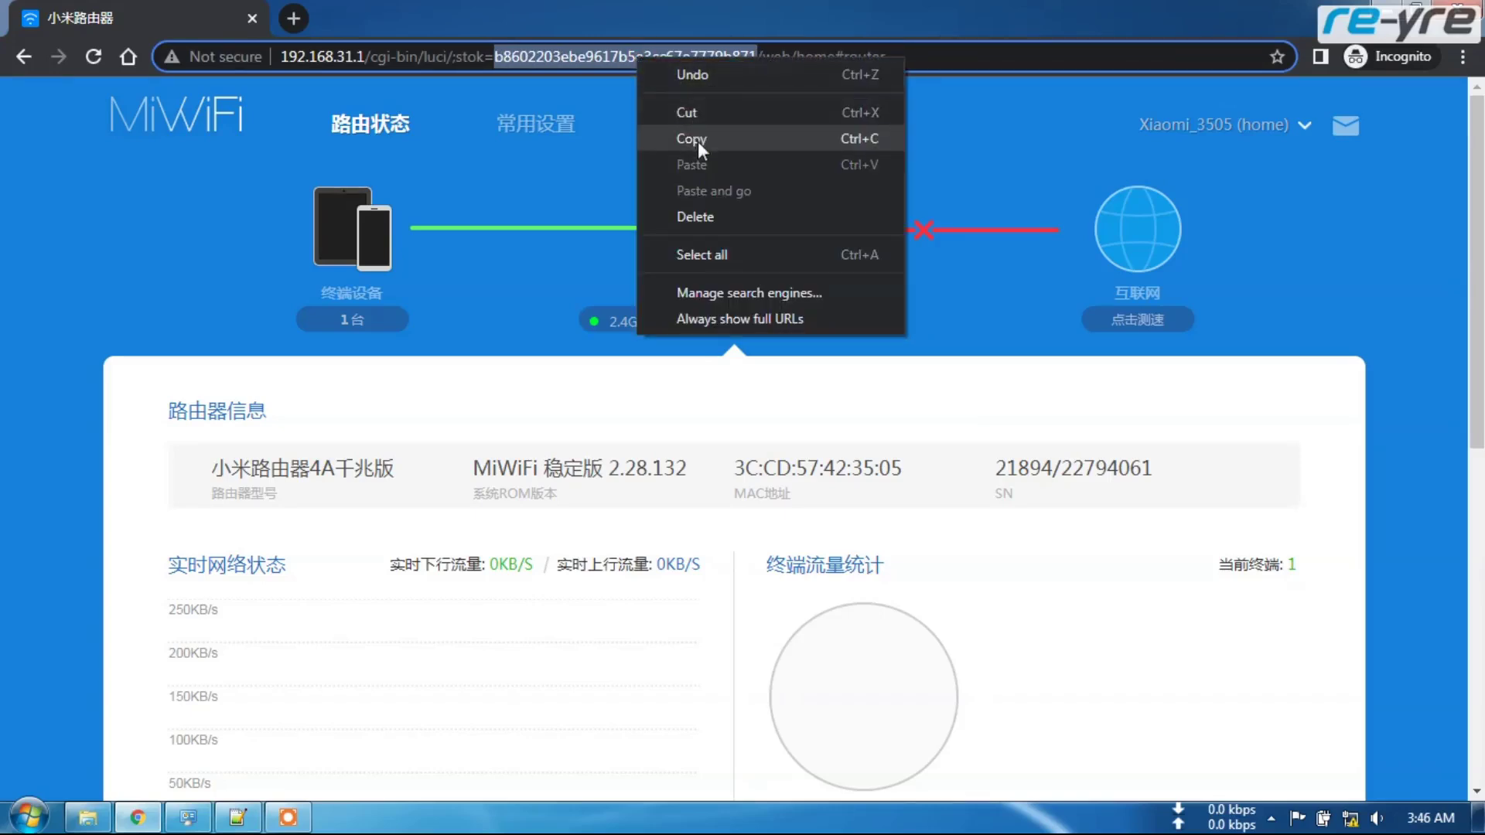
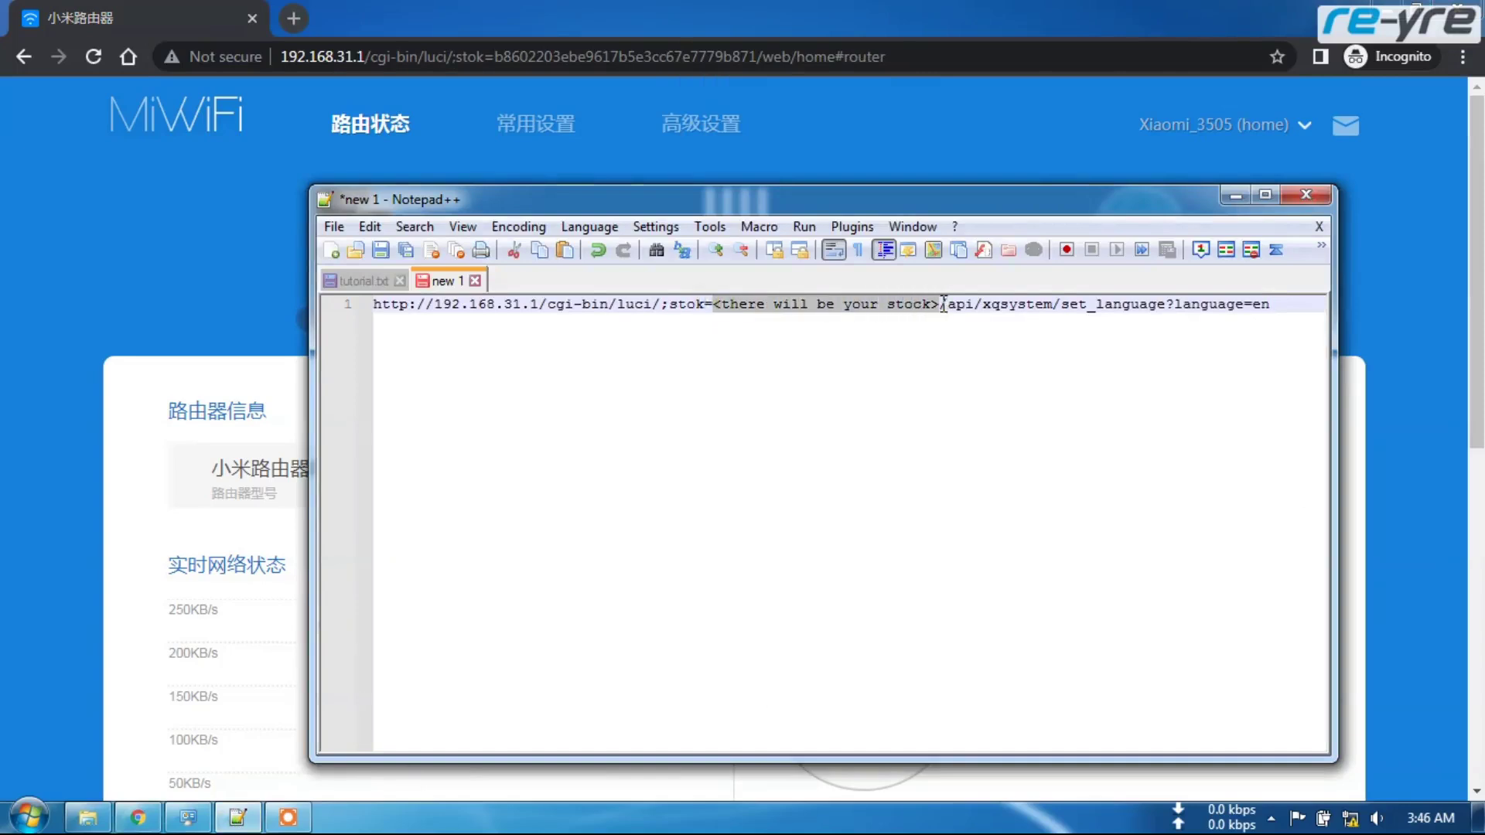
# - Bring up the paste option on the '<there will be your stock>' placeholder in the set_language?language=en URL
pyautogui.rightClick(905, 308)
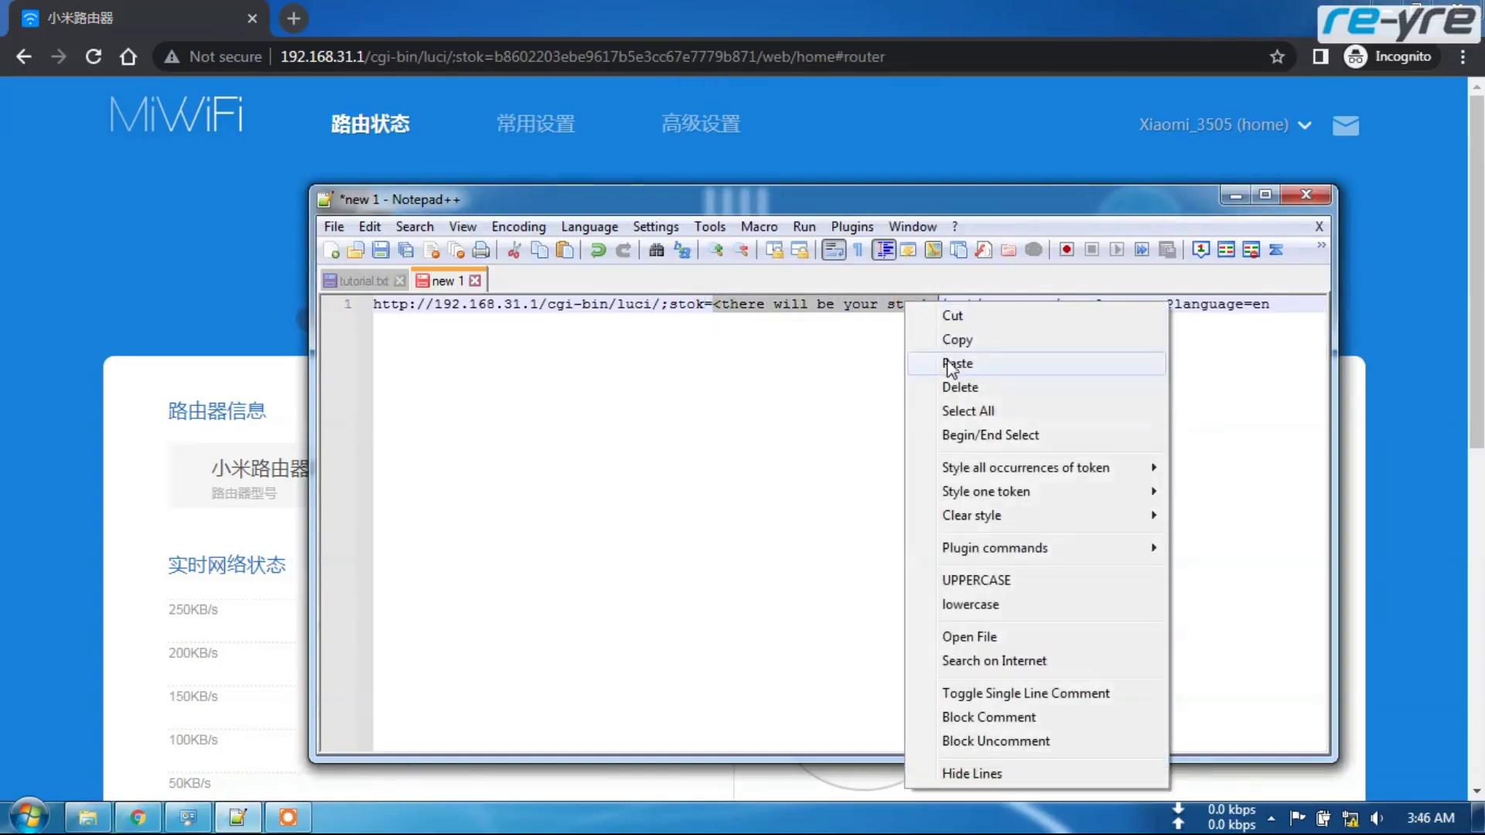
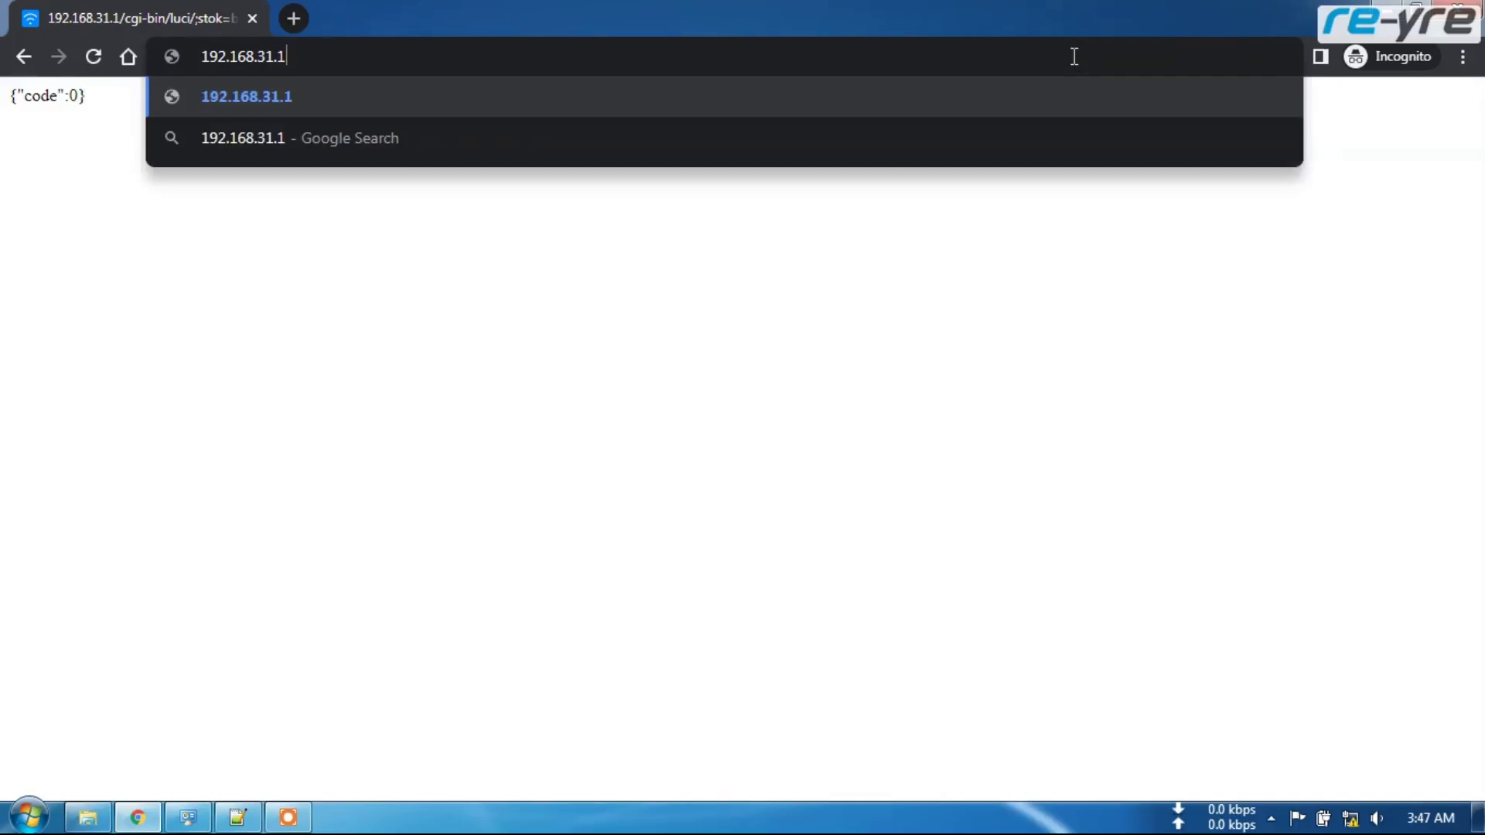
# - Log in at 192.168.31.1 with the admin password and review the Mi Router 4A Giga status page
pyautogui.press('Return')
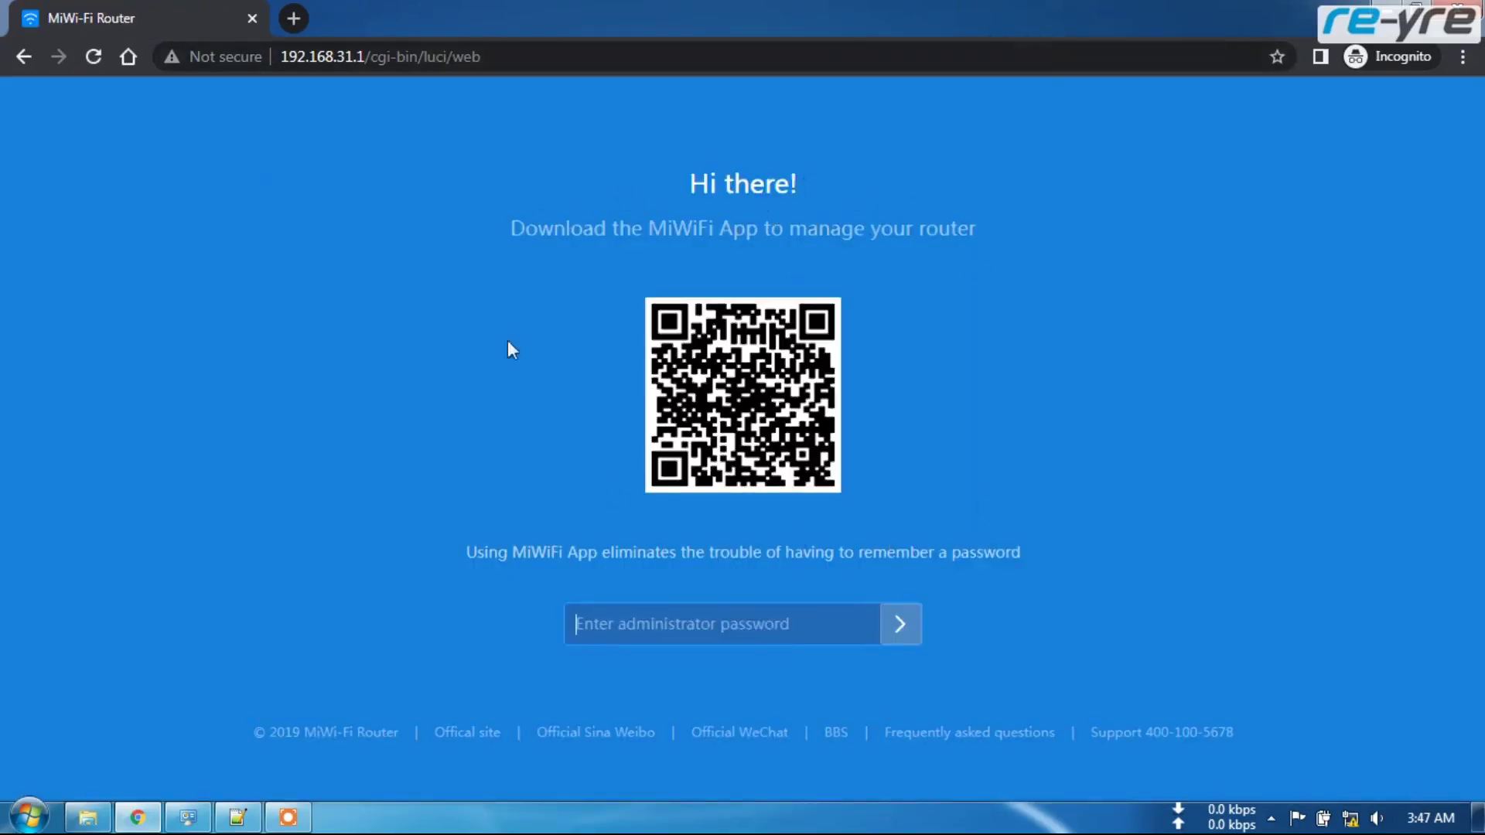
pyautogui.write('•••••••')
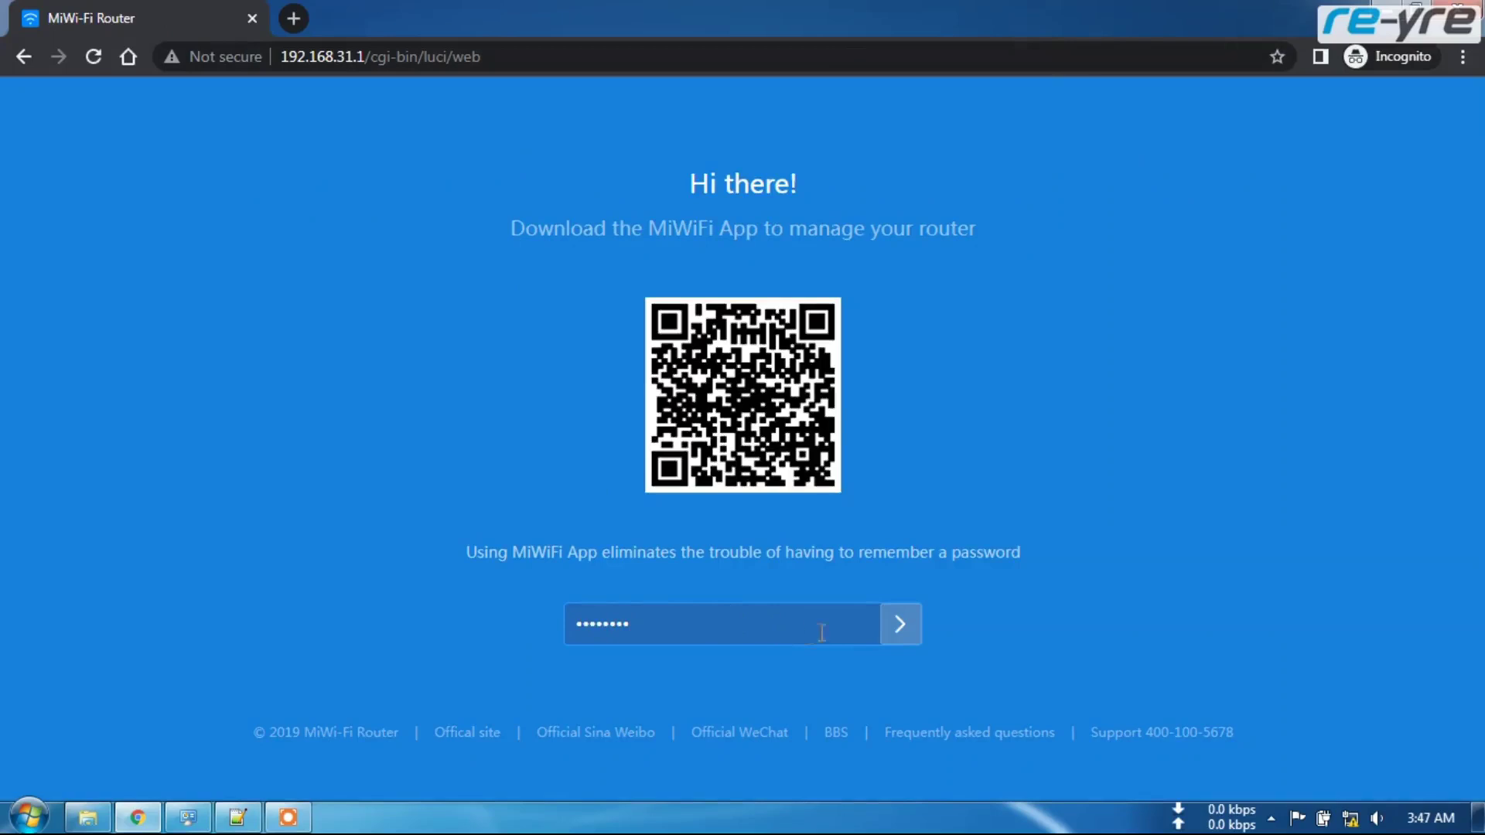
pyautogui.click(899, 623)
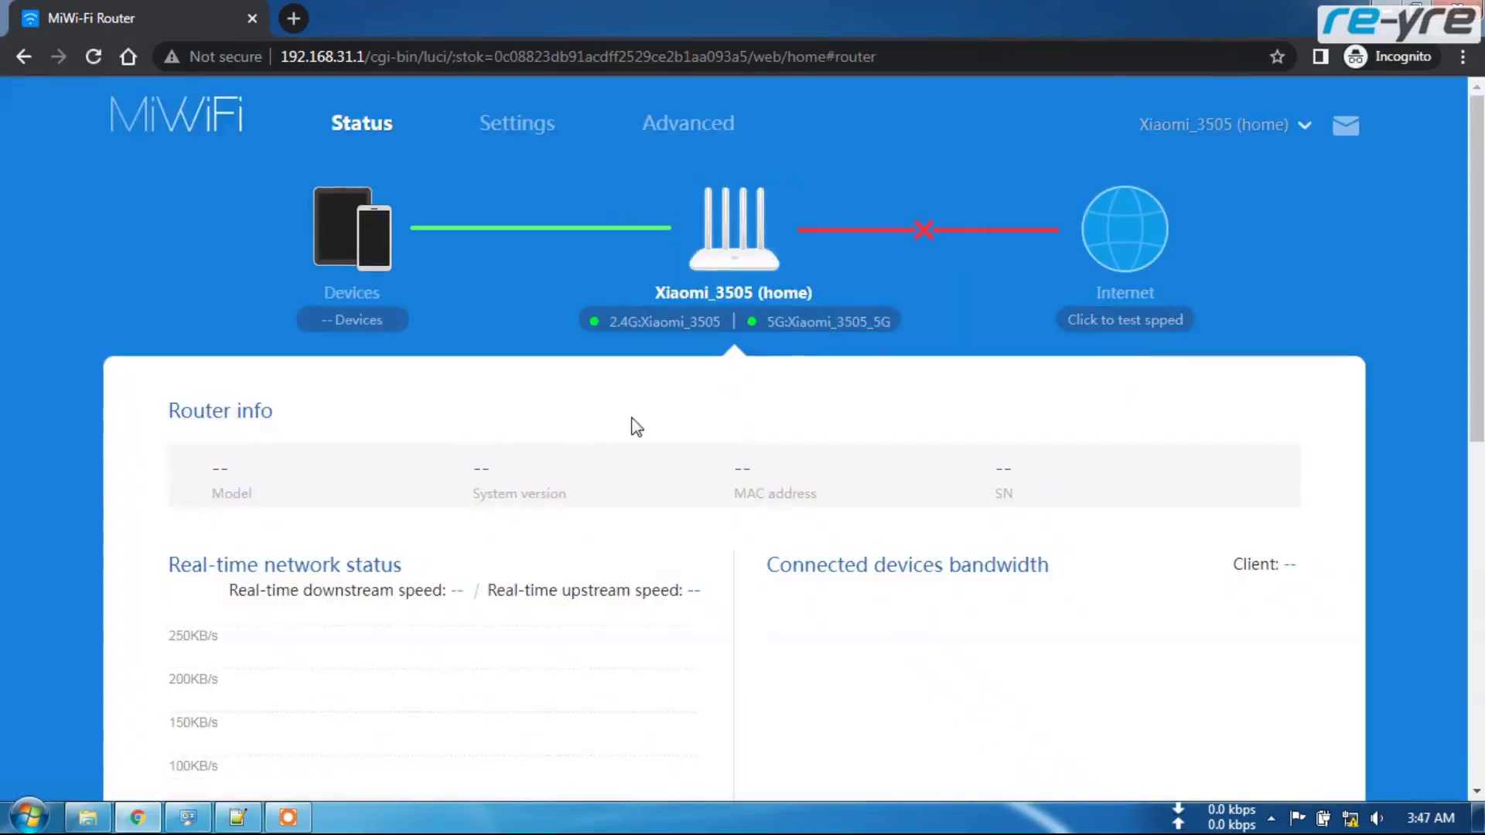
pyautogui.scroll(-9, 602, 471)
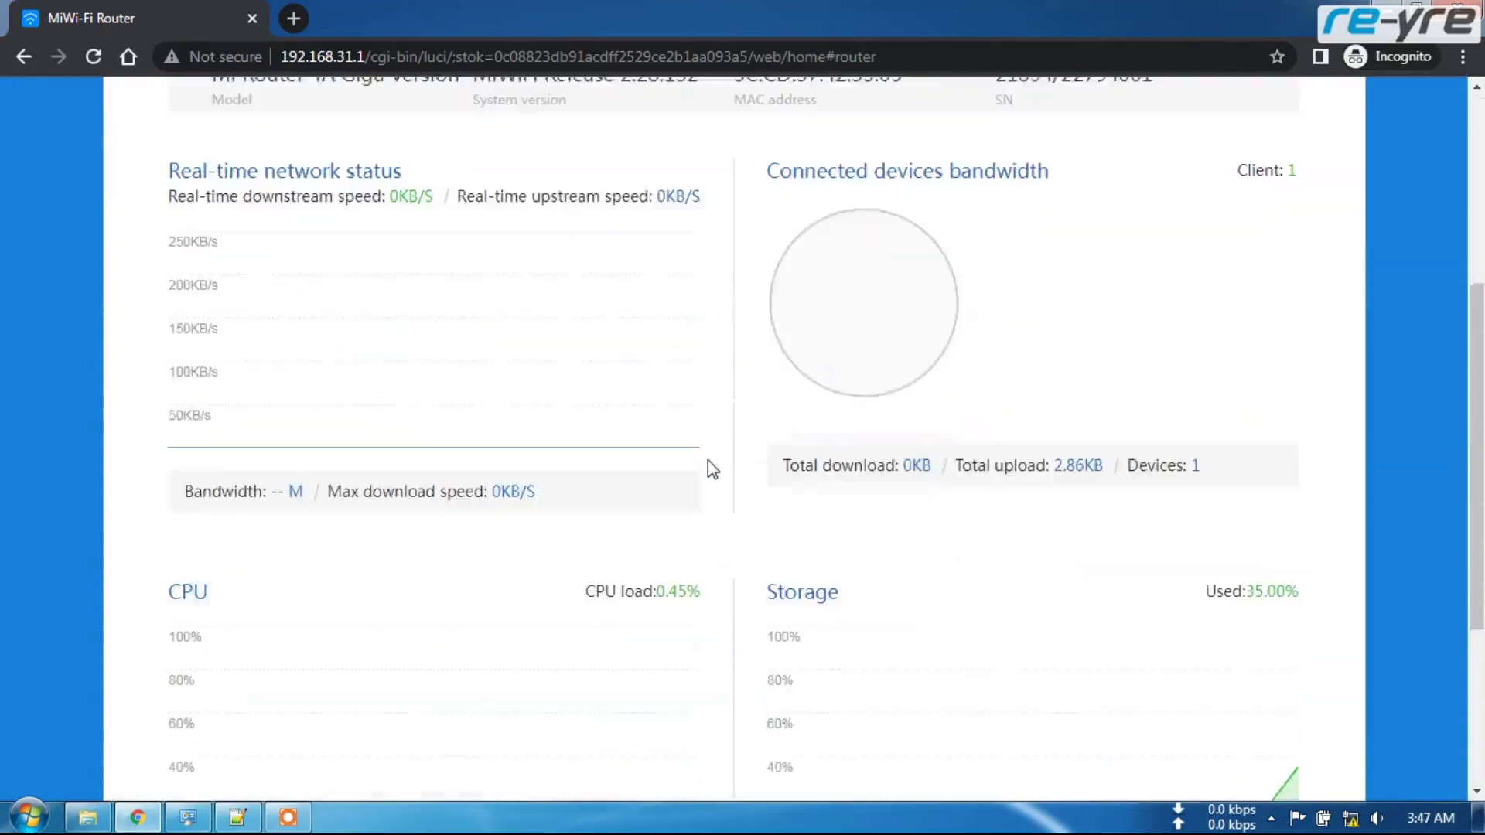
pyautogui.scroll(10, 724, 509)
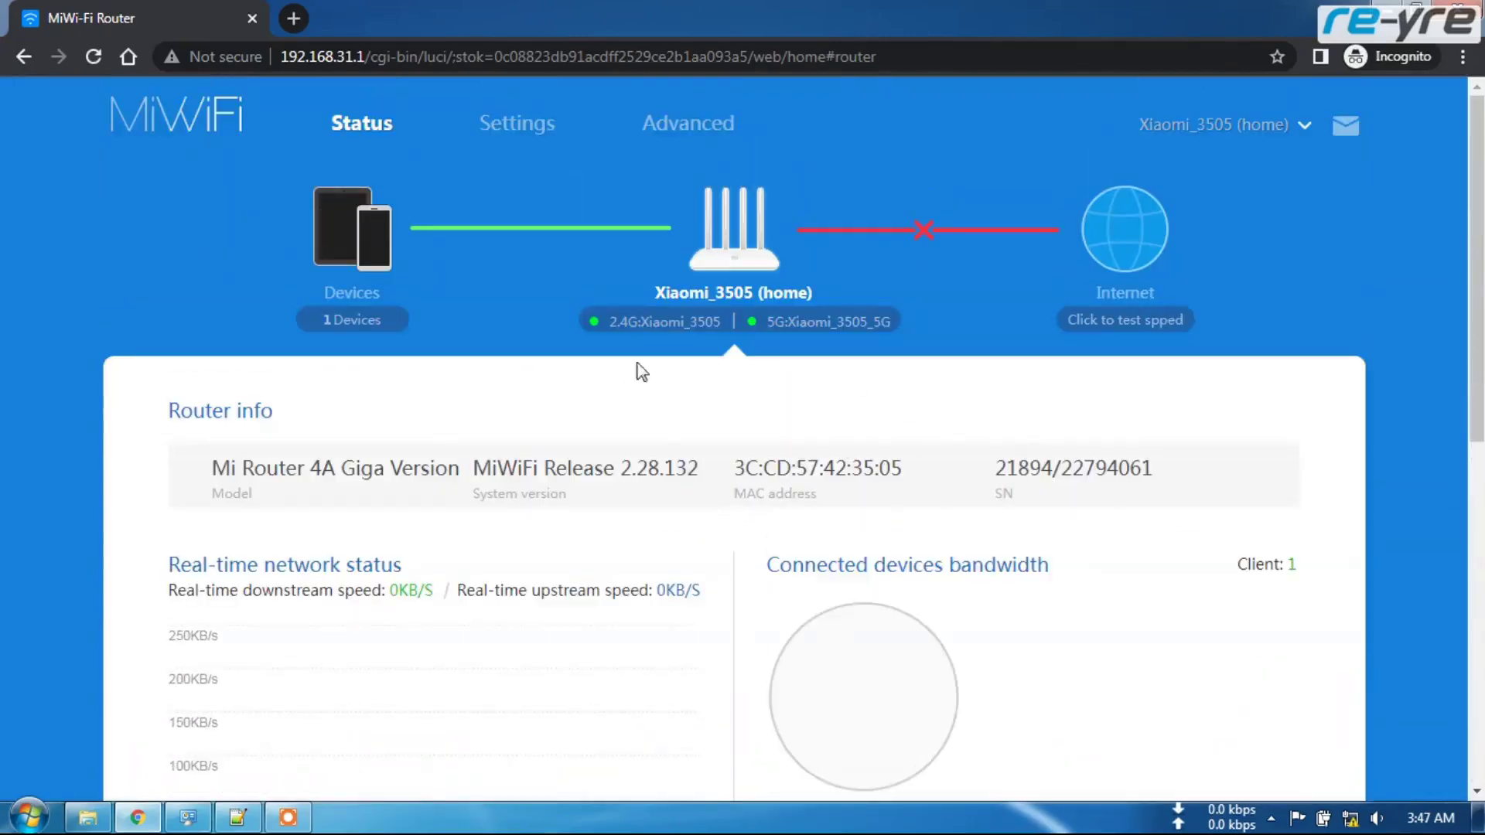
# - Open Settings' Check for updates page, showing current version 2.28.132 and manual update
pyautogui.click(498, 128)
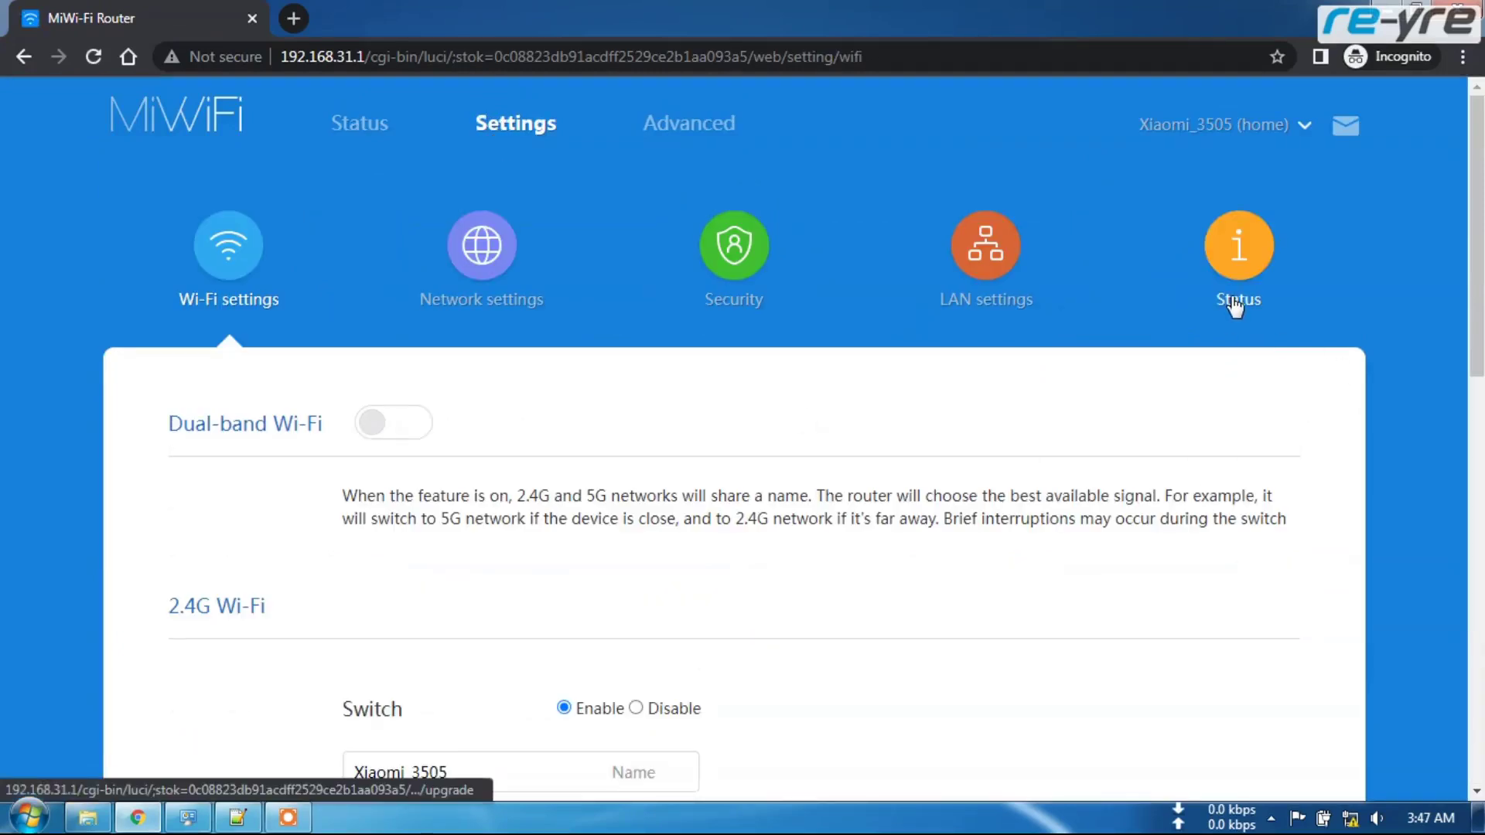
pyautogui.click(1236, 303)
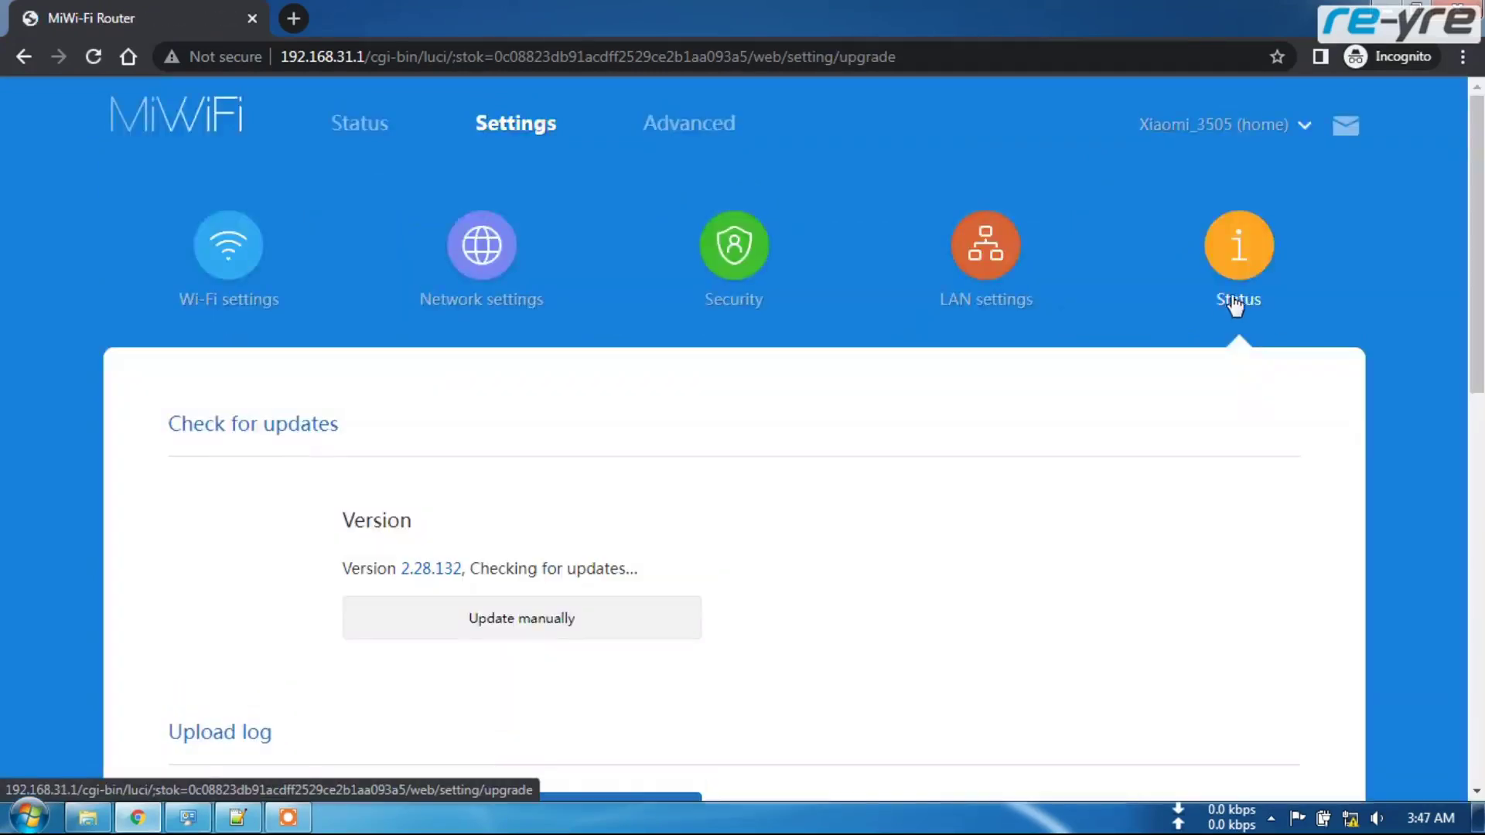
pyautogui.scroll(-1, 1099, 391)
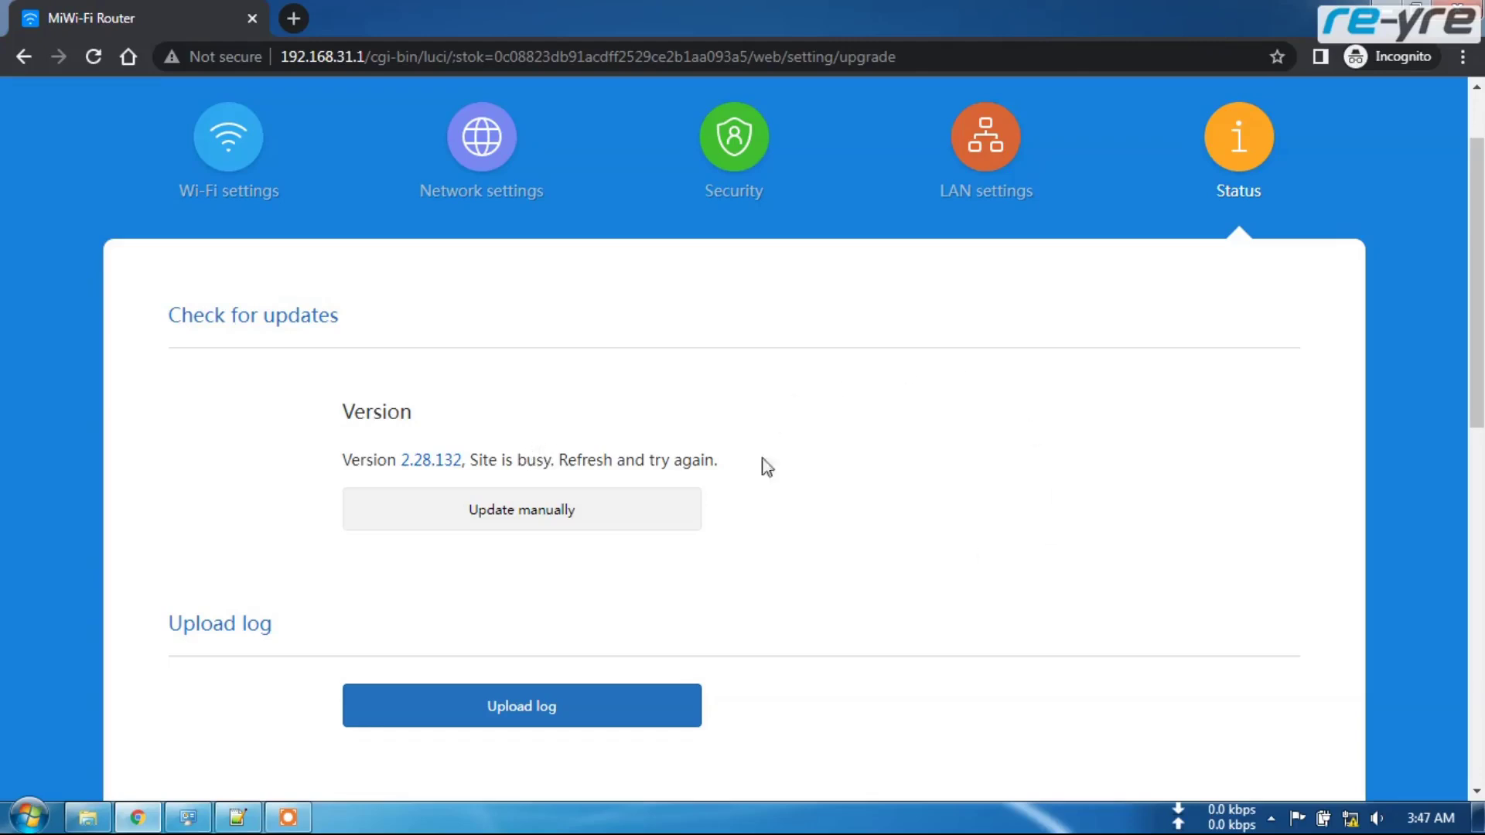
pyautogui.scroll(-5, 921, 437)
pyautogui.scroll(3, 897, 445)
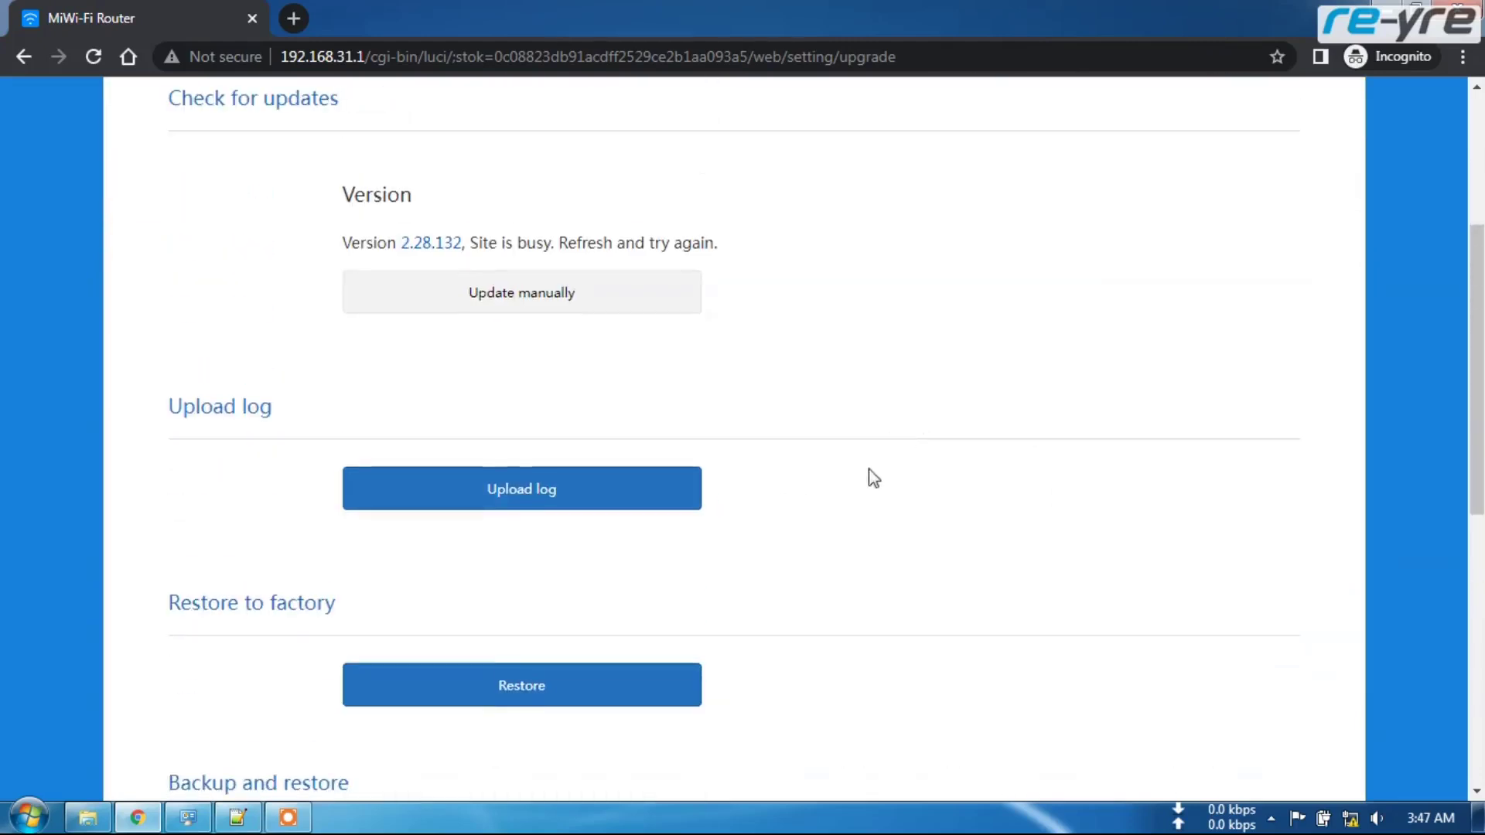
pyautogui.scroll(1, 897, 433)
pyautogui.click(91, 816)
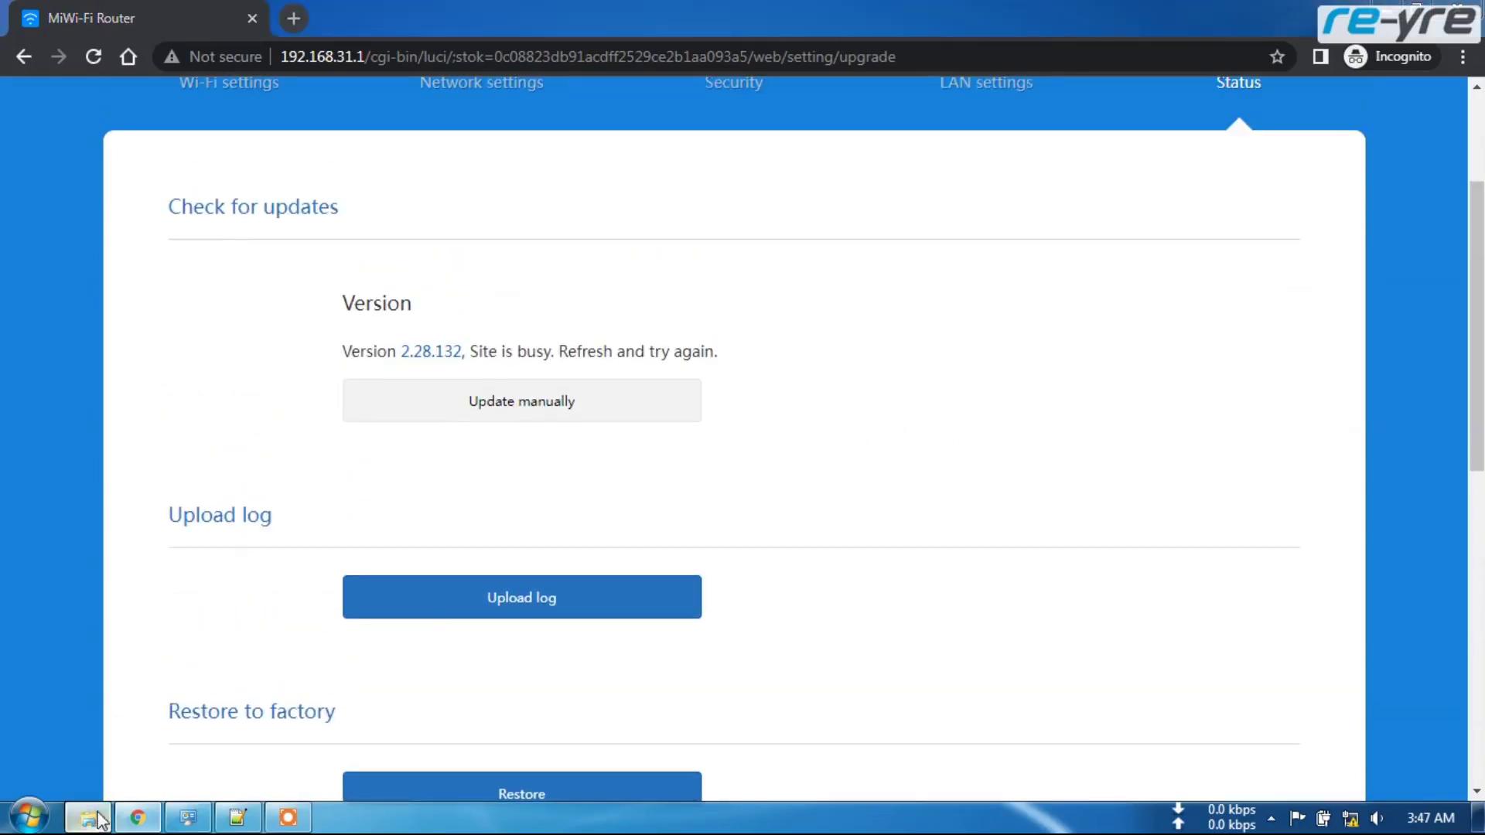
# - Locate miwifi_r4a_all_03233_3.0.24_INT.bin in the firmwares folder, then return to the router page
pyautogui.scroll(3, 881, 410)
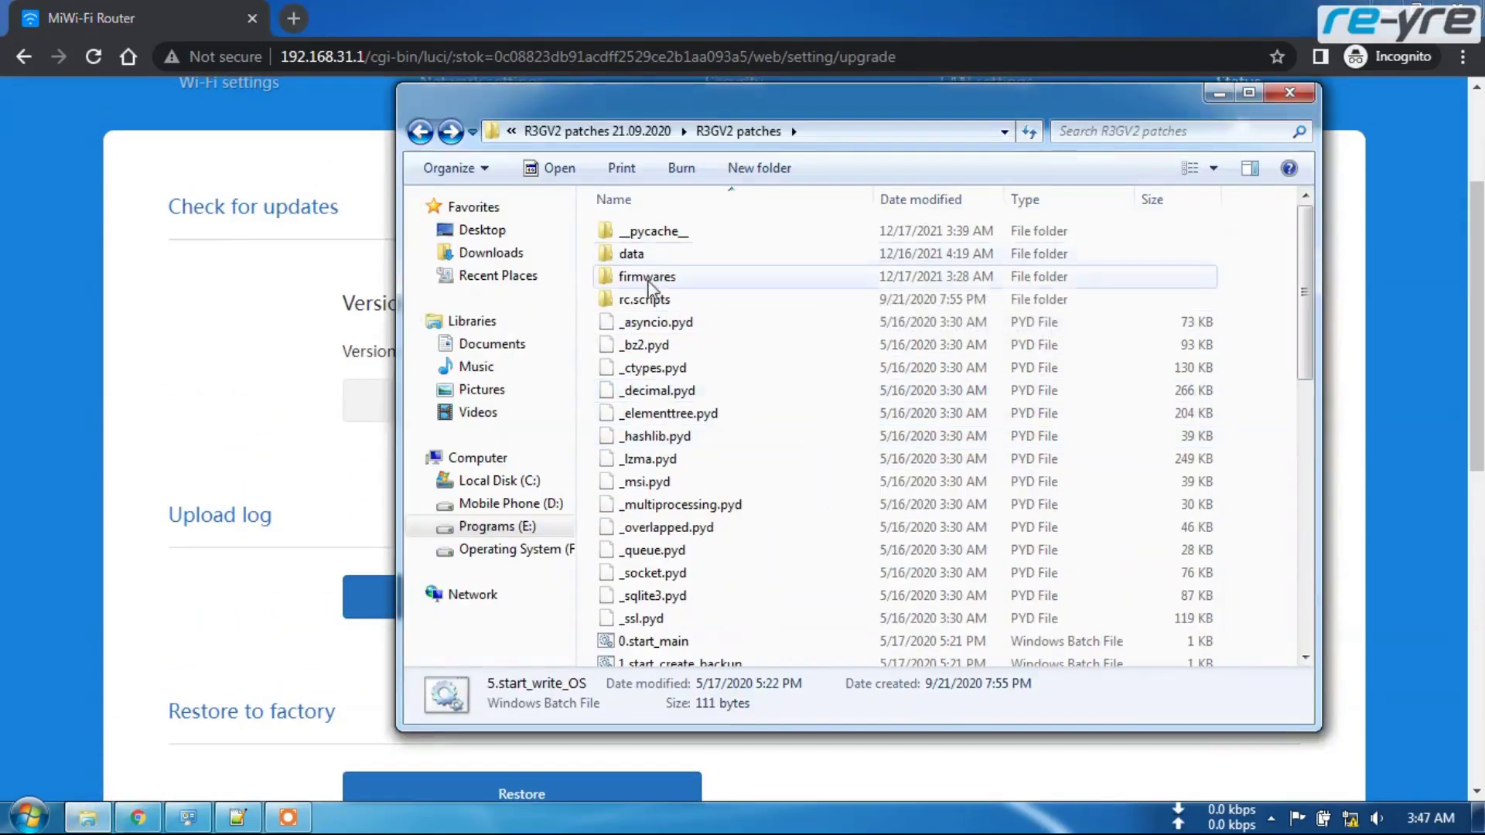
pyautogui.doubleClick(628, 280)
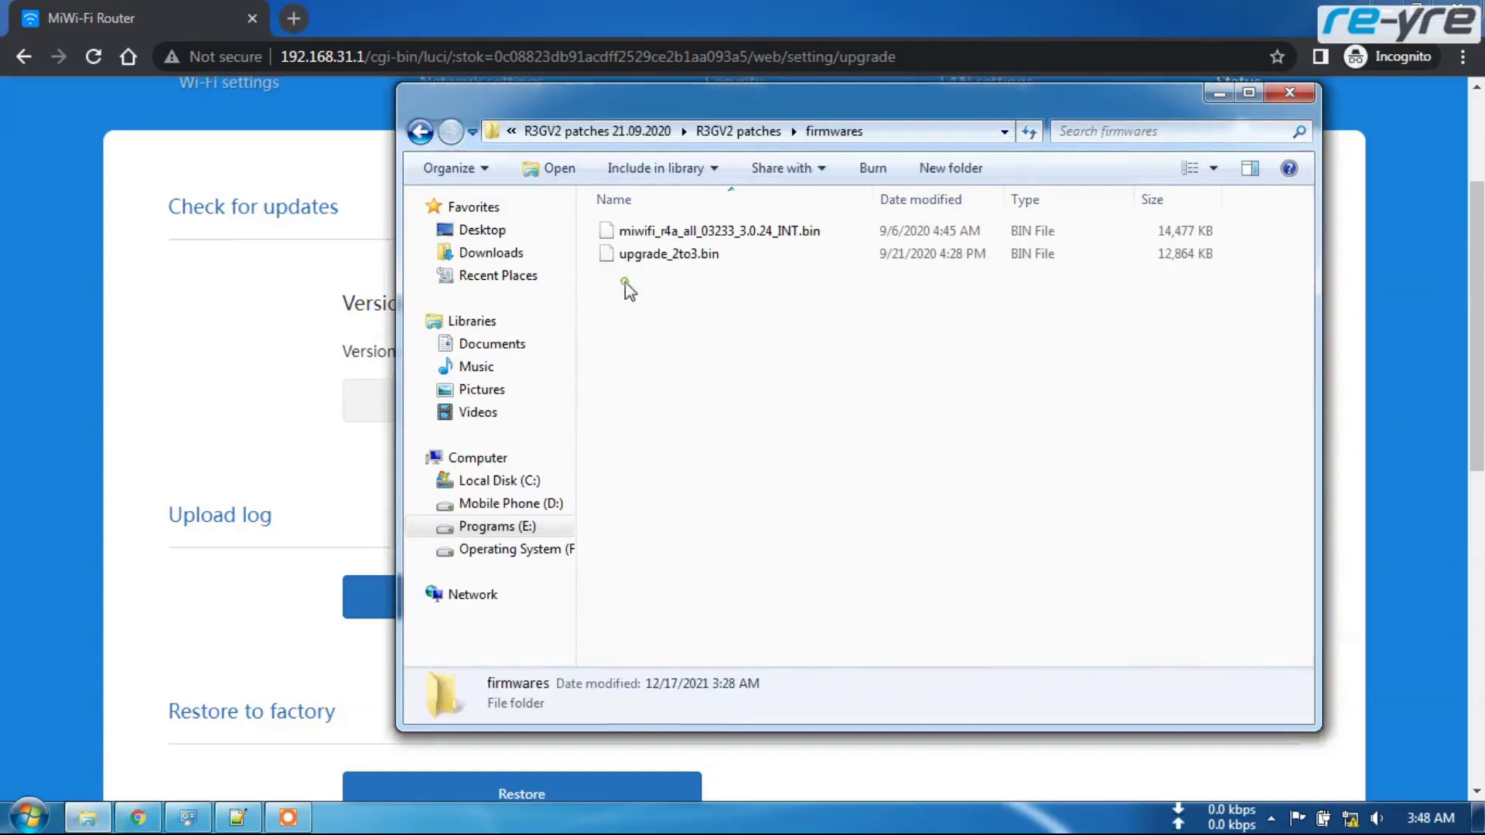
pyautogui.click(644, 233)
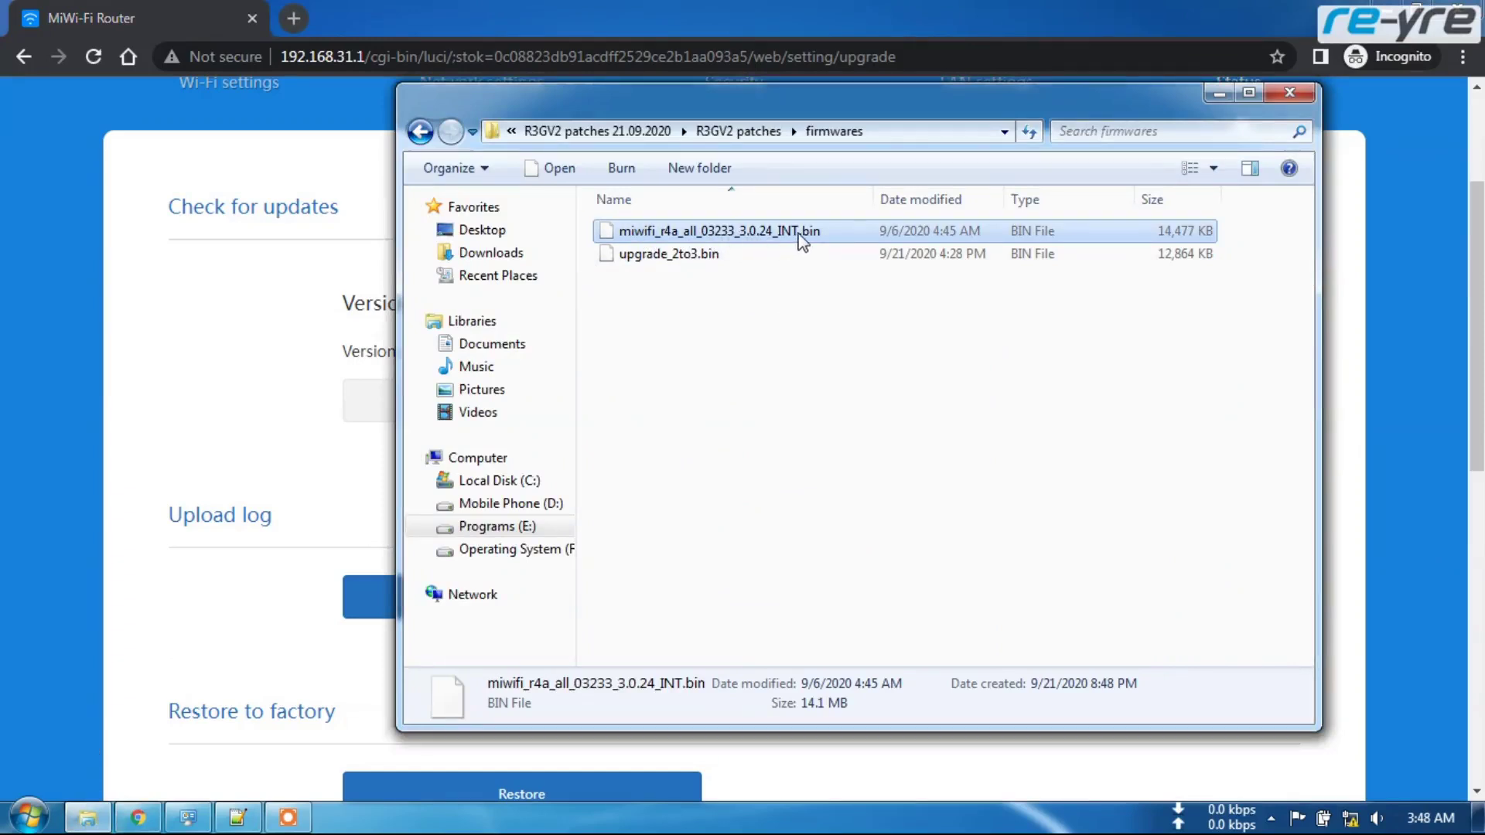
pyautogui.click(794, 379)
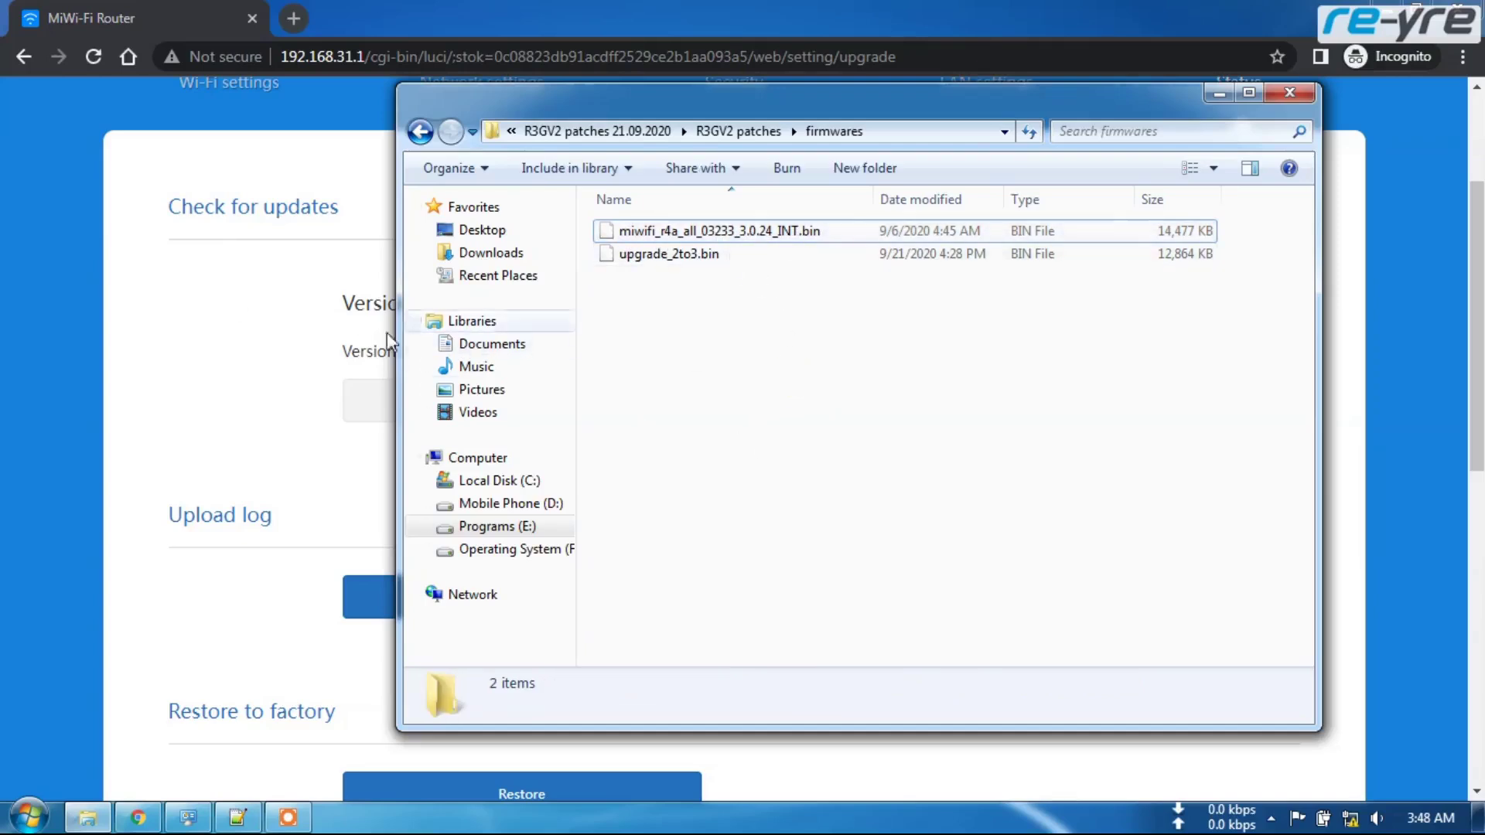
pyautogui.click(169, 382)
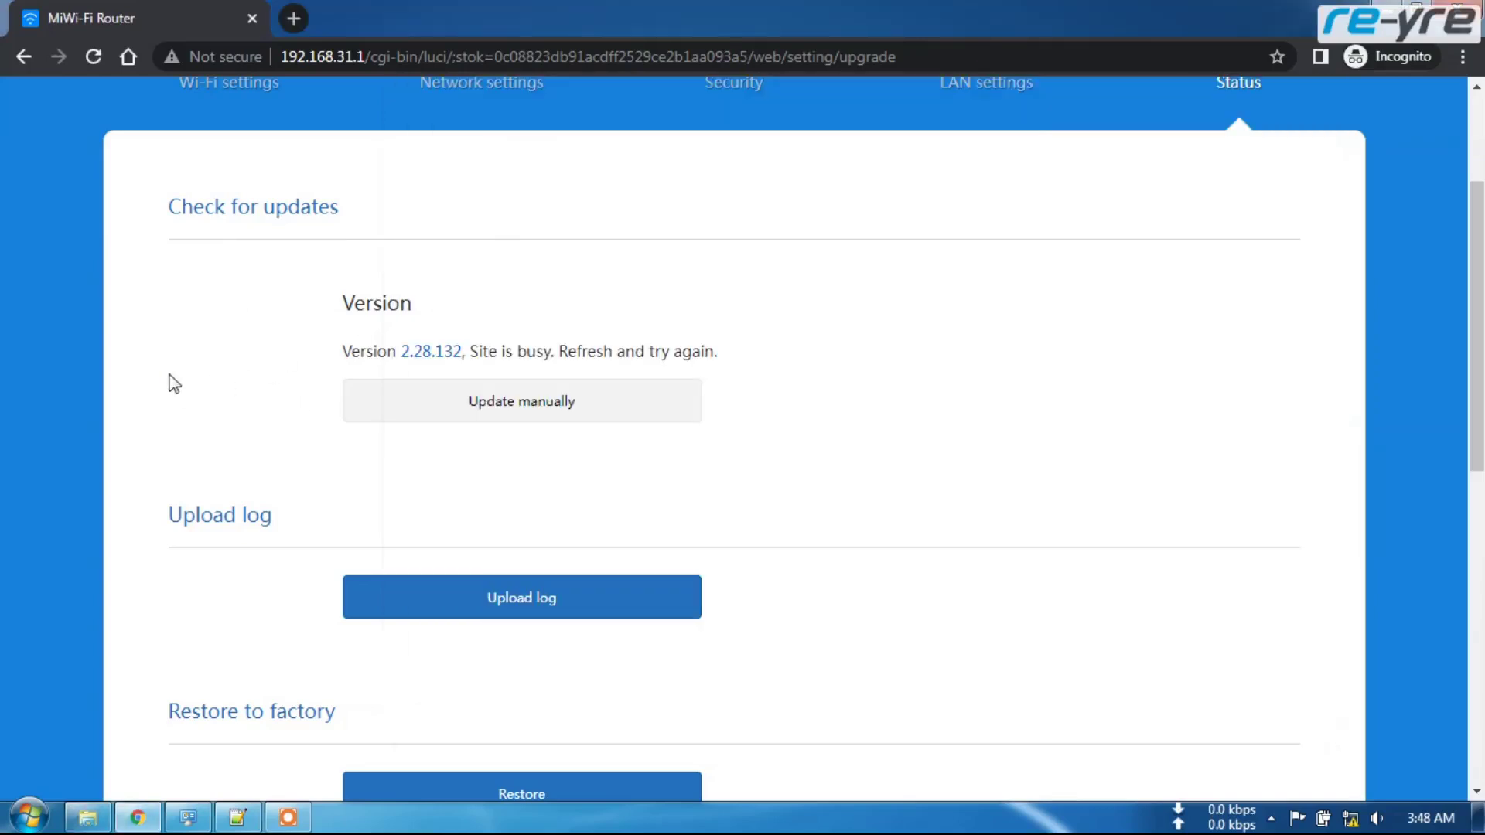
# - Open the Update manually dialog and browse for a file on the Programs (E:) drive
pyautogui.click(537, 415)
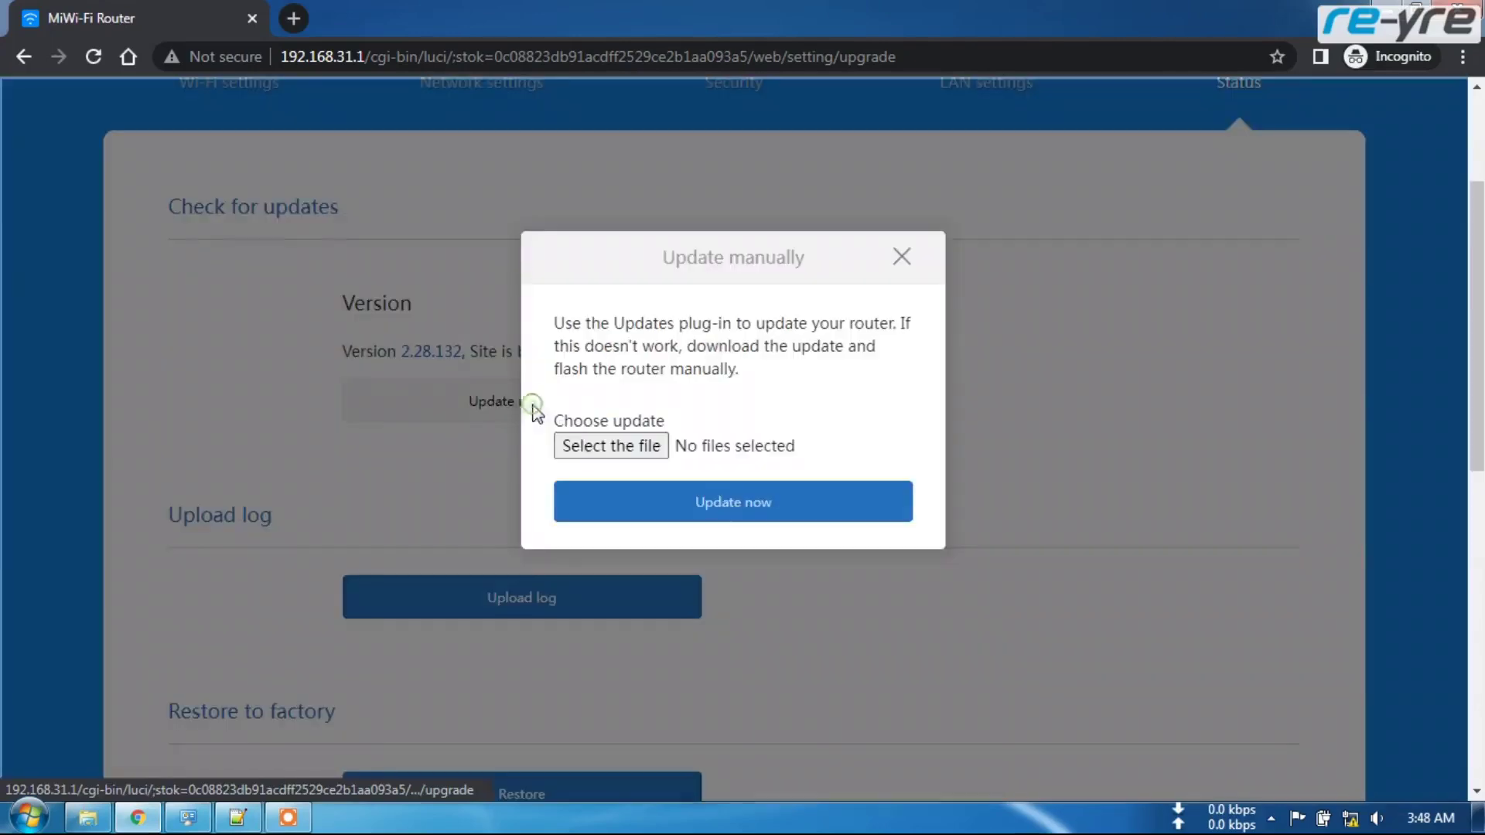
pyautogui.click(617, 447)
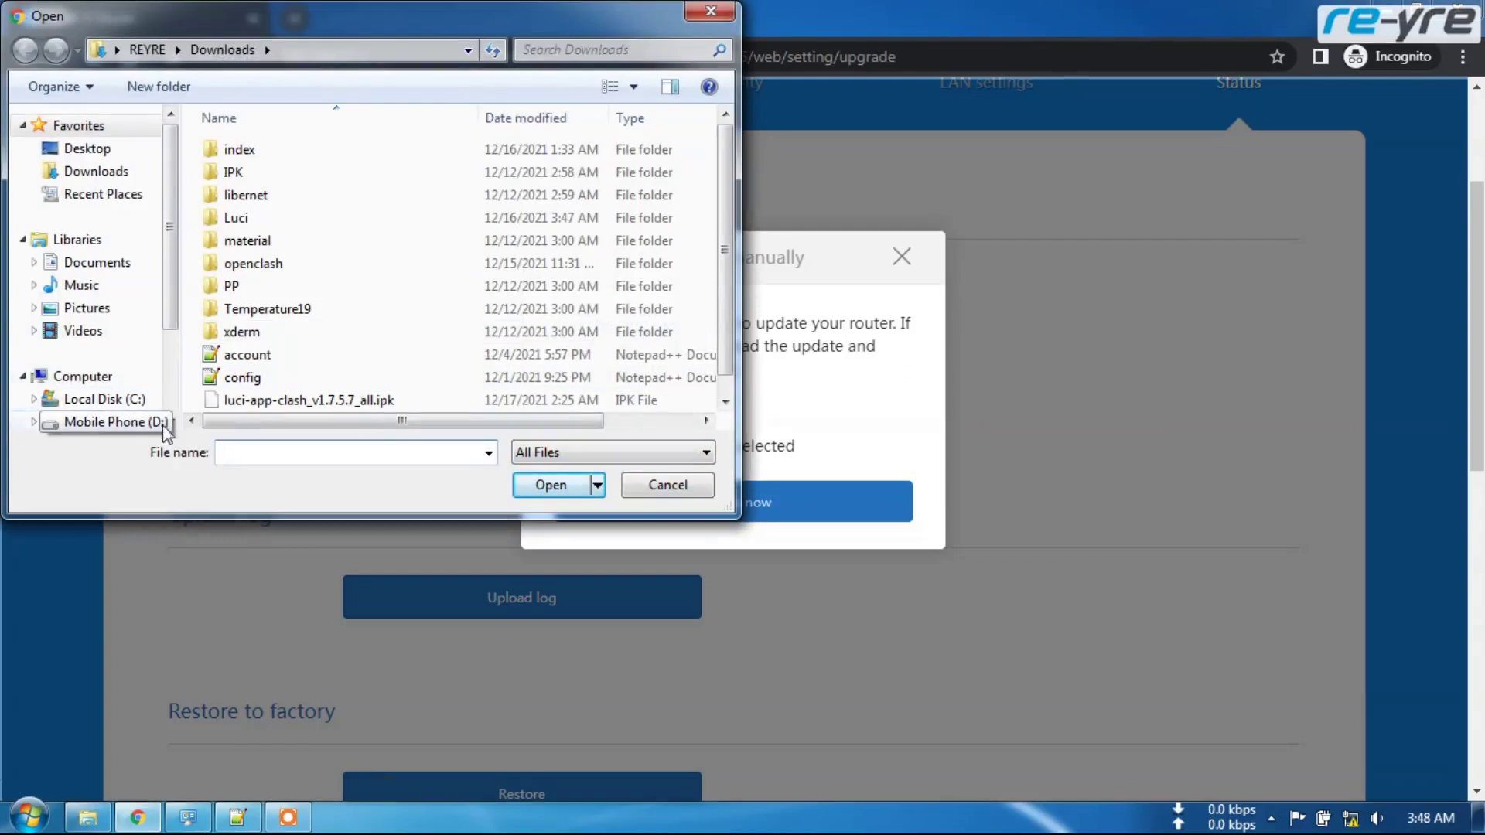
pyautogui.scroll(-2, 170, 417)
pyautogui.click(102, 389)
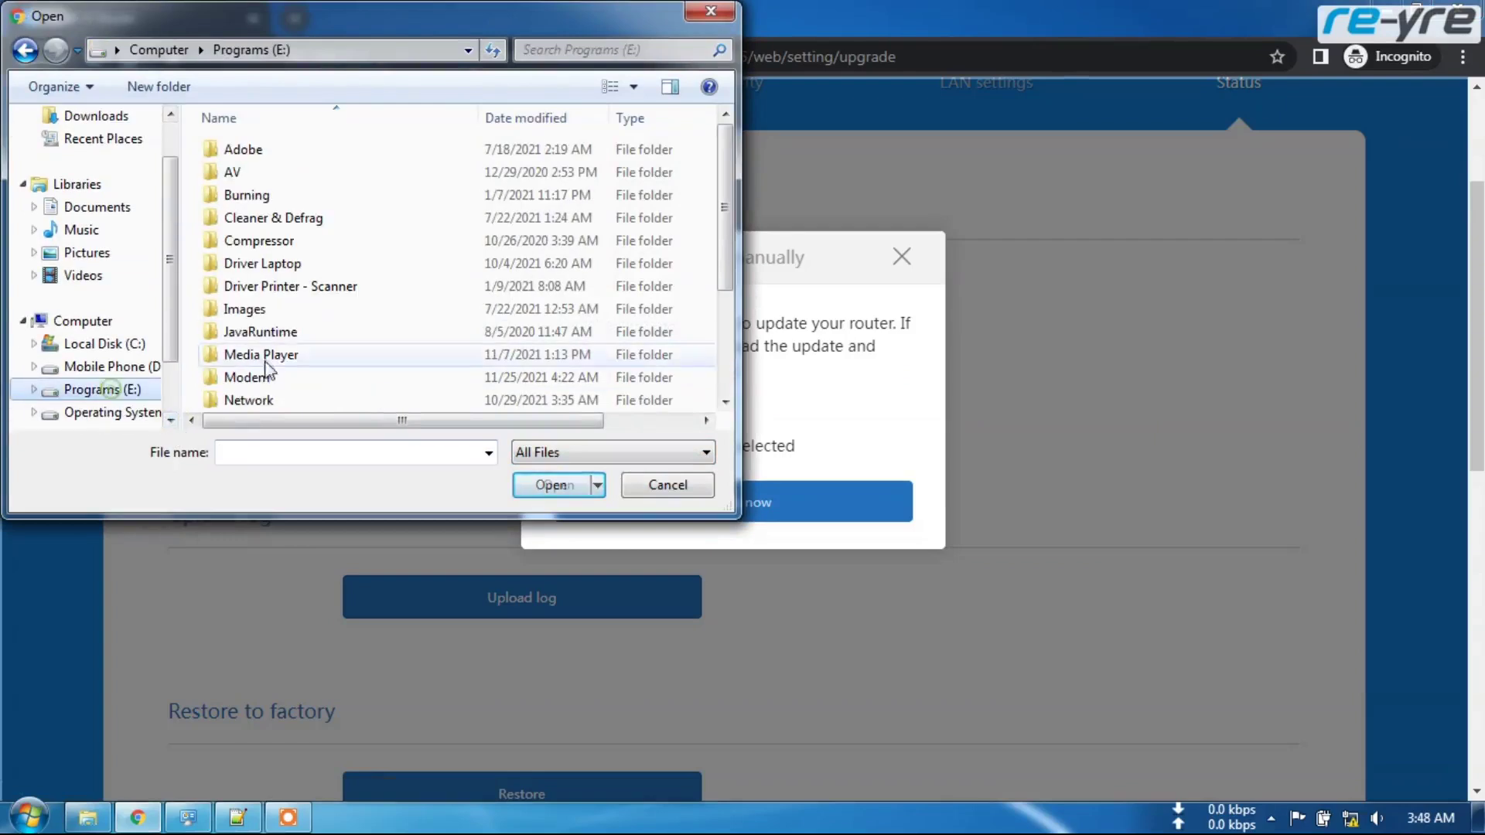
pyautogui.scroll(-2, 293, 340)
# - Choose miwifi_r4a_all_03233_3.0.24_INT.bin from Router > Mi Router 4A Gigabit Edition > R3GV2 patches > firmwares
pyautogui.doubleClick(263, 356)
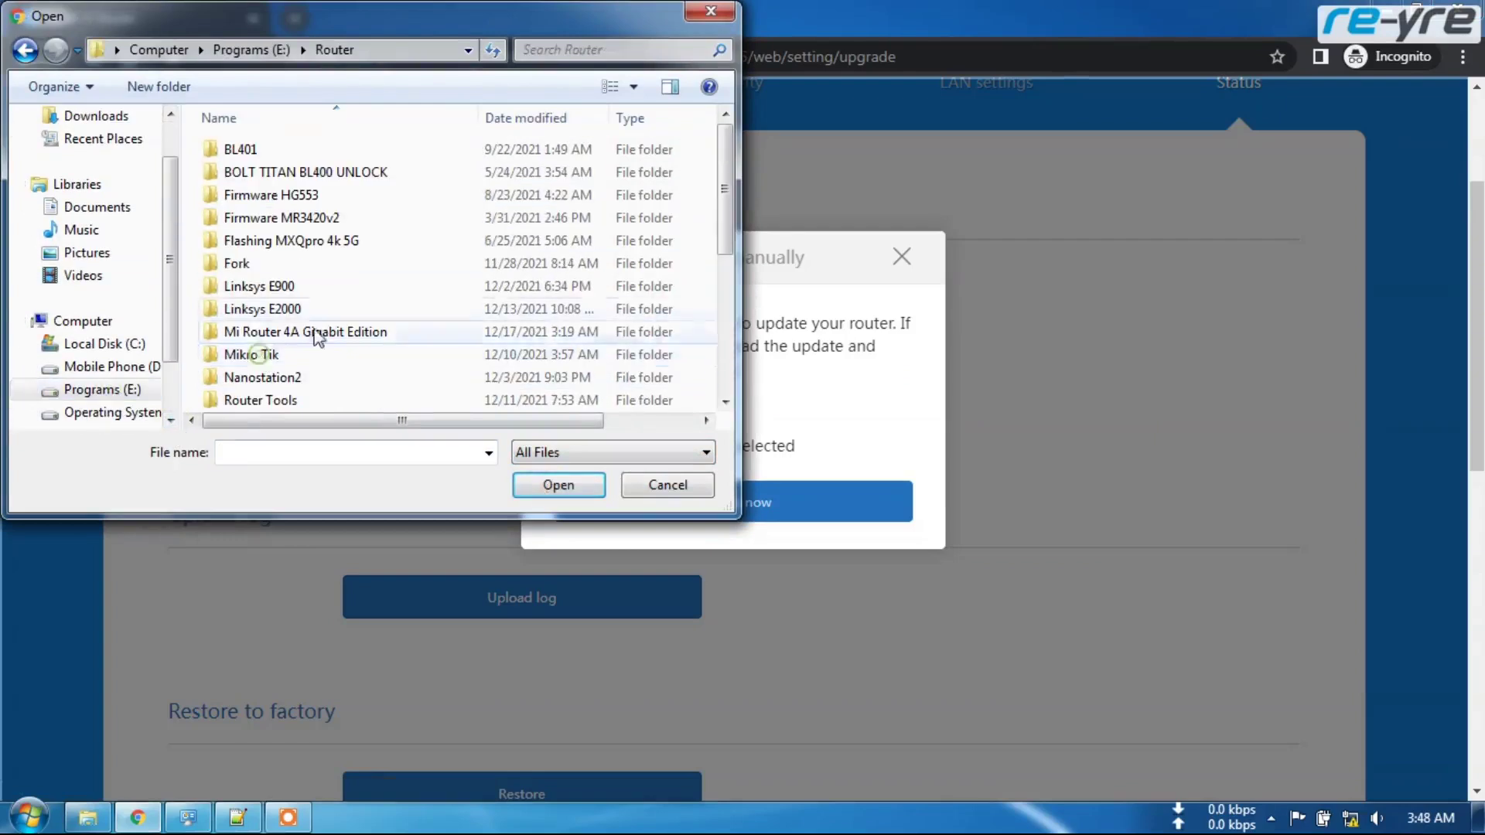
pyautogui.doubleClick(302, 331)
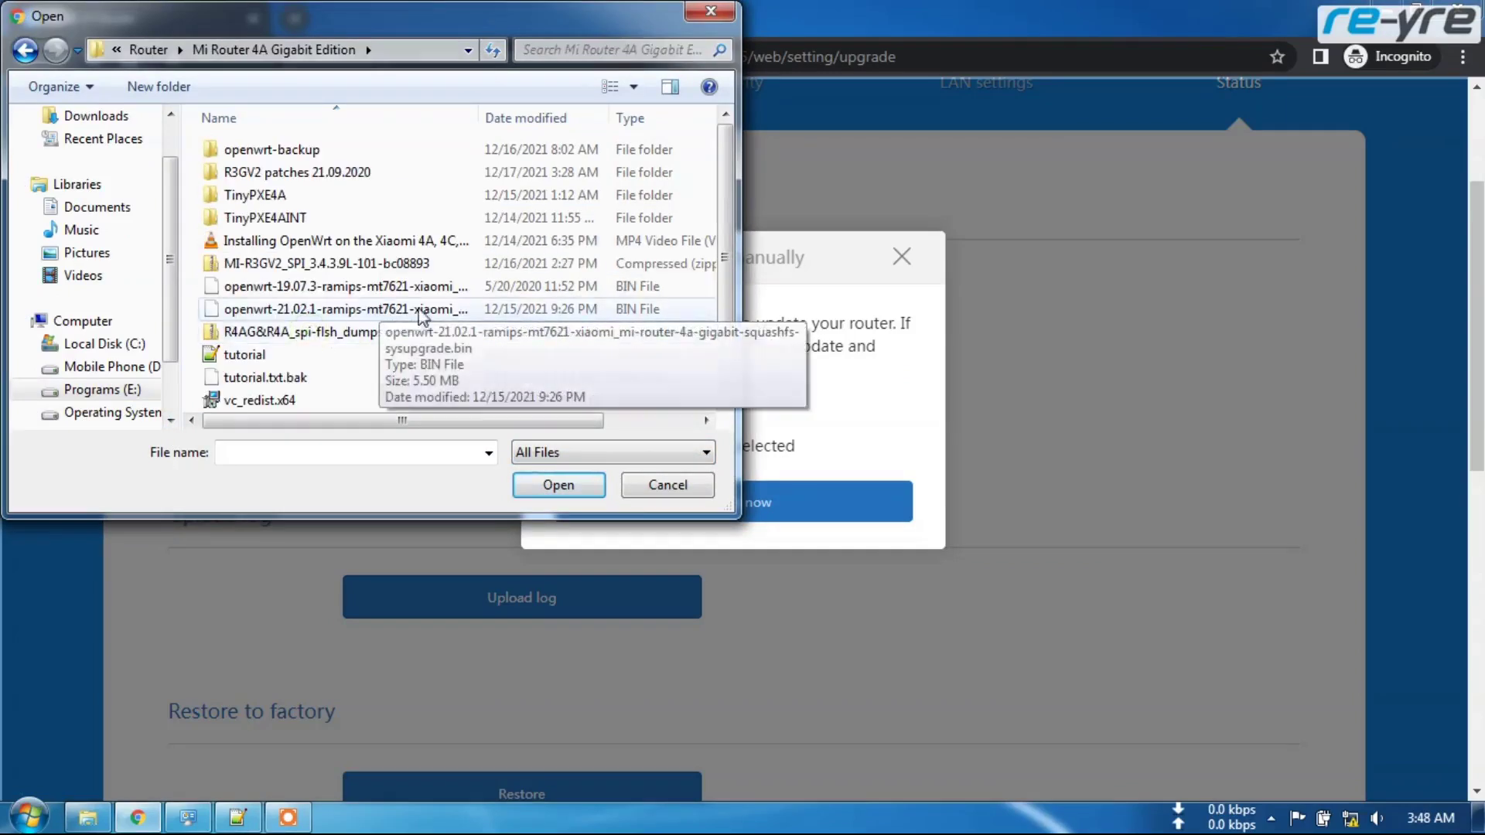
pyautogui.doubleClick(297, 172)
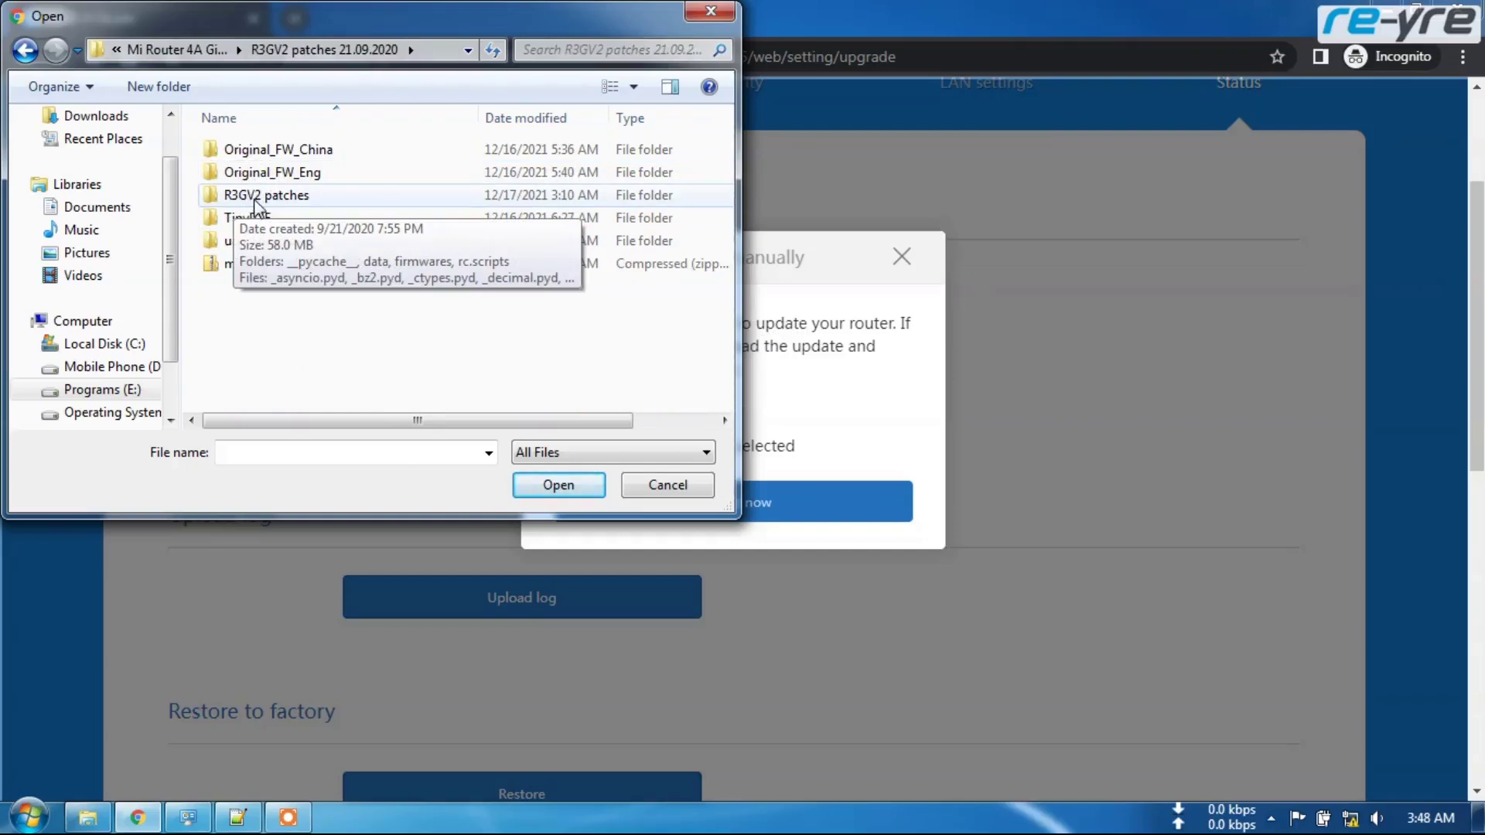
pyautogui.doubleClick(255, 200)
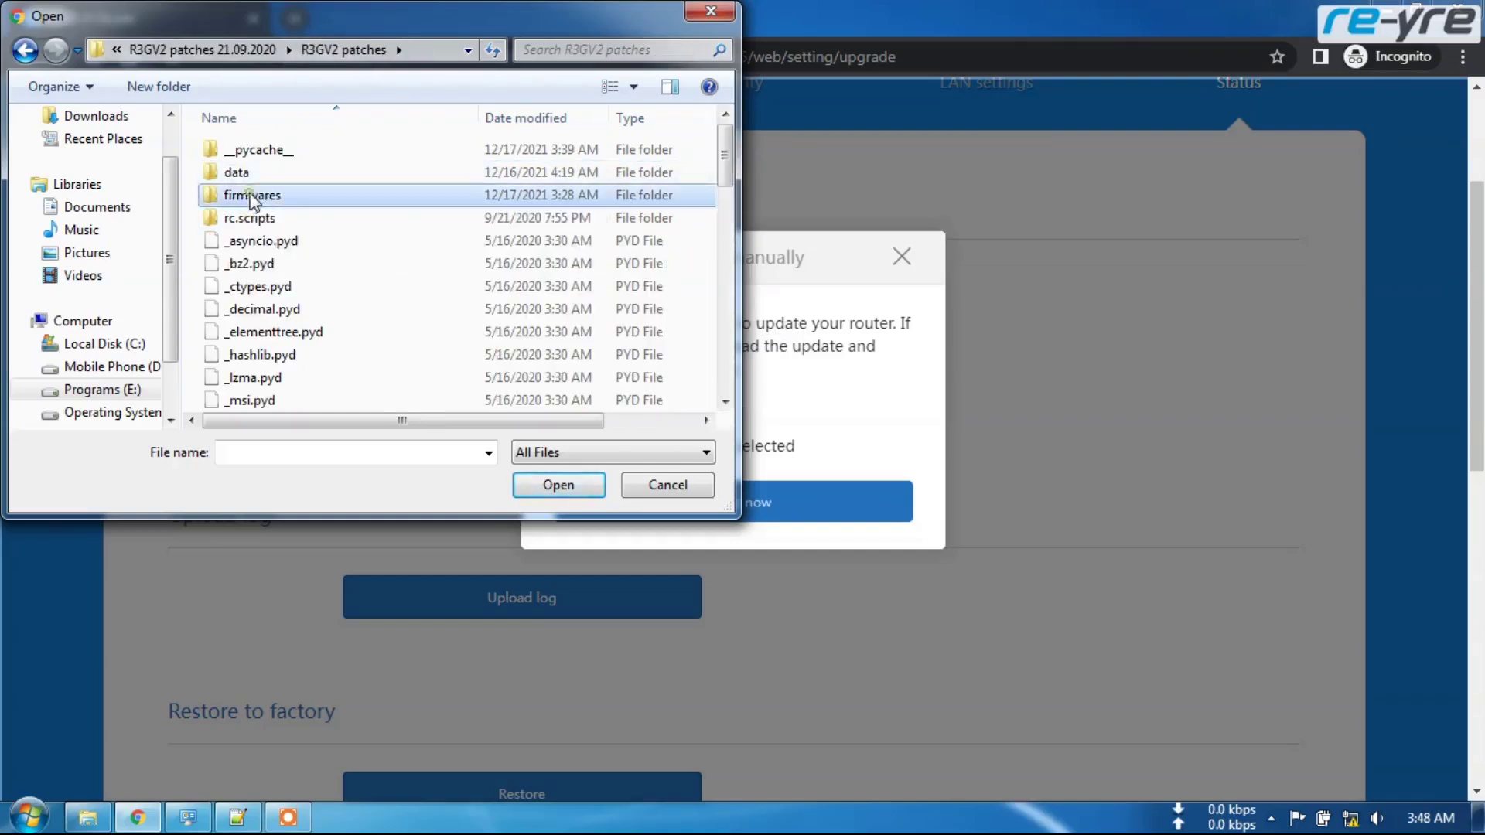
pyautogui.doubleClick(251, 197)
pyautogui.click(309, 151)
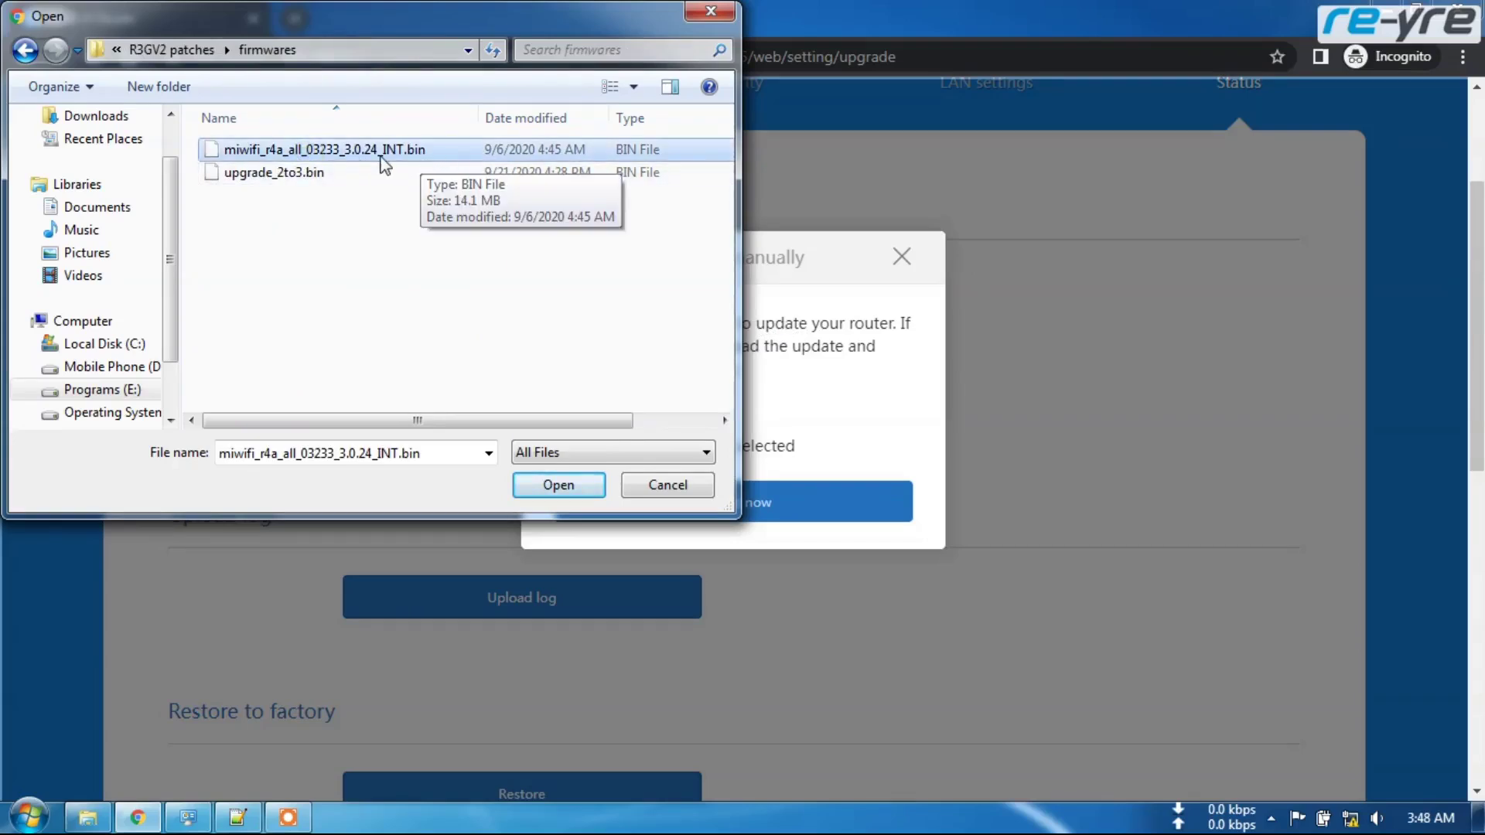
pyautogui.click(558, 486)
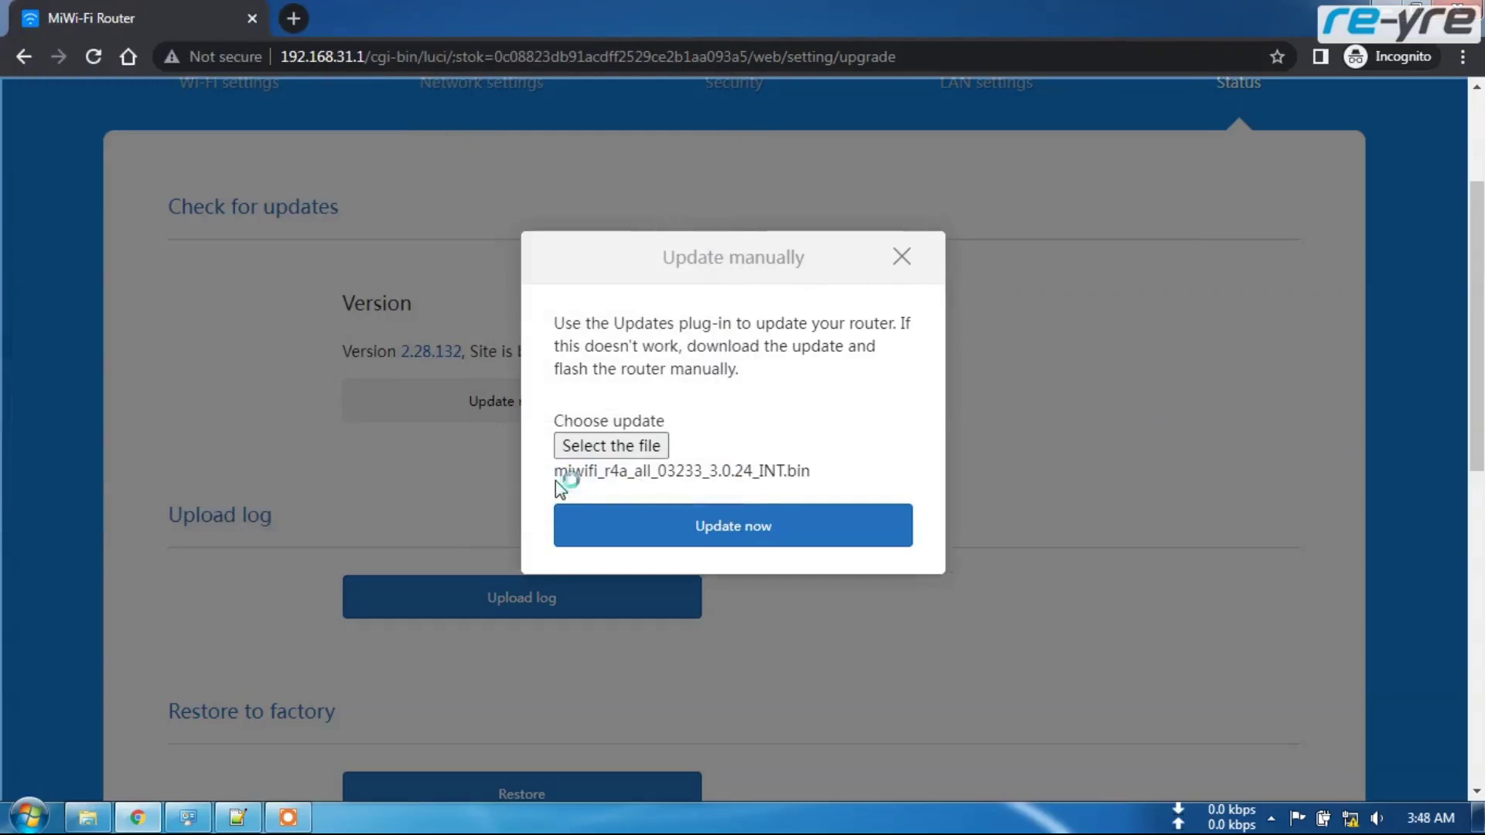
# - Start flashing the 3.0.24 firmware and bring up the Network Connections window
pyautogui.click(728, 530)
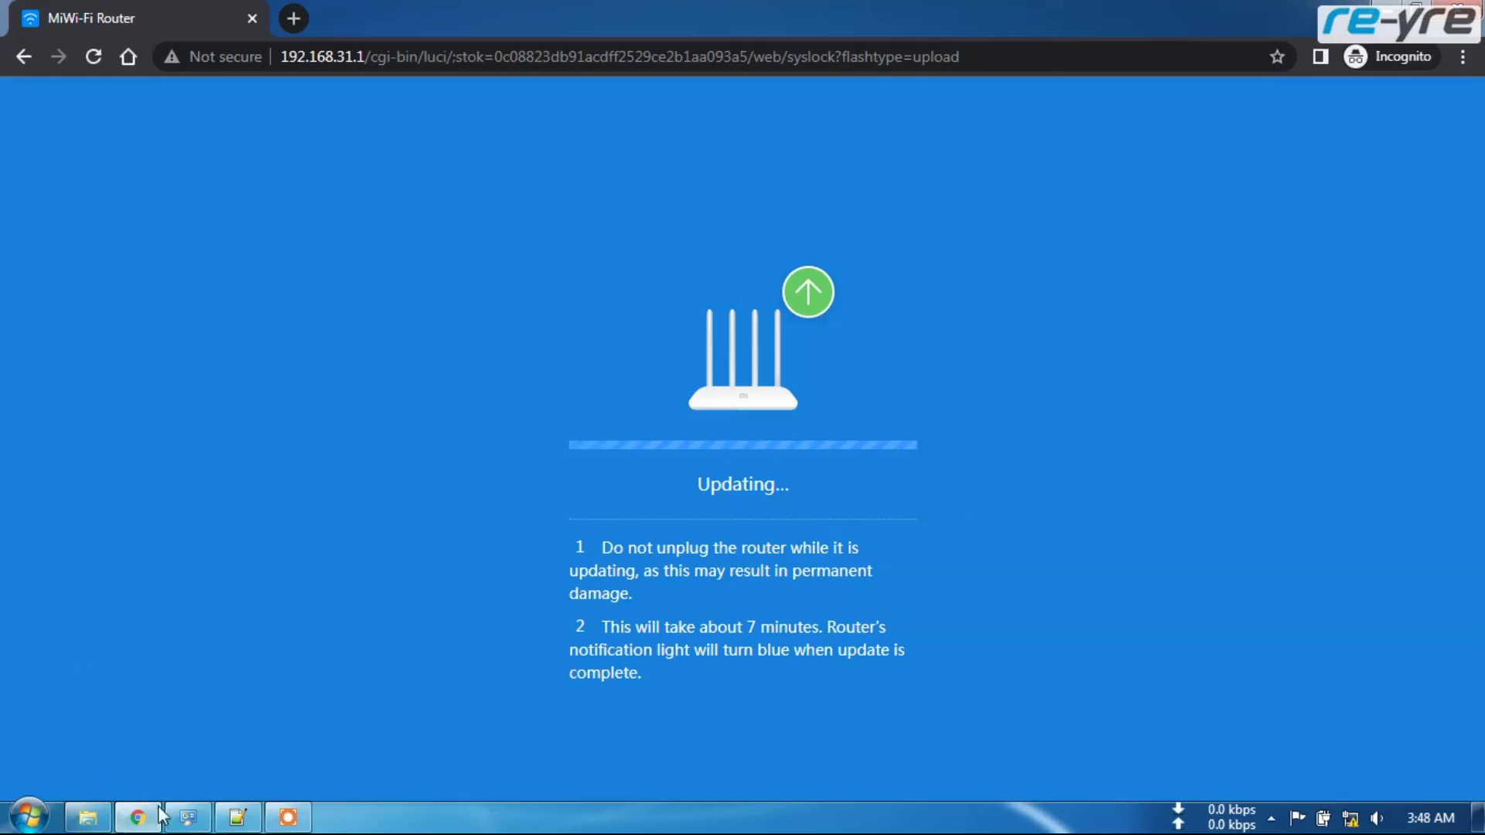
pyautogui.click(187, 816)
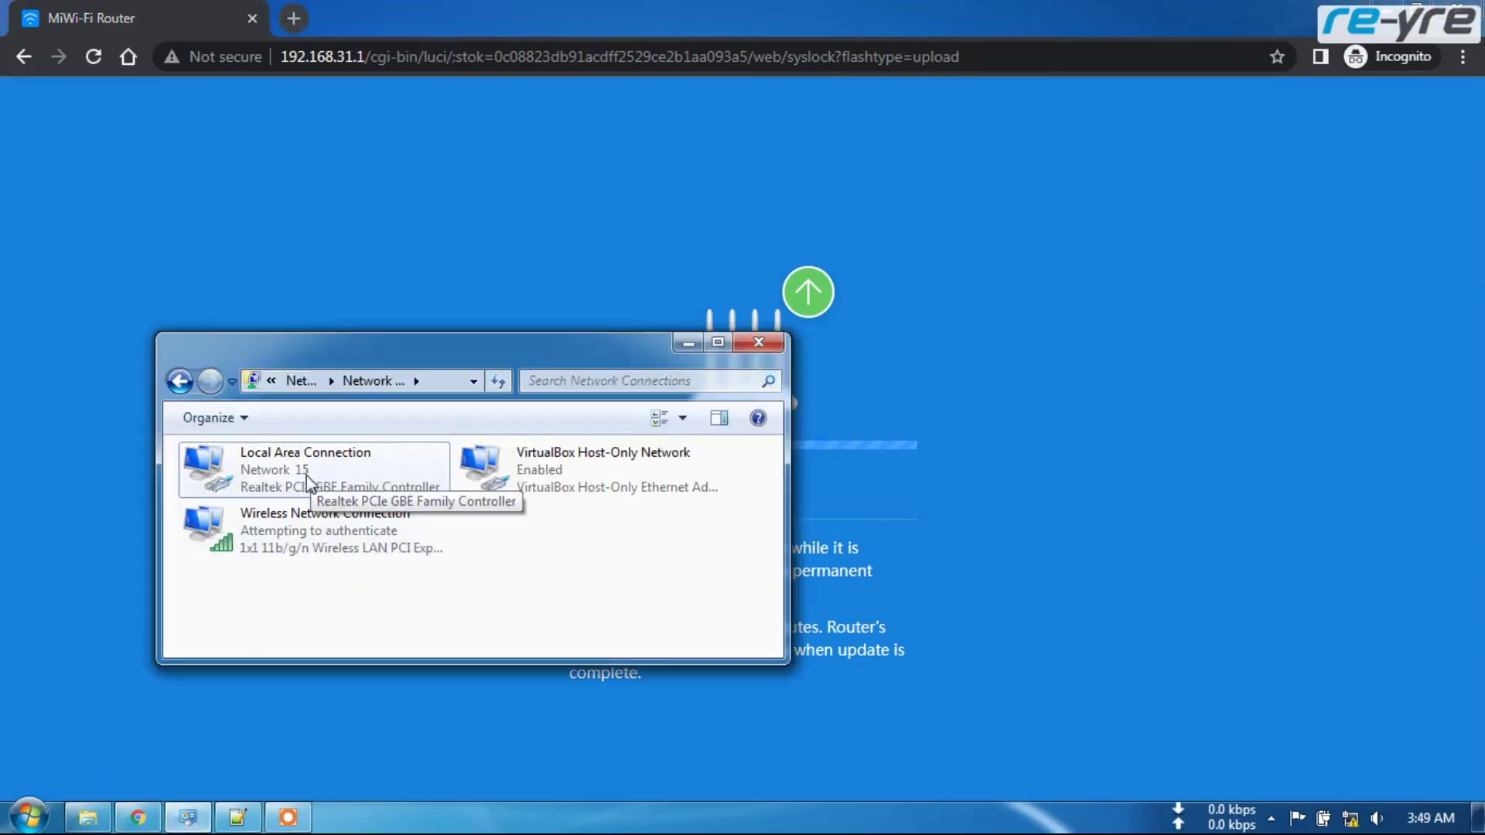
pyautogui.moveTo(457, 341); pyautogui.dragTo(339, 140)
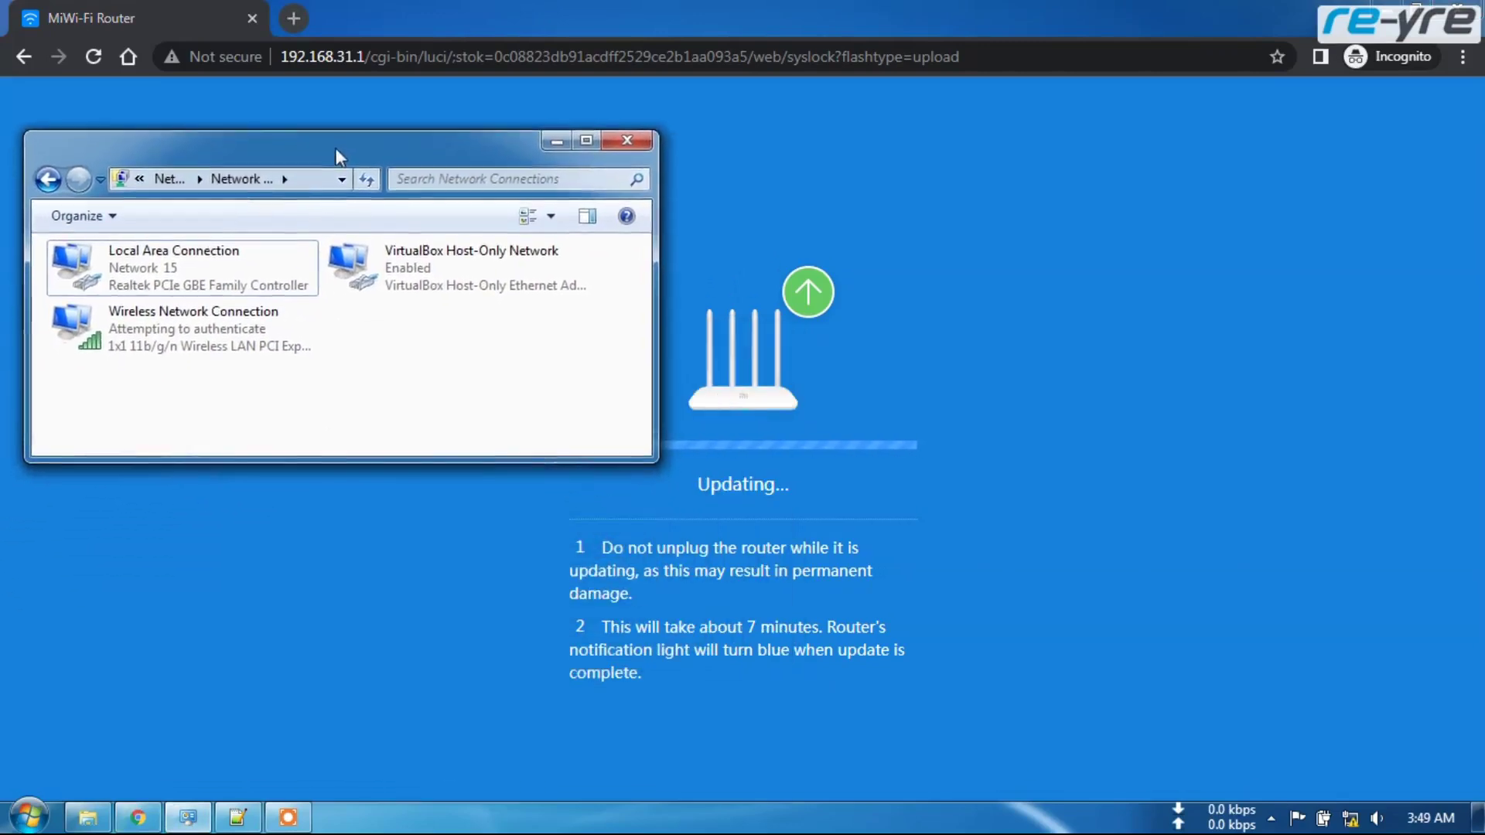
pyautogui.click(199, 259)
pyautogui.rightClick(200, 258)
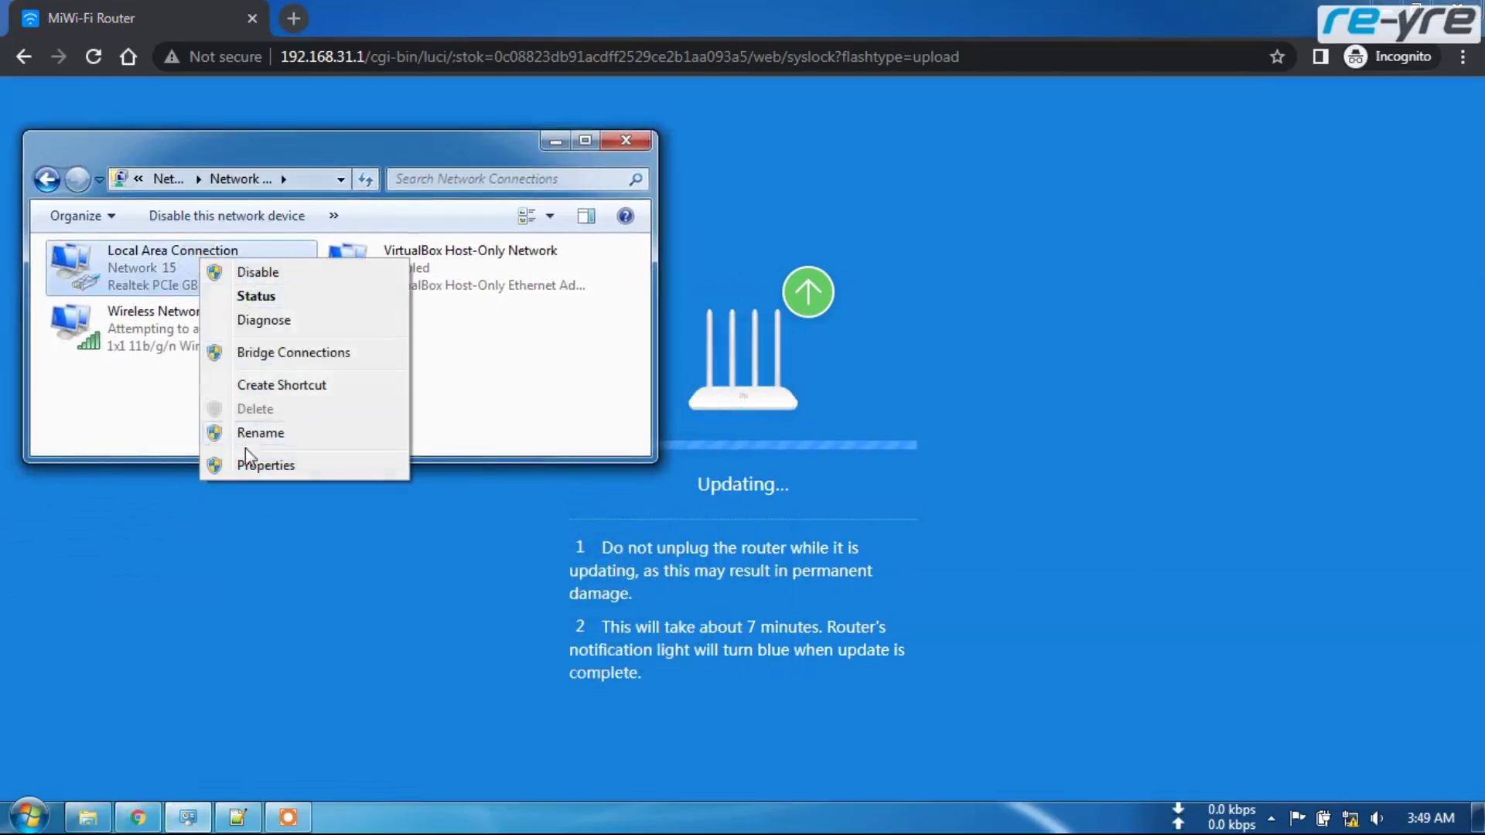
pyautogui.click(285, 299)
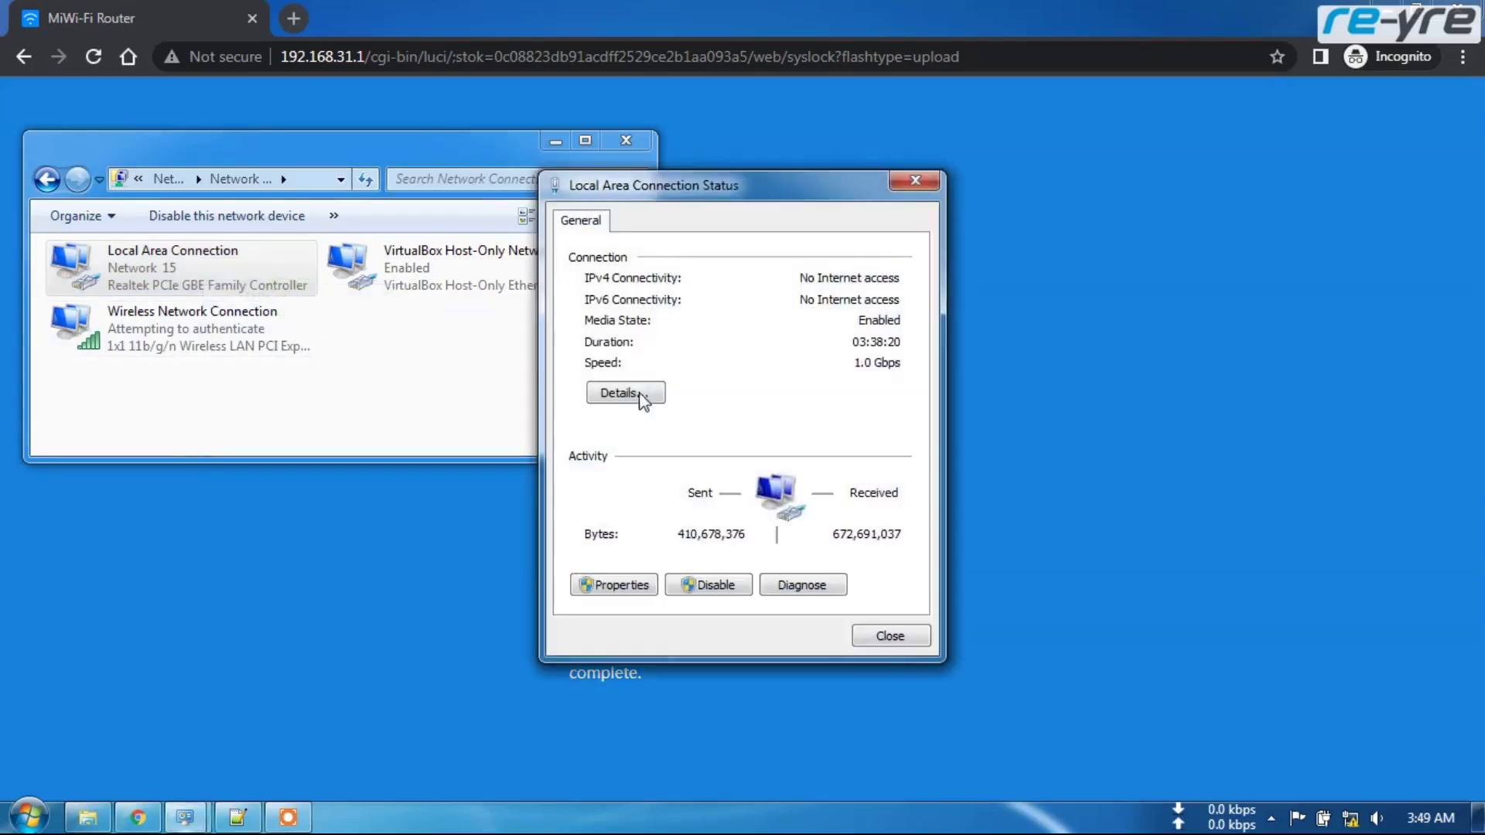
pyautogui.click(628, 391)
pyautogui.click(907, 642)
pyautogui.press('Escape')
pyautogui.click(391, 395)
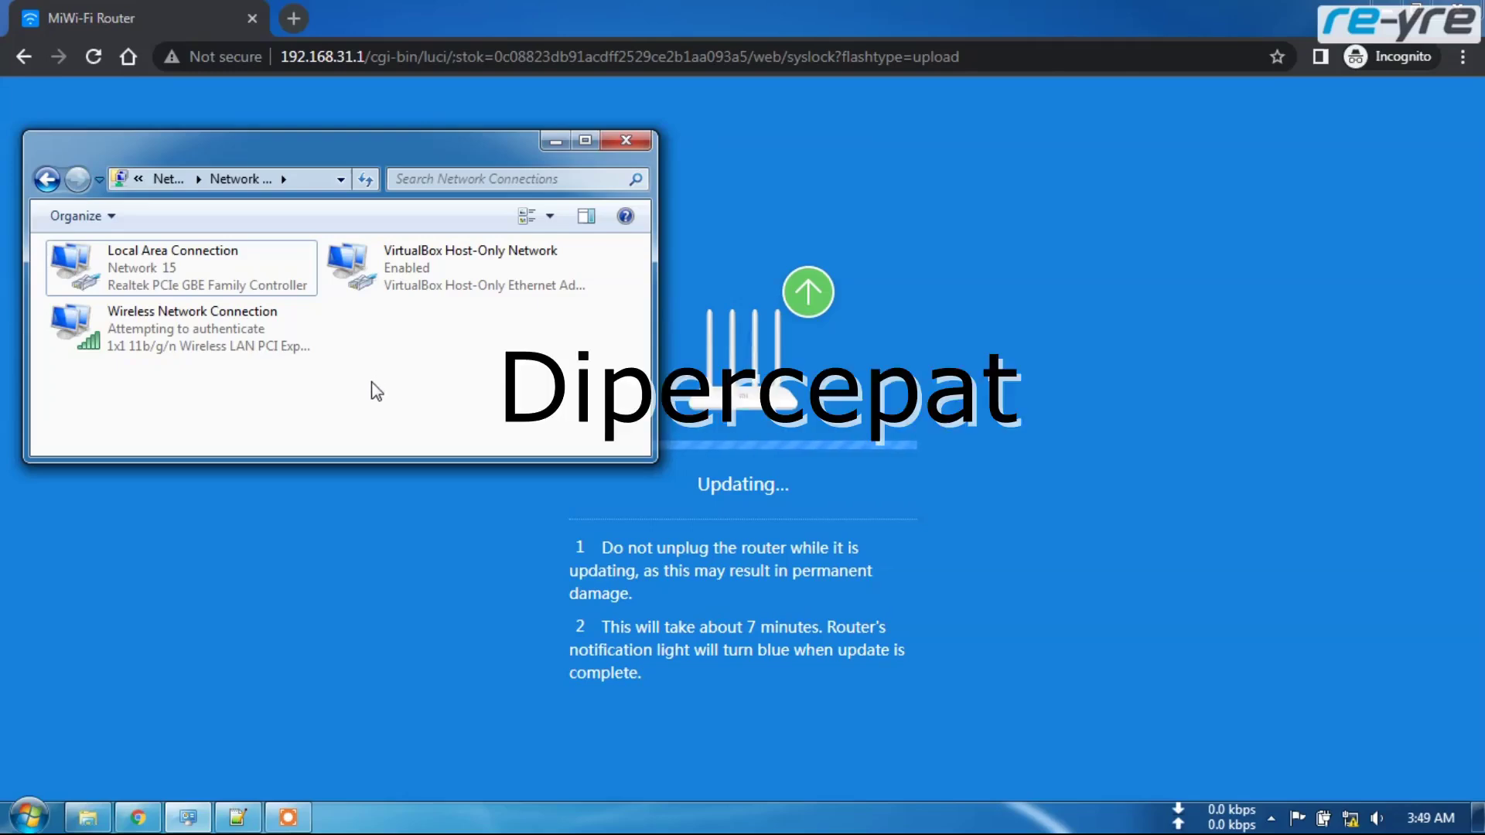
# - Reposition the Network Connections window and select Local Area Connection while flashing completes
pyautogui.moveTo(320, 147); pyautogui.dragTo(314, 319)
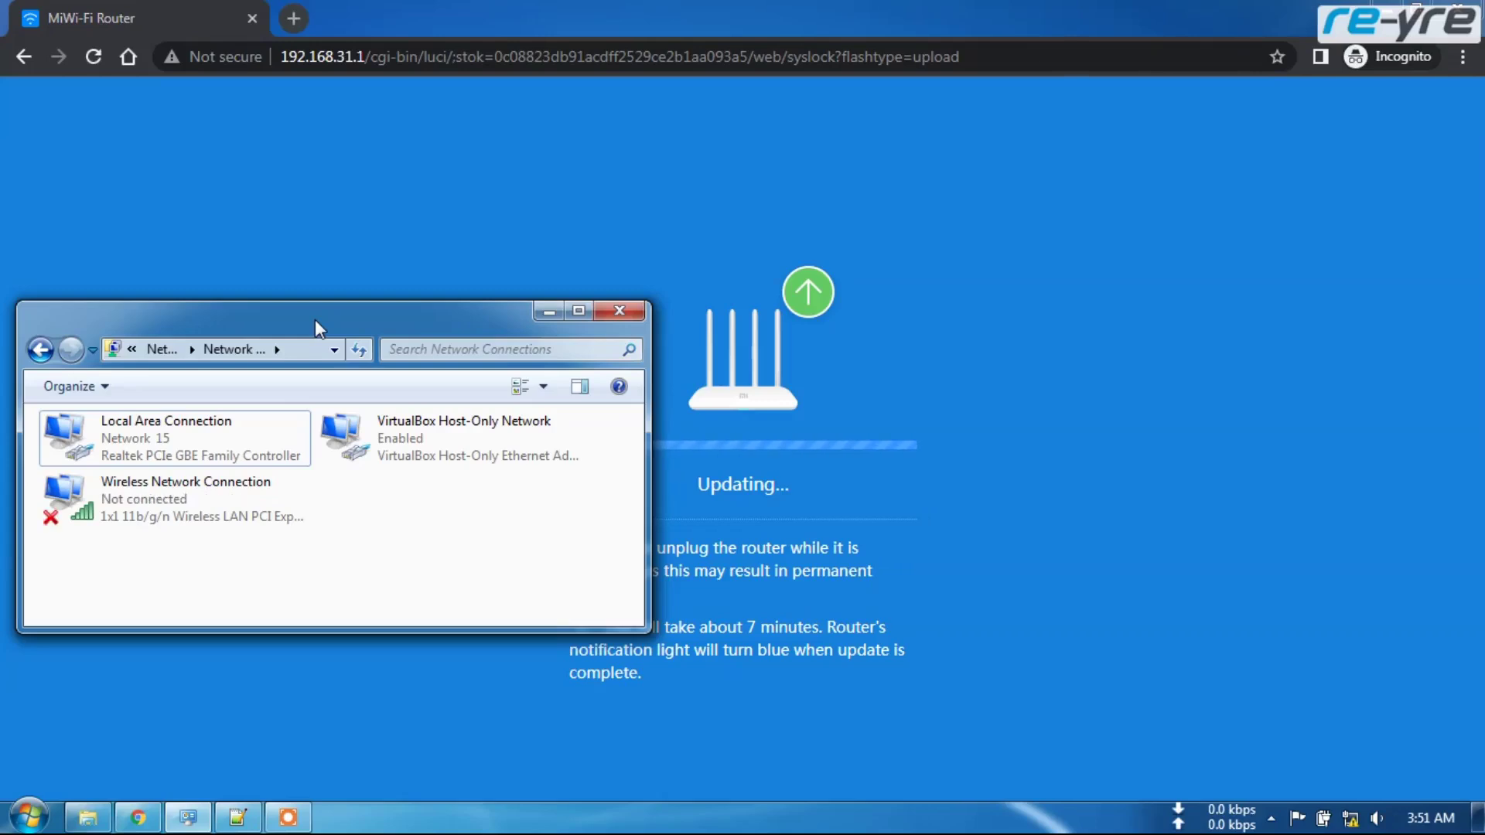
pyautogui.moveTo(314, 319); pyautogui.dragTo(312, 118)
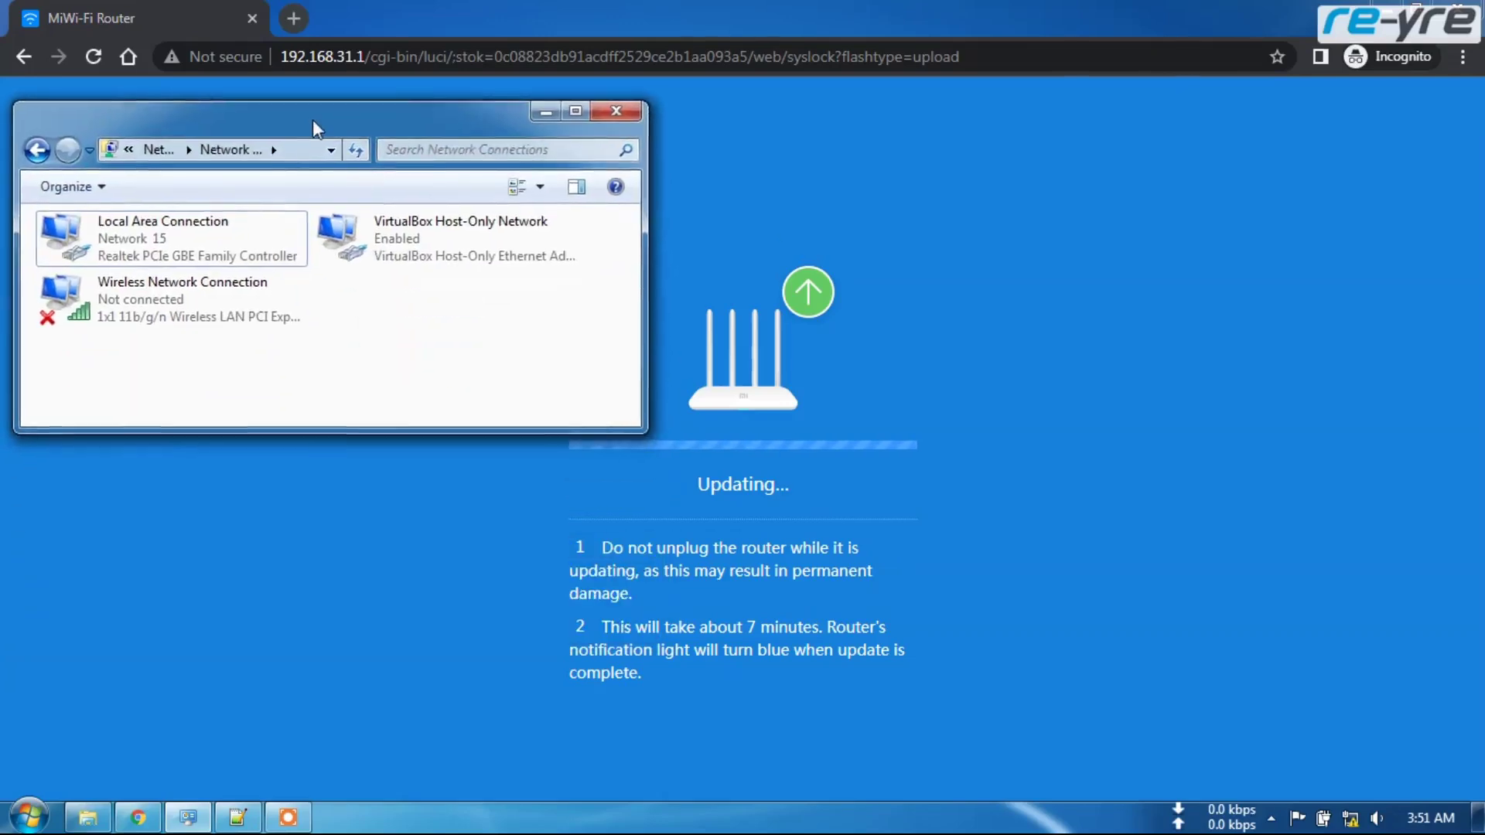
pyautogui.click(159, 255)
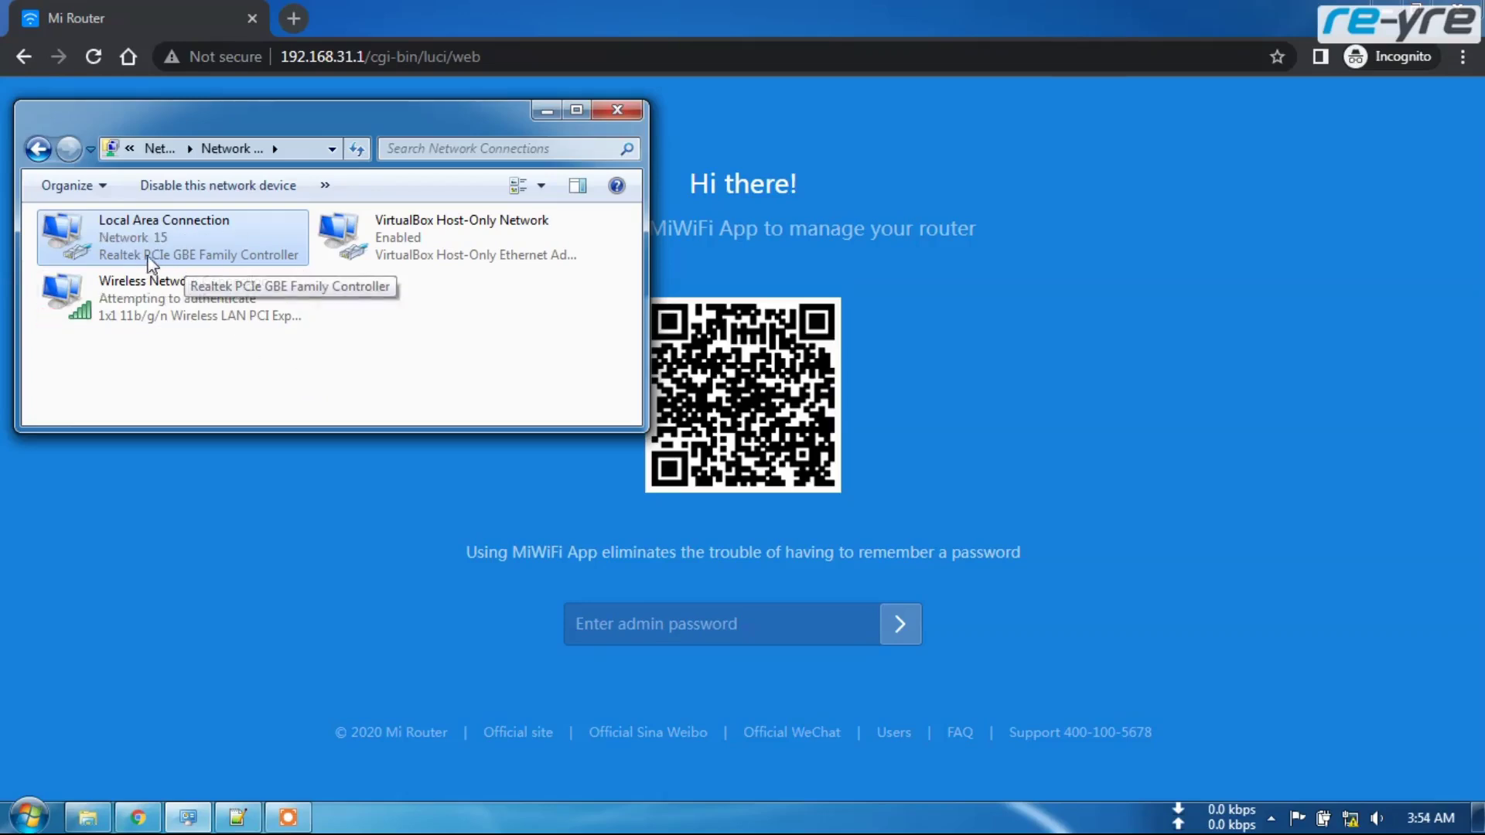
# - Verify Local Area Connection has 192.168.31.232 with gateway 192.168.31.1, then return to the login page
pyautogui.rightClick(169, 260)
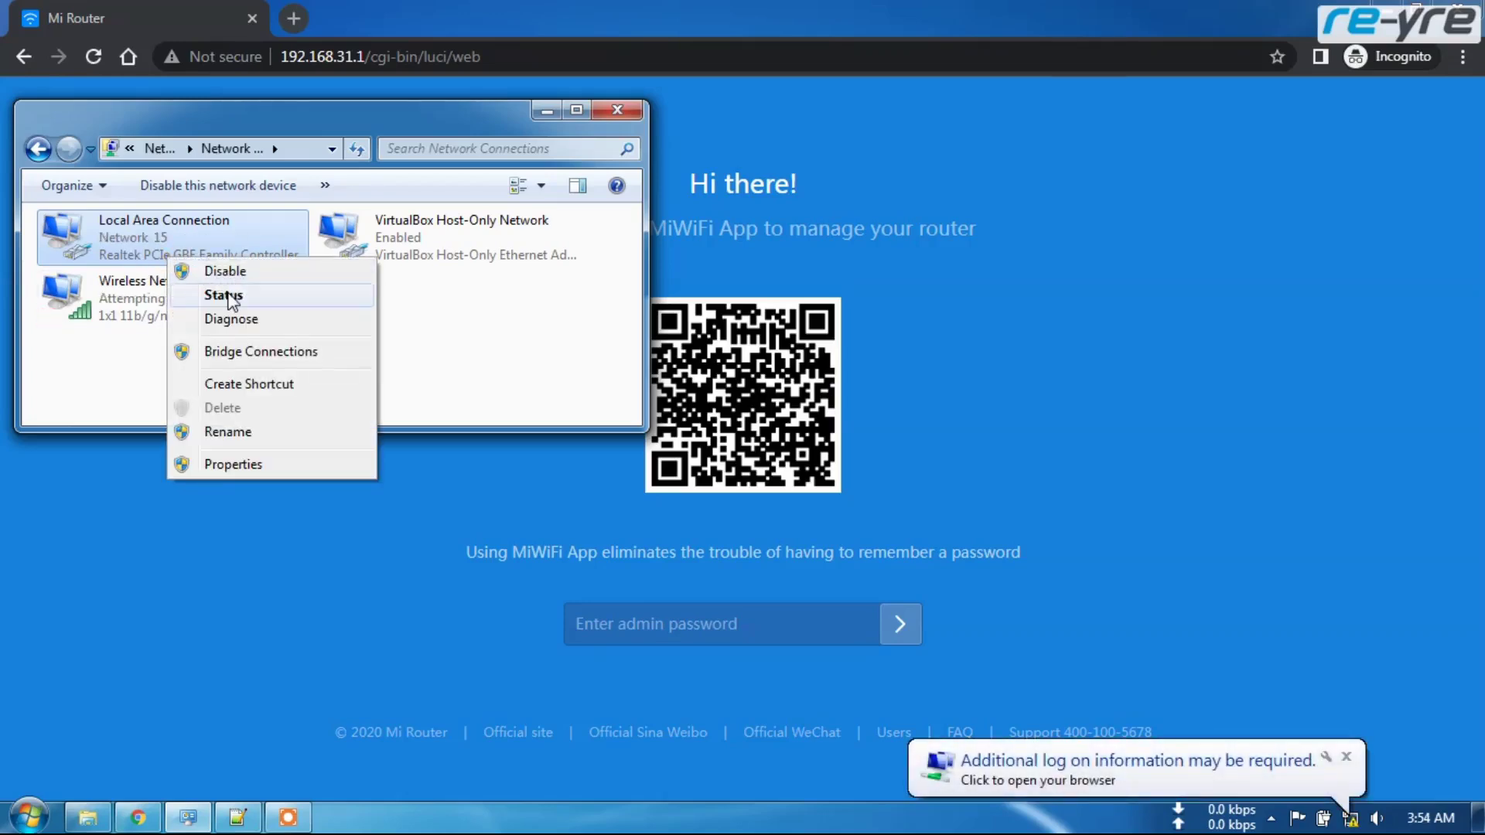
pyautogui.click(231, 297)
pyautogui.click(613, 390)
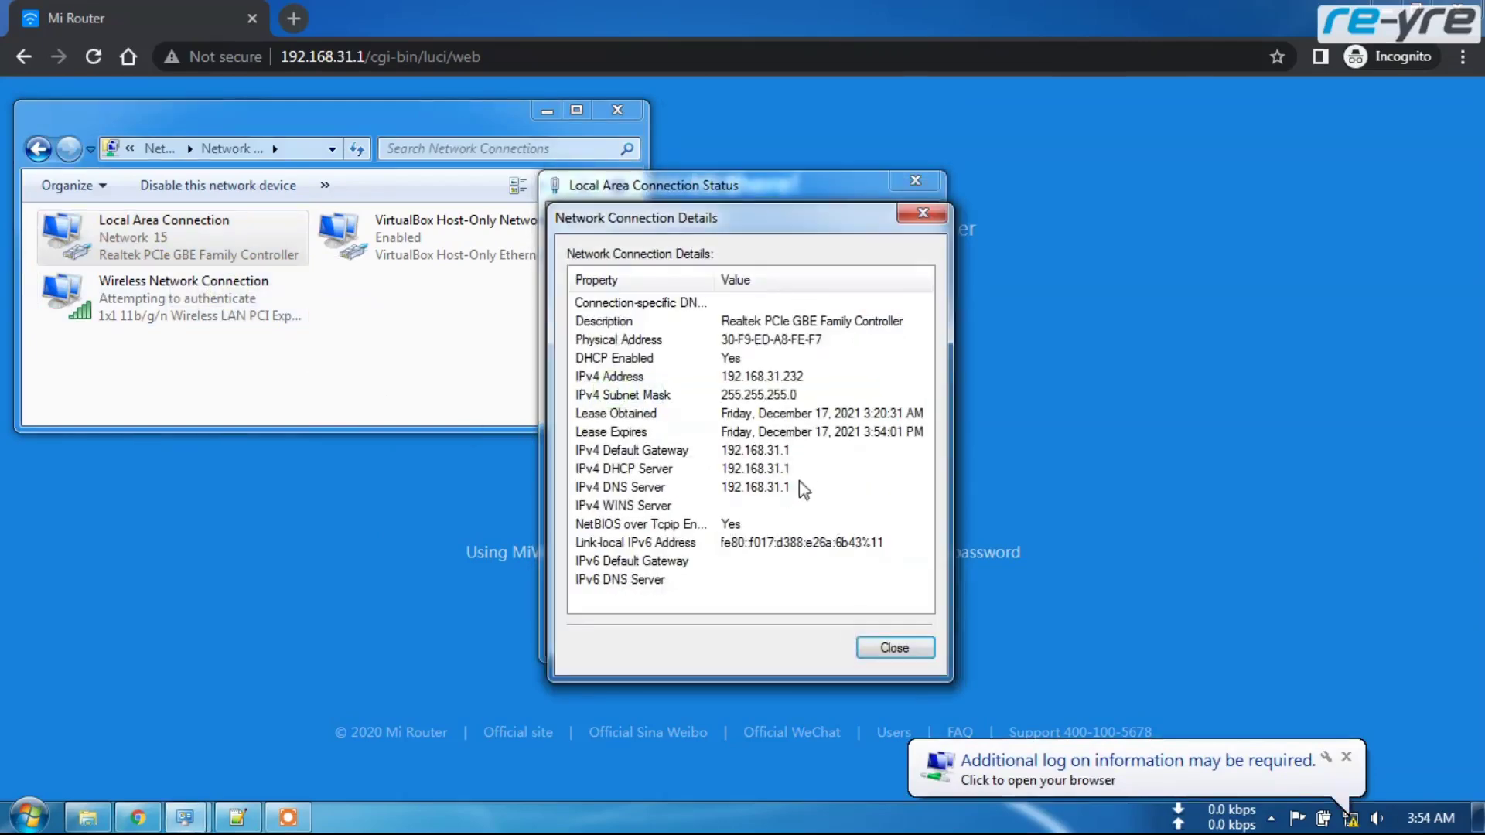
pyautogui.click(913, 638)
pyautogui.click(861, 644)
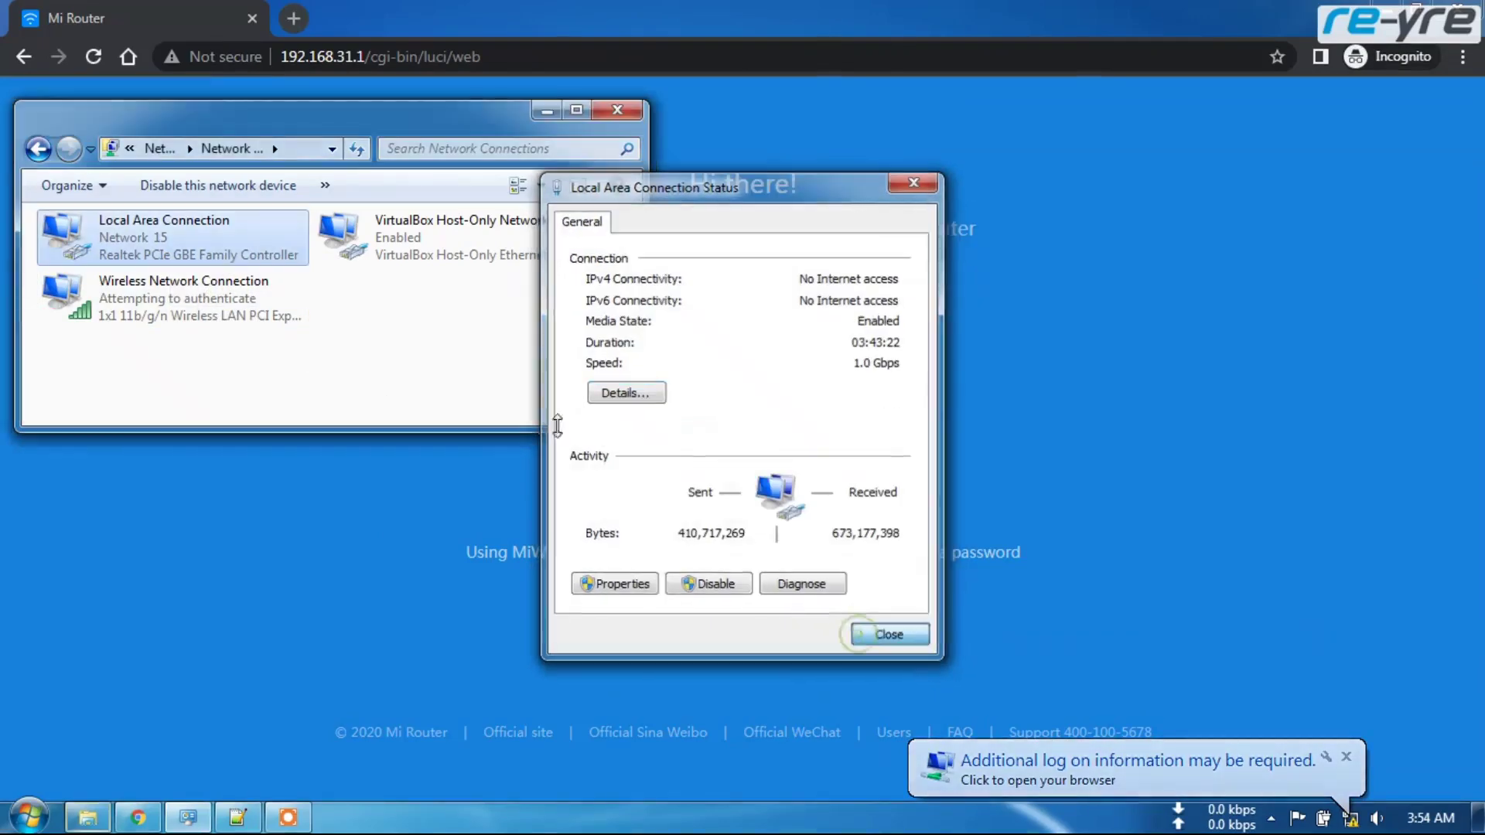
pyautogui.click(351, 553)
pyautogui.click(789, 635)
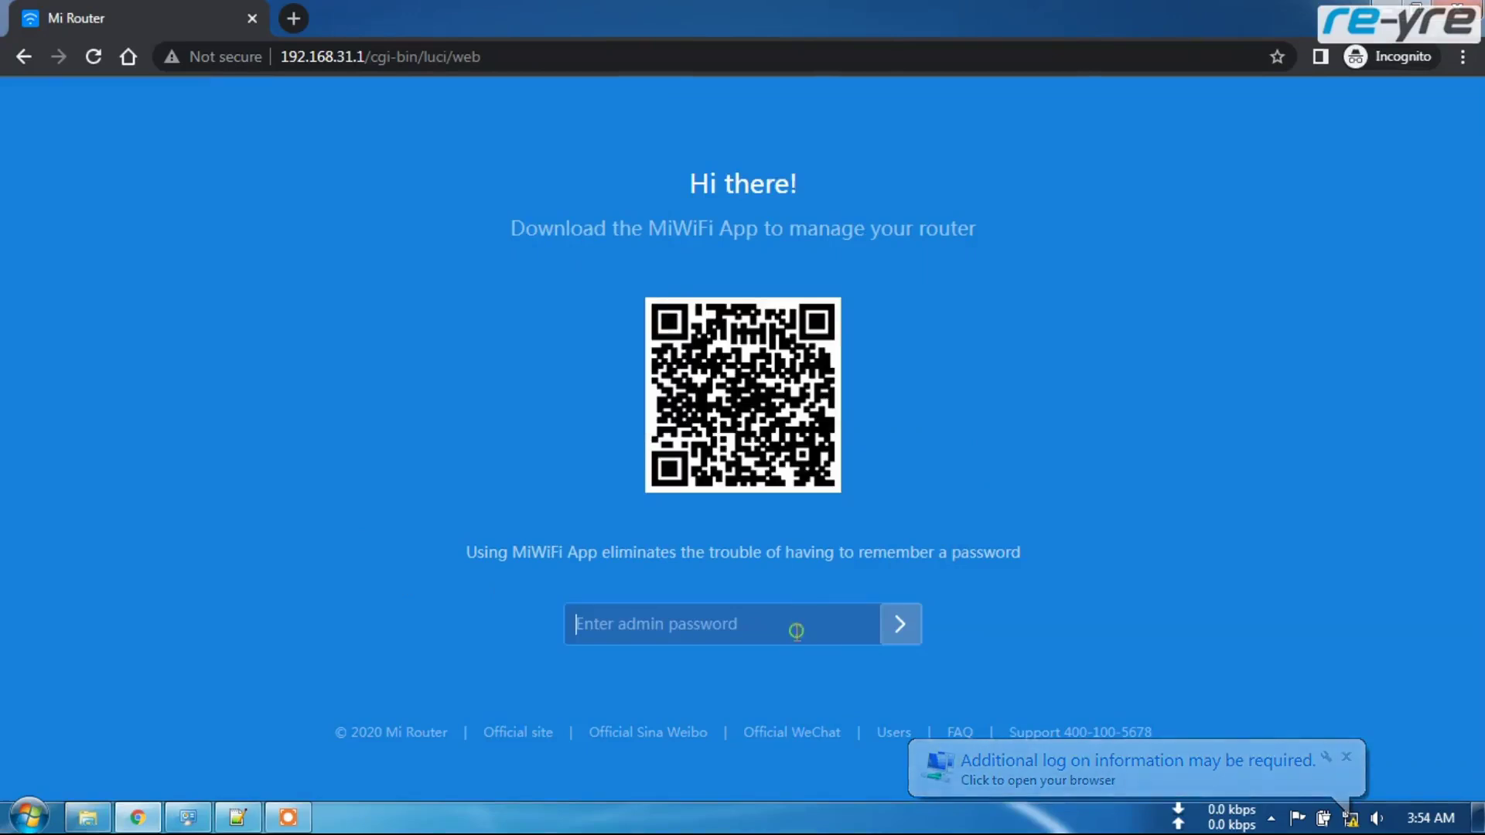
# - Log back in with the admin password and confirm the Status page reports MiWiFi Release 3.0.24
pyautogui.write('•••••••')
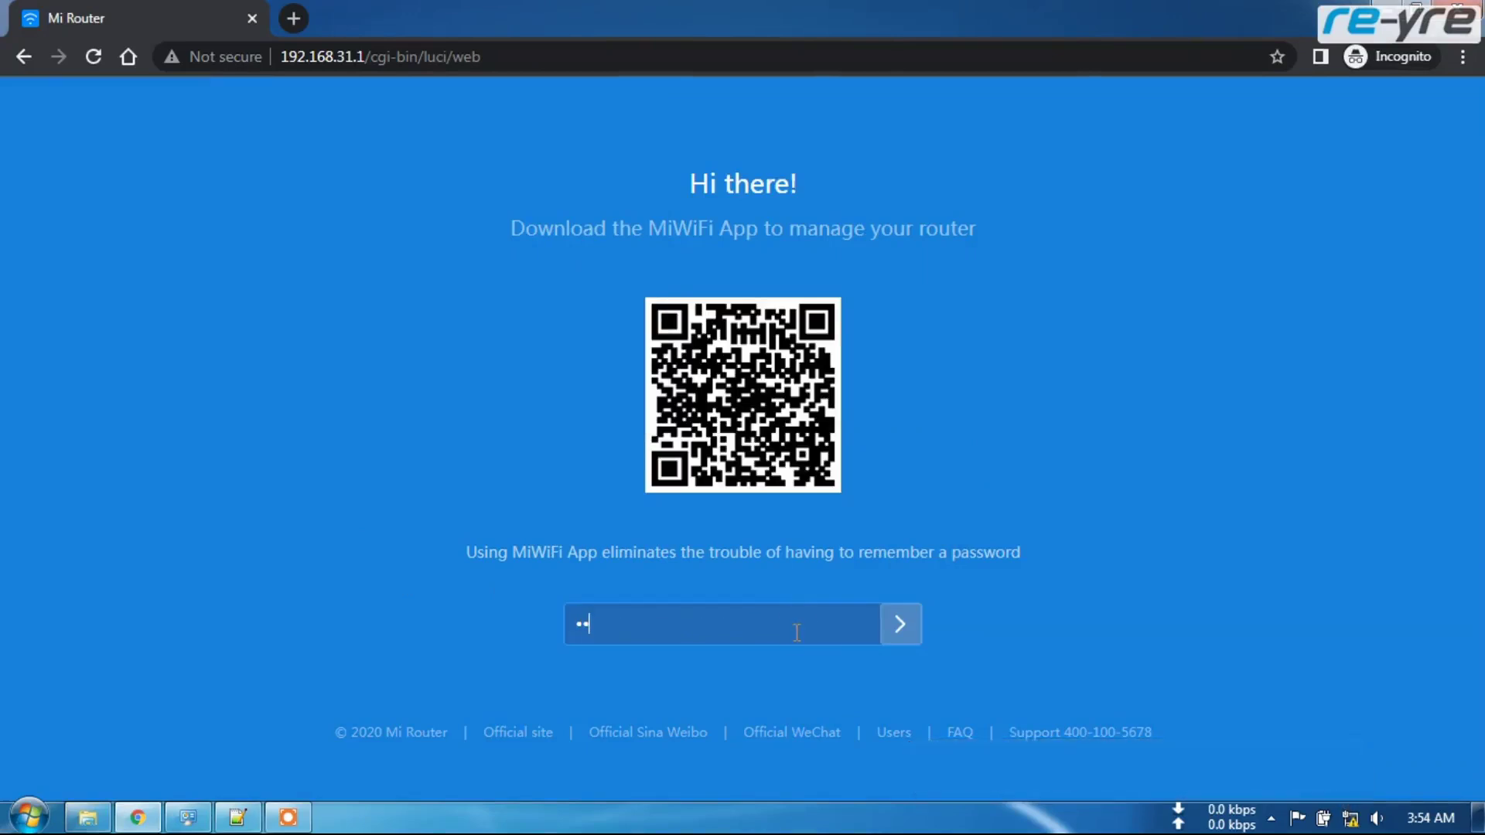
pyautogui.write('••')
pyautogui.click(902, 627)
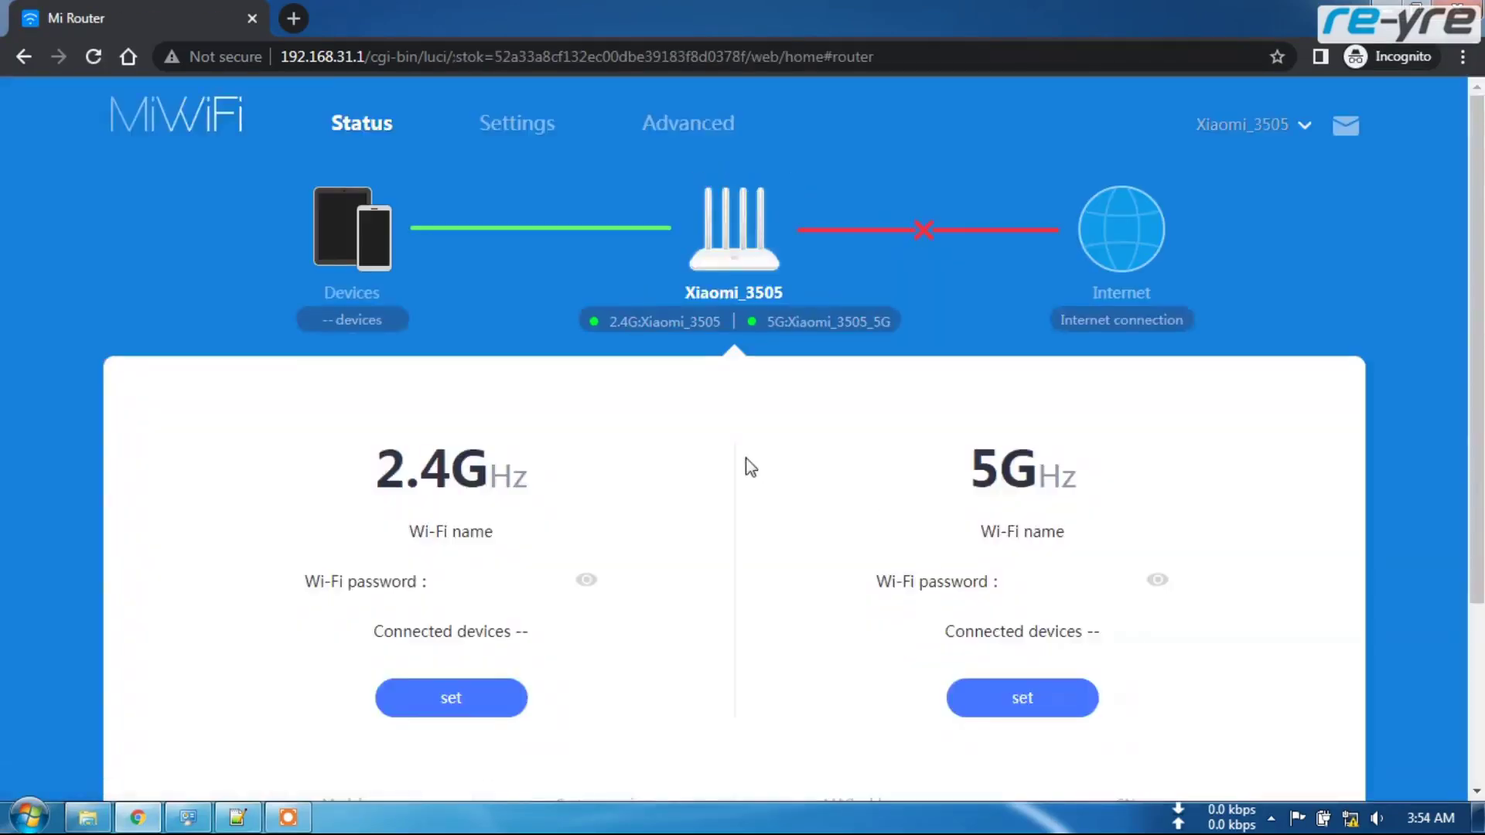
pyautogui.scroll(-3, 804, 479)
pyautogui.scroll(3, 766, 495)
pyautogui.scroll(-3, 789, 518)
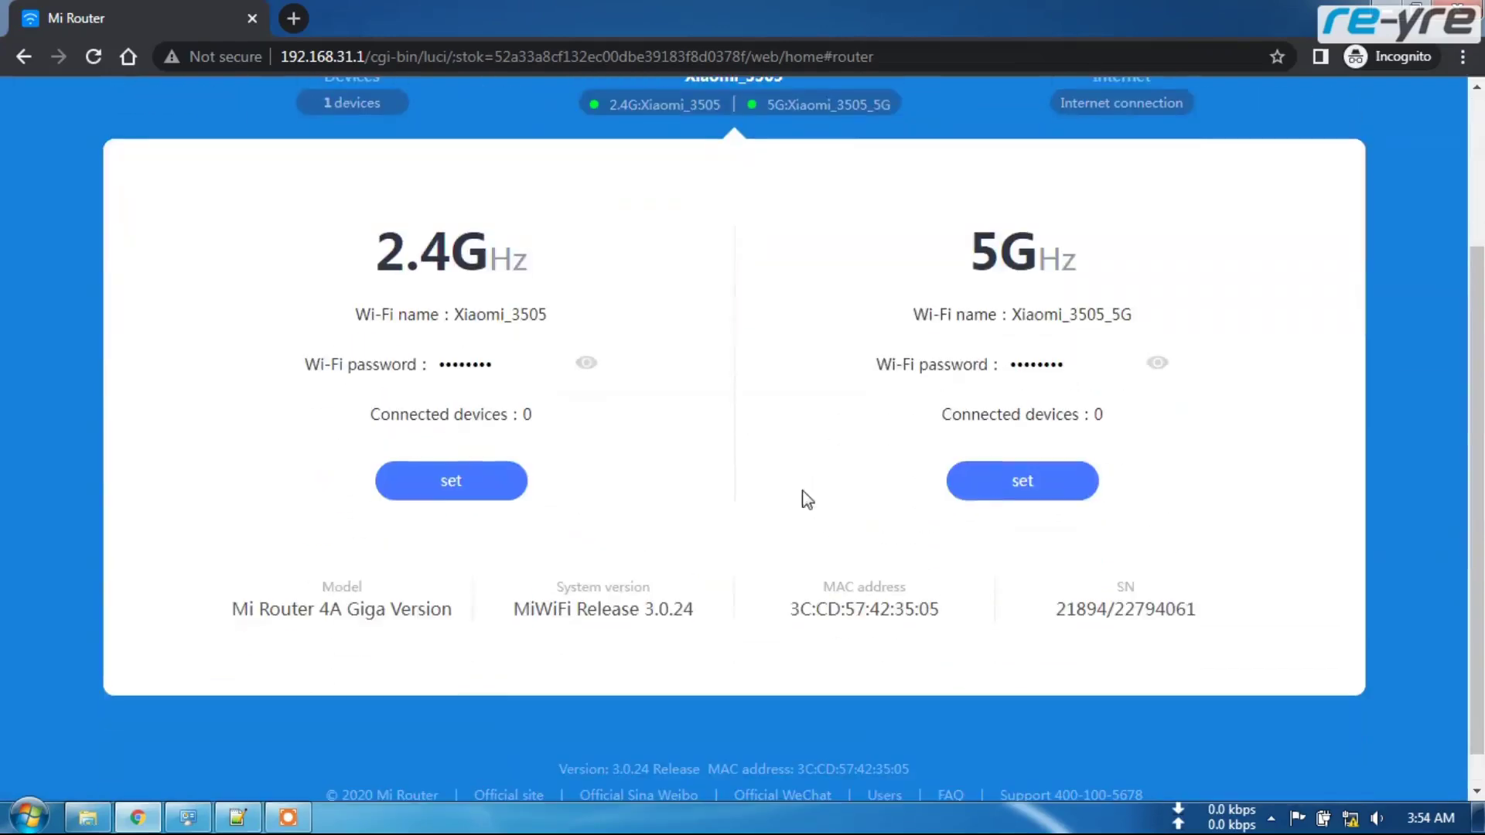
pyautogui.scroll(1, 758, 503)
pyautogui.scroll(2, 742, 480)
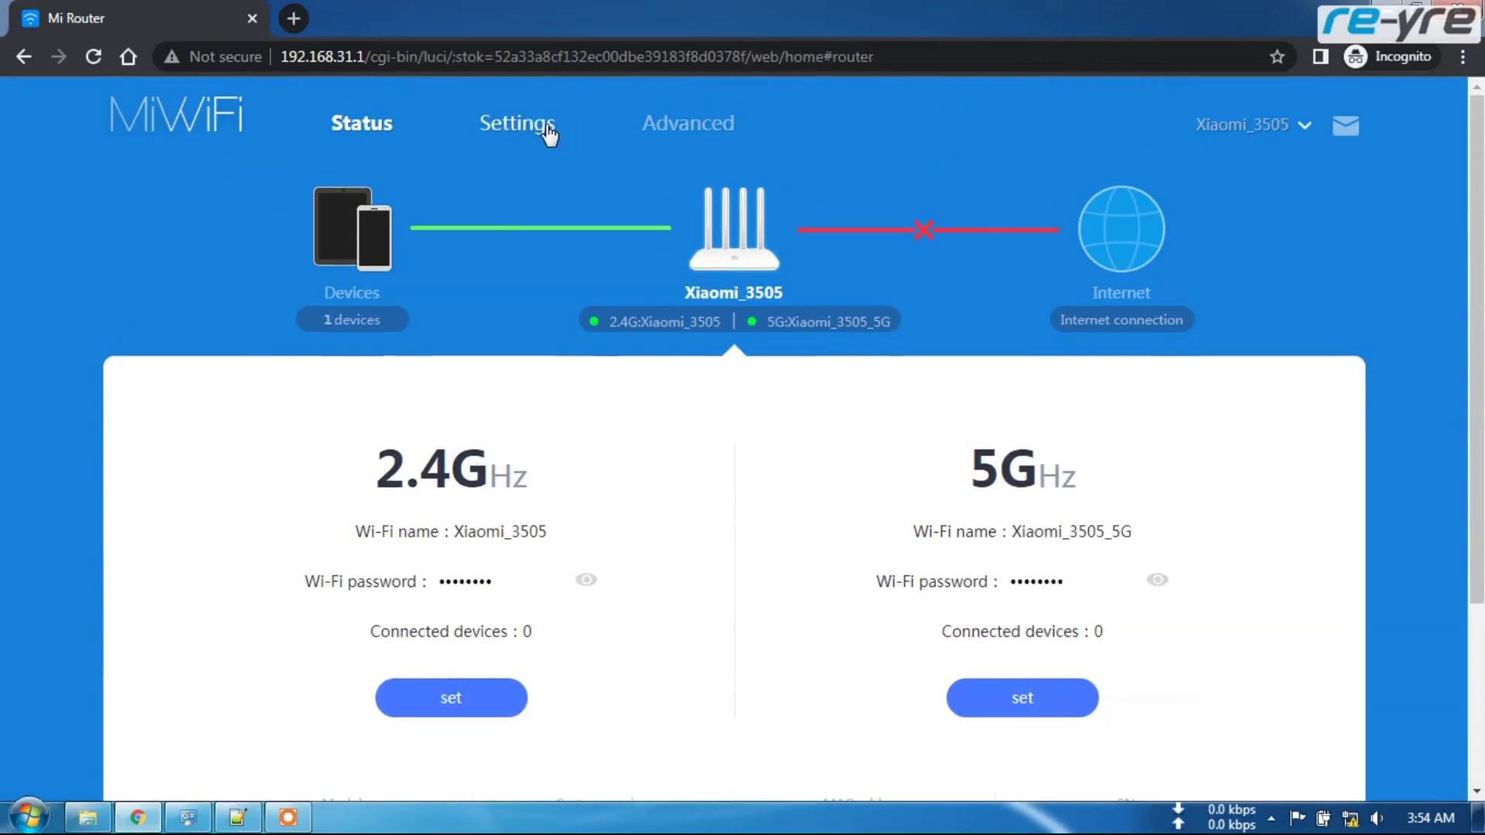
# - Open Settings' Check for updates page, which now shows Version 3.0.24
pyautogui.click(517, 130)
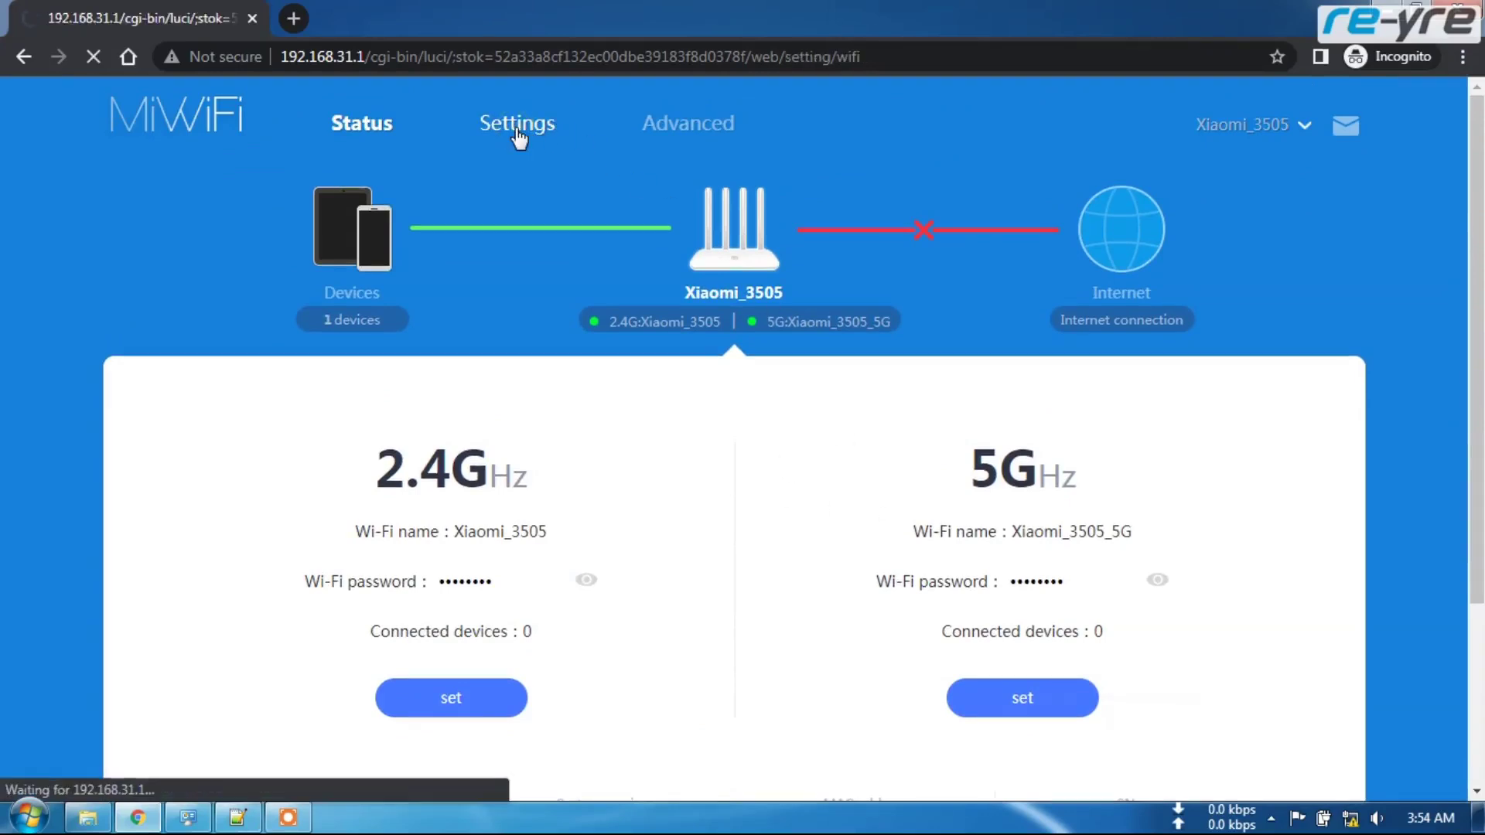
pyautogui.click(1235, 309)
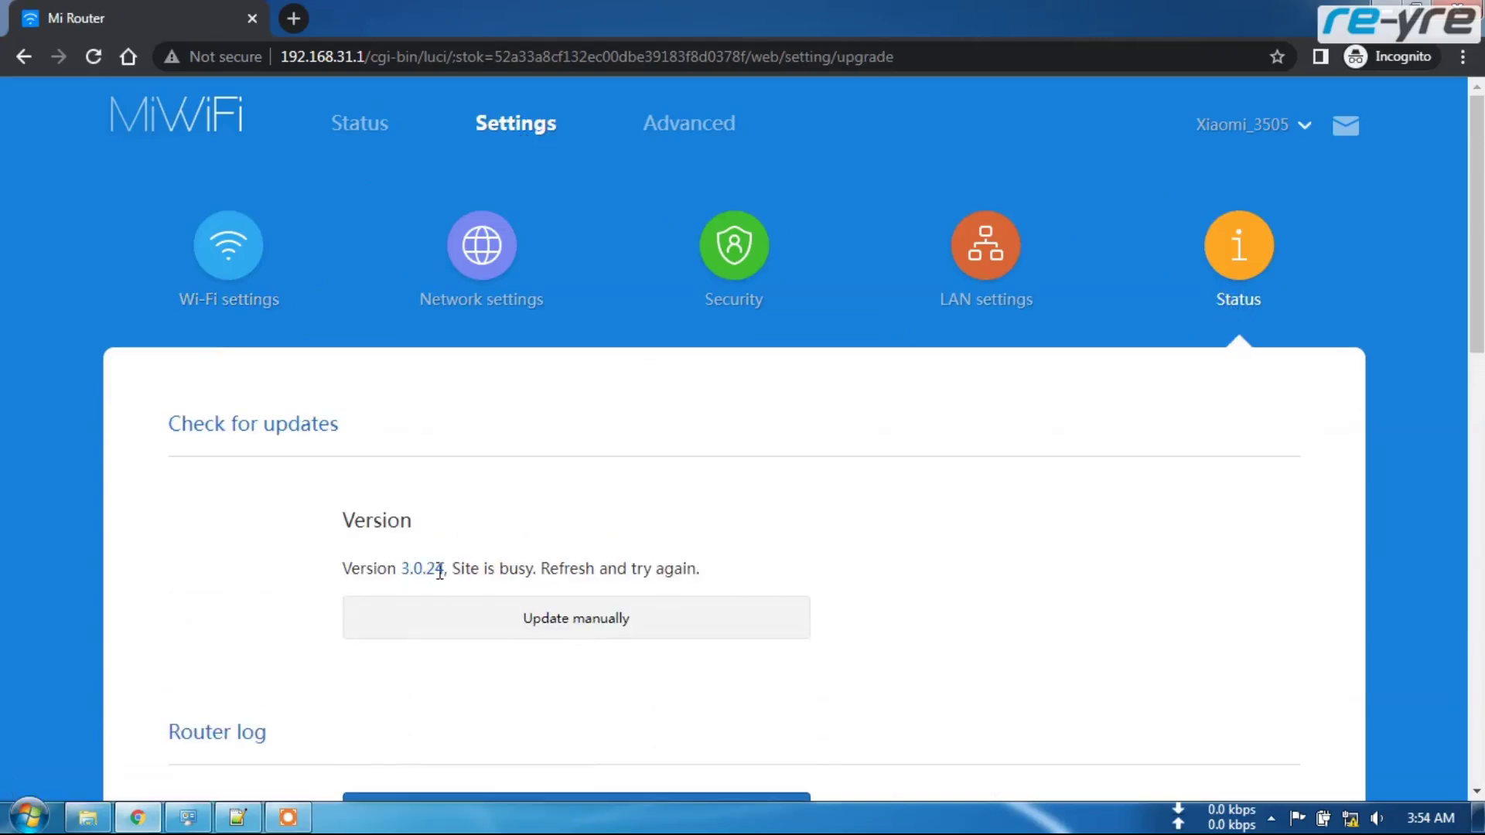
pyautogui.scroll(-1, 712, 531)
pyautogui.scroll(-3, 931, 507)
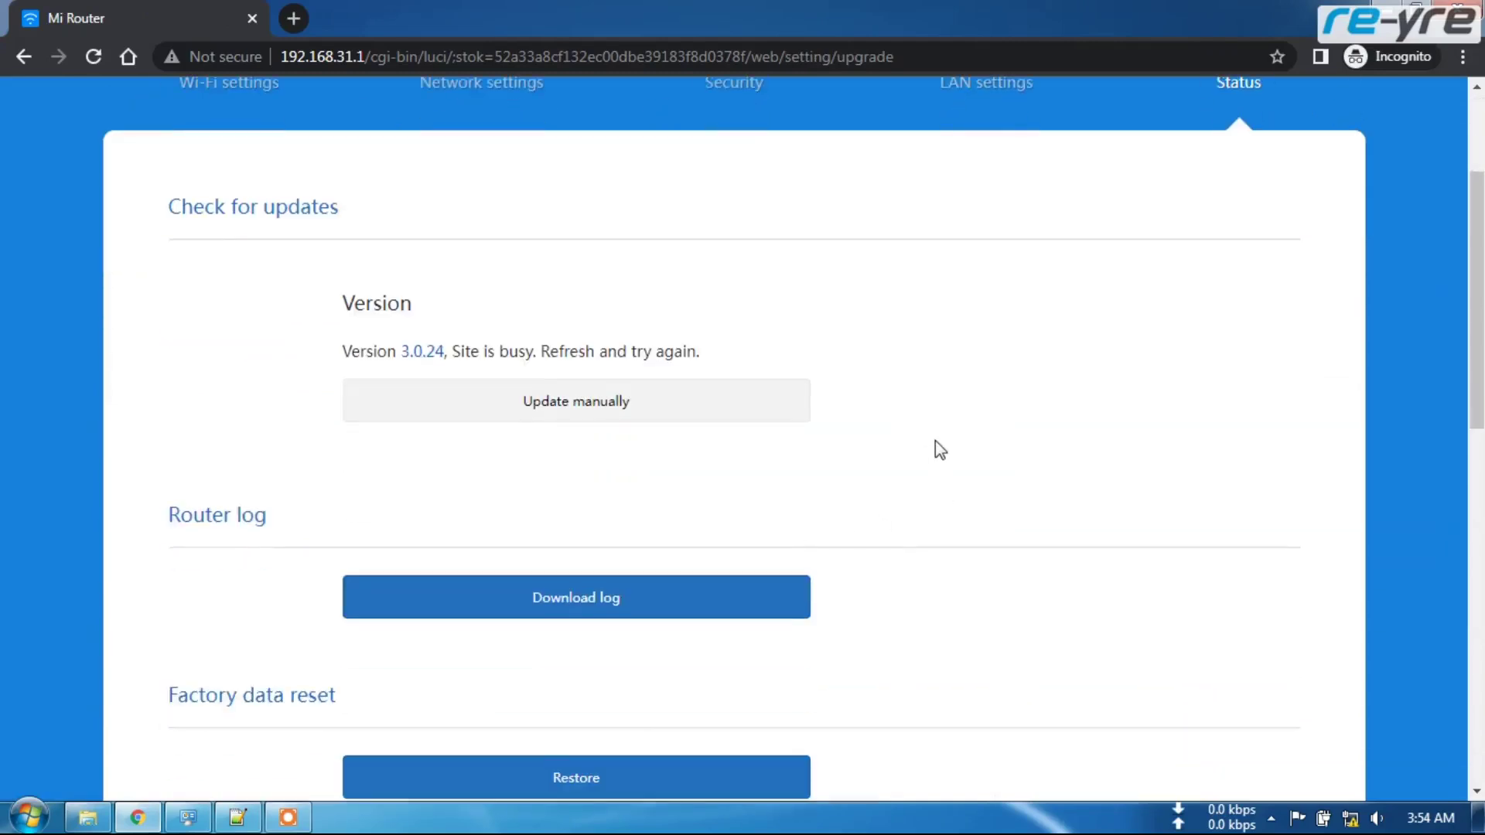
pyautogui.scroll(3, 935, 469)
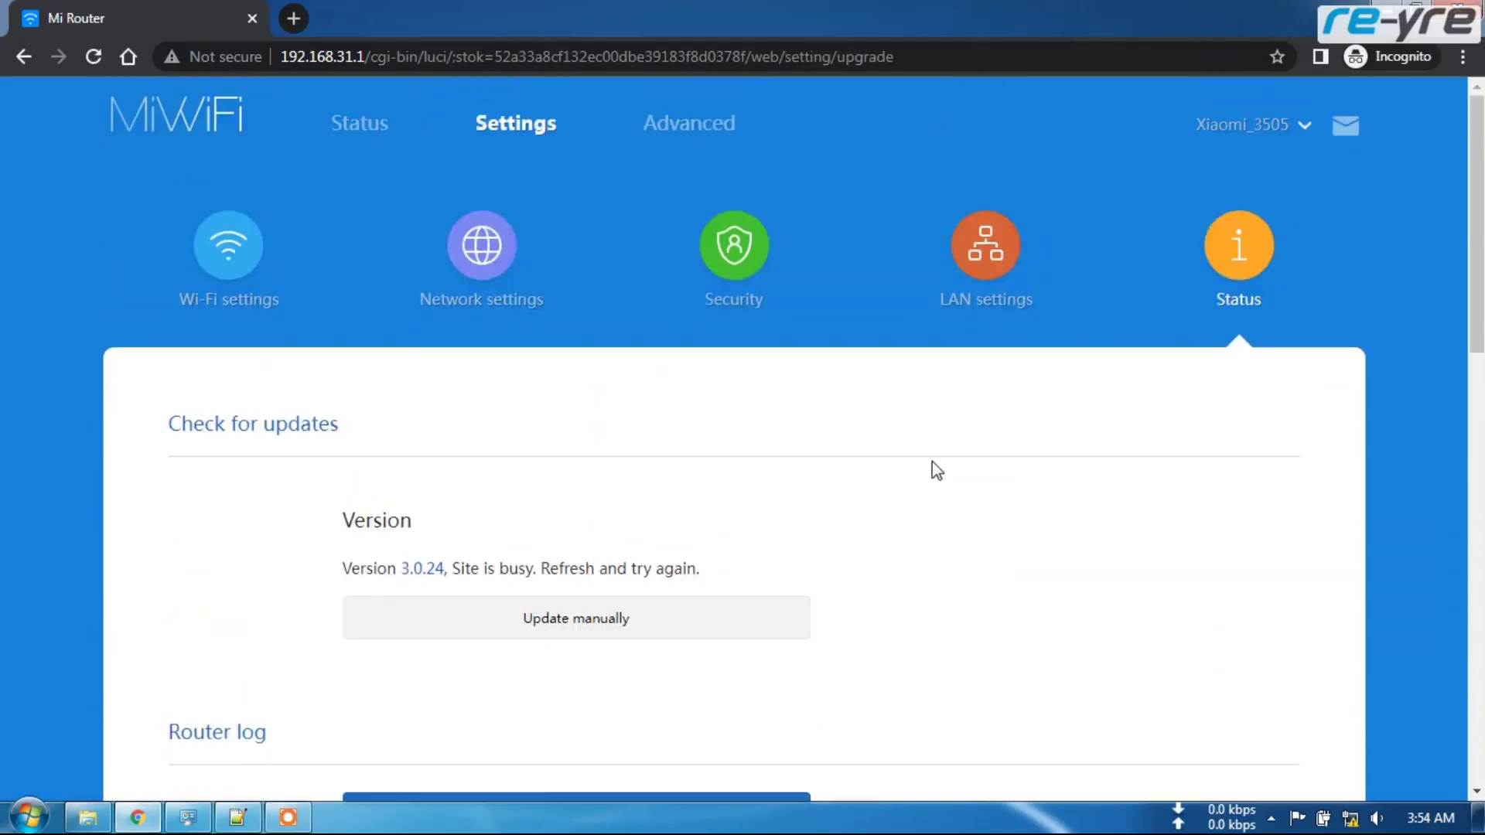
pyautogui.click(358, 125)
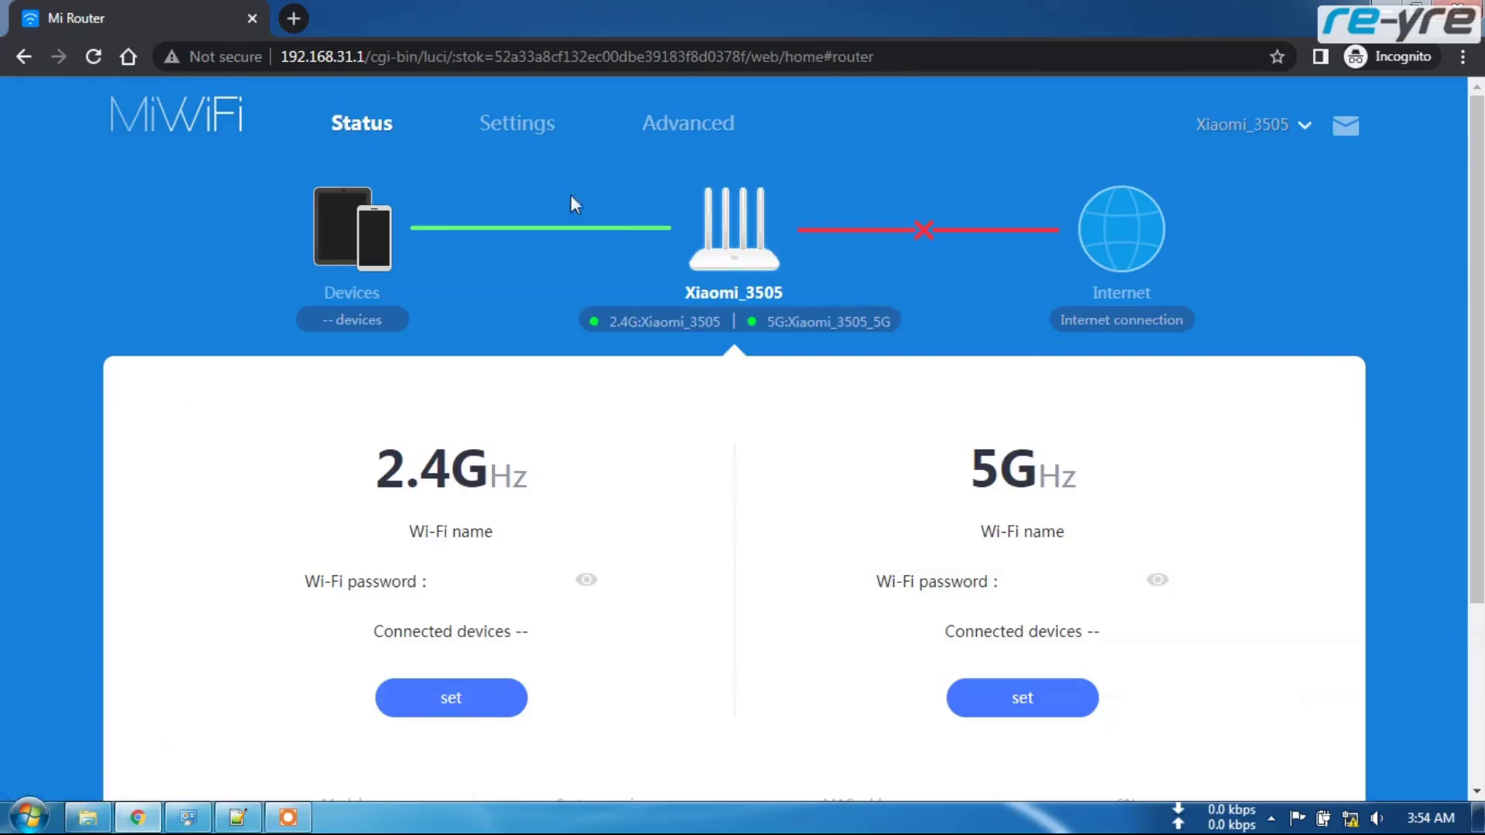
# - Scroll the Status page to review model Mi Router 4A Giga Version and release 3.0.24
pyautogui.scroll(-1, 739, 444)
pyautogui.scroll(-3, 738, 443)
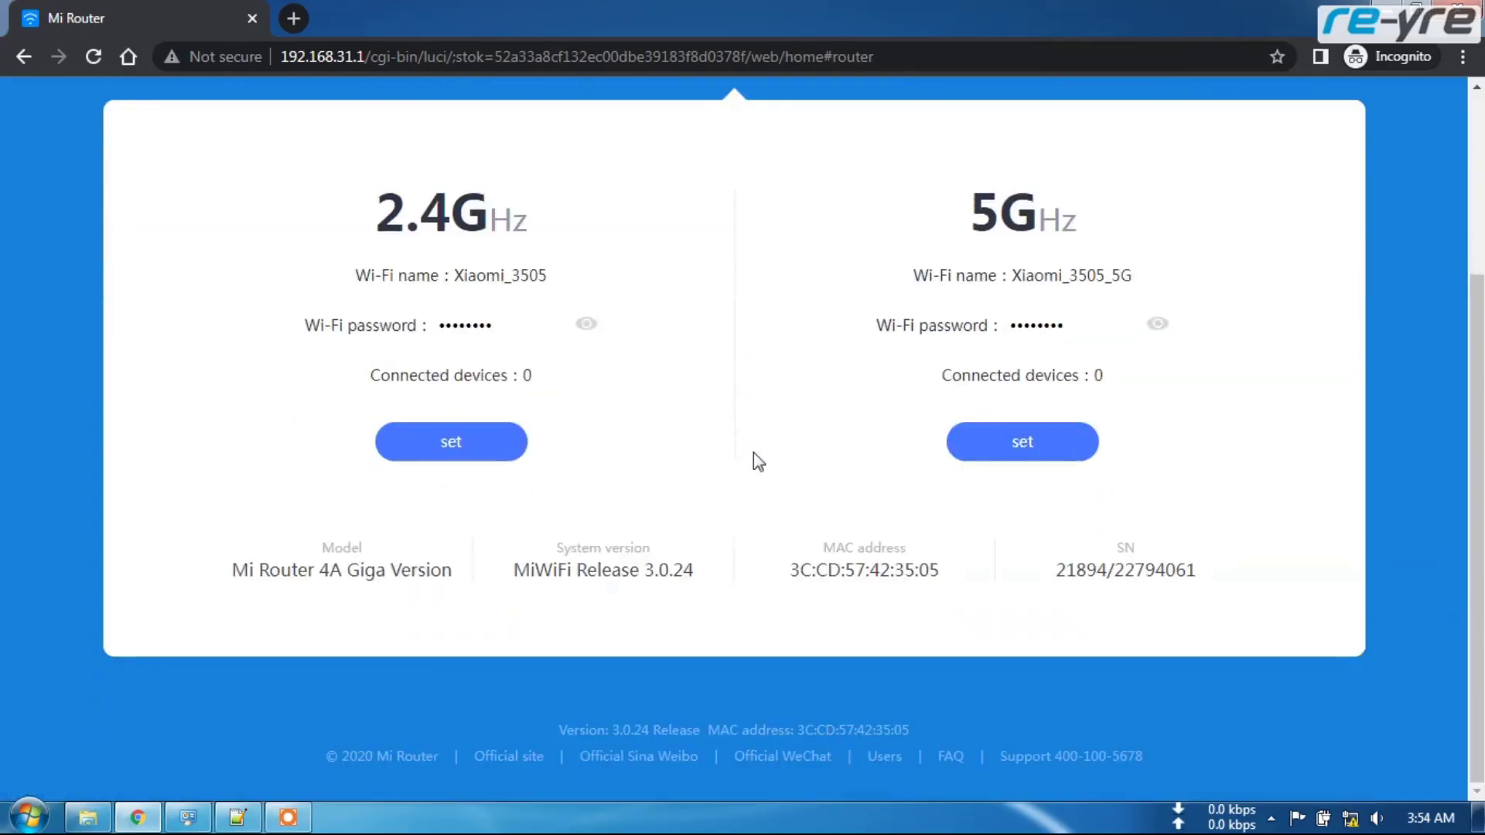
pyautogui.scroll(3, 739, 480)
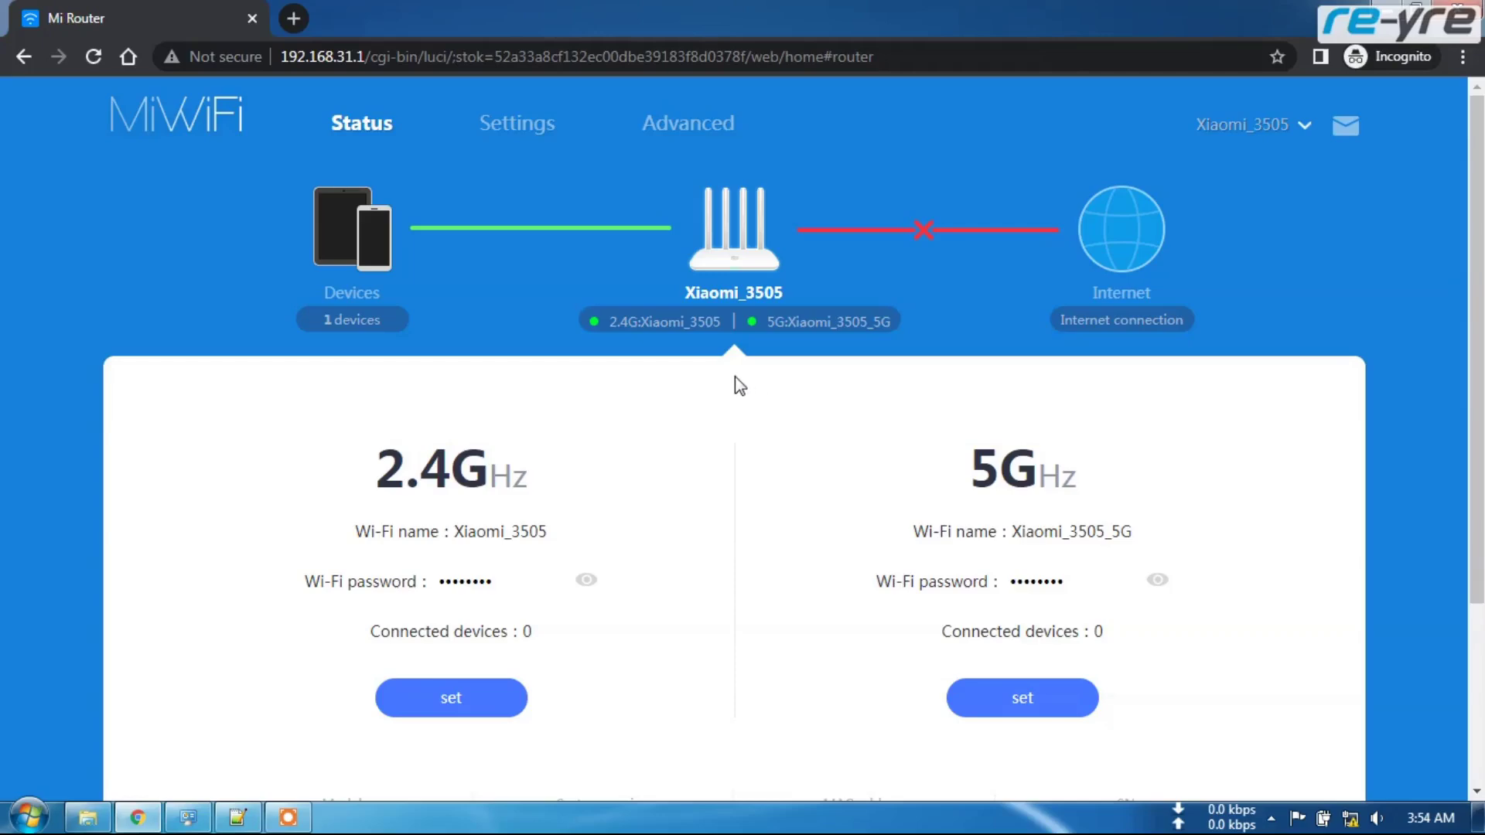
pyautogui.scroll(-3, 735, 384)
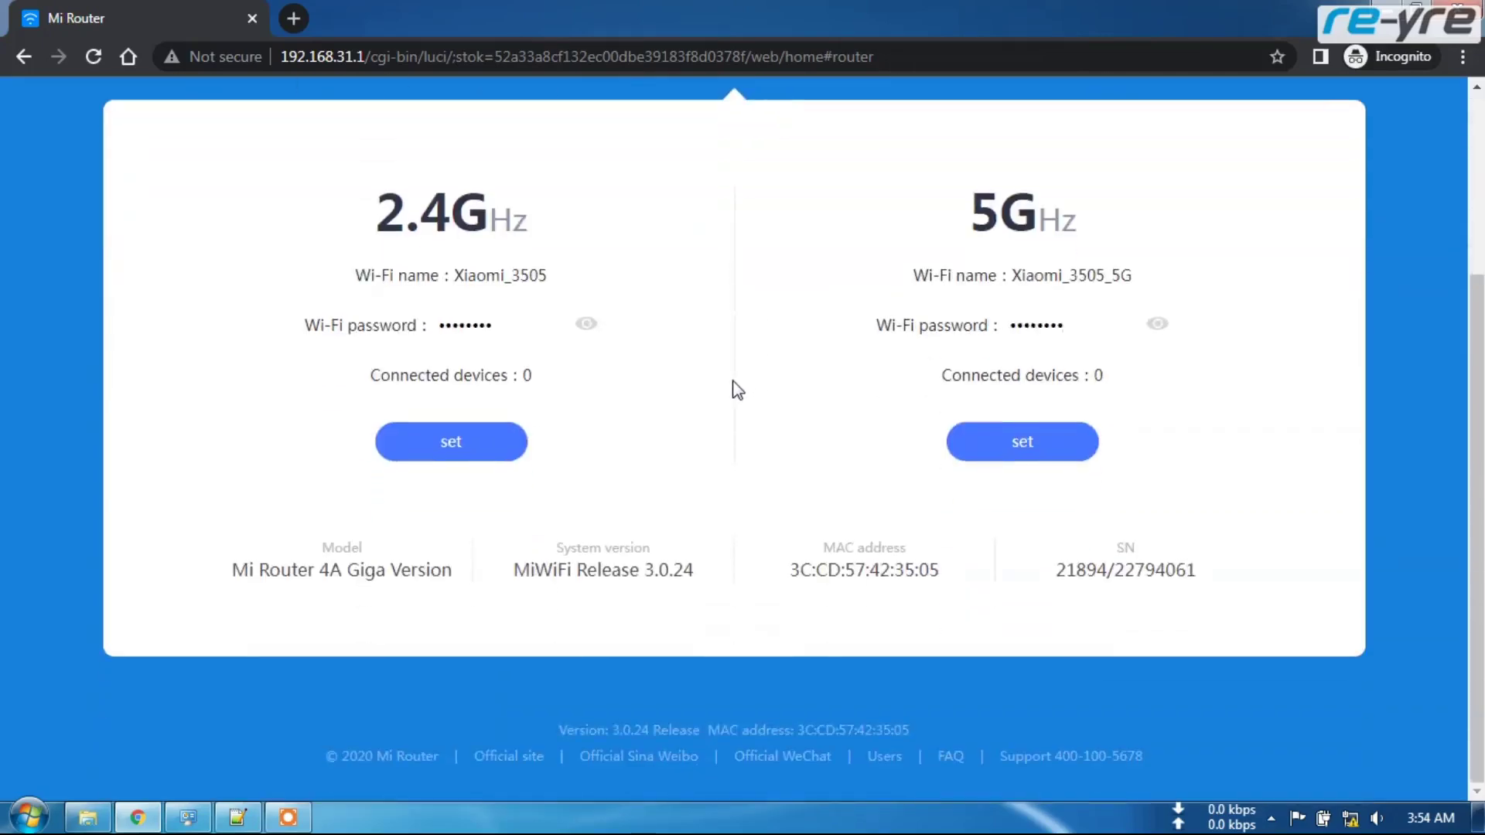
pyautogui.scroll(3, 733, 385)
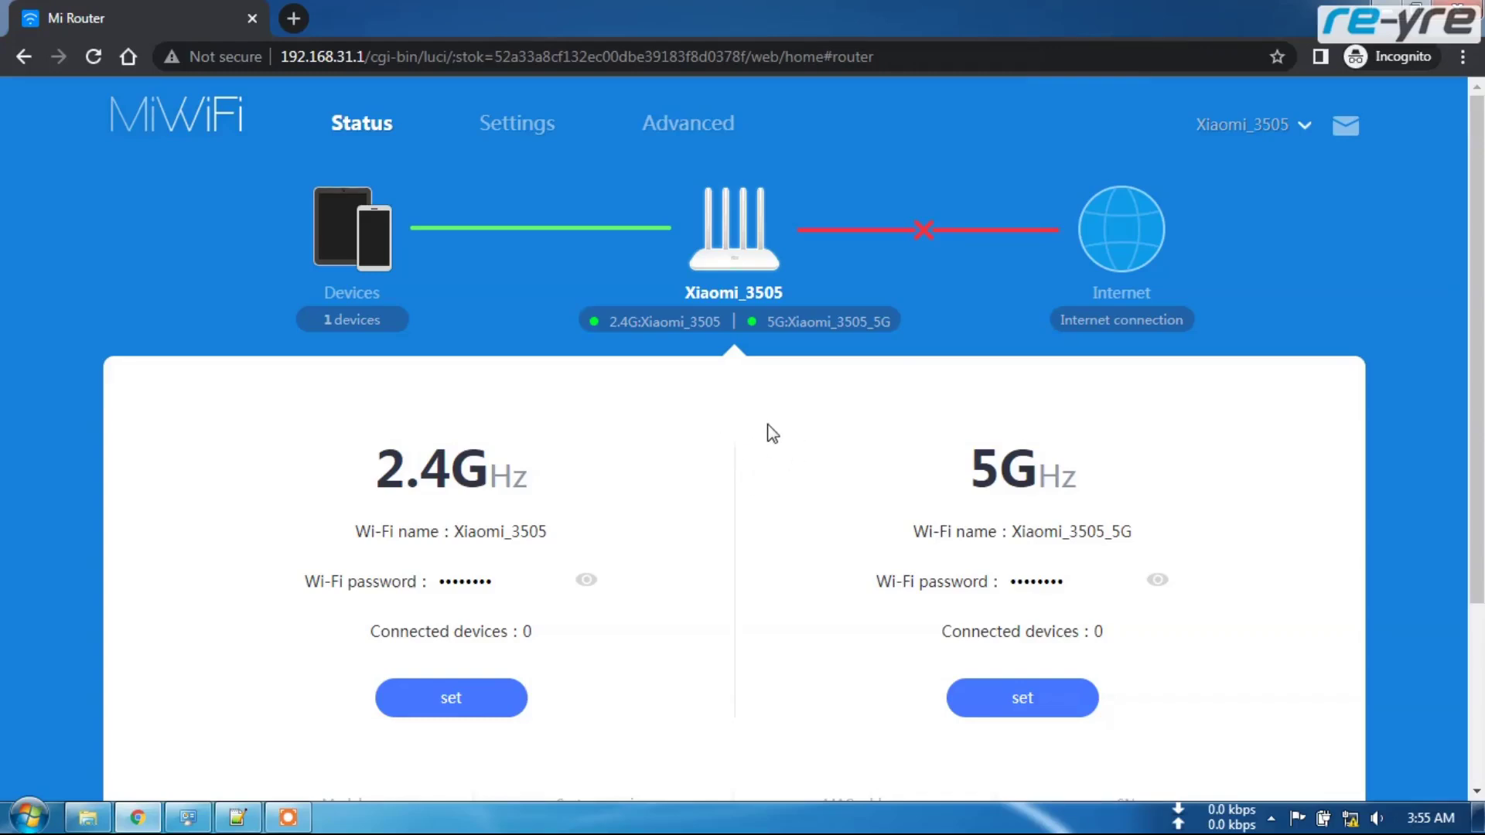
pyautogui.scroll(-3, 769, 432)
pyautogui.scroll(2, 750, 387)
pyautogui.scroll(1, 744, 377)
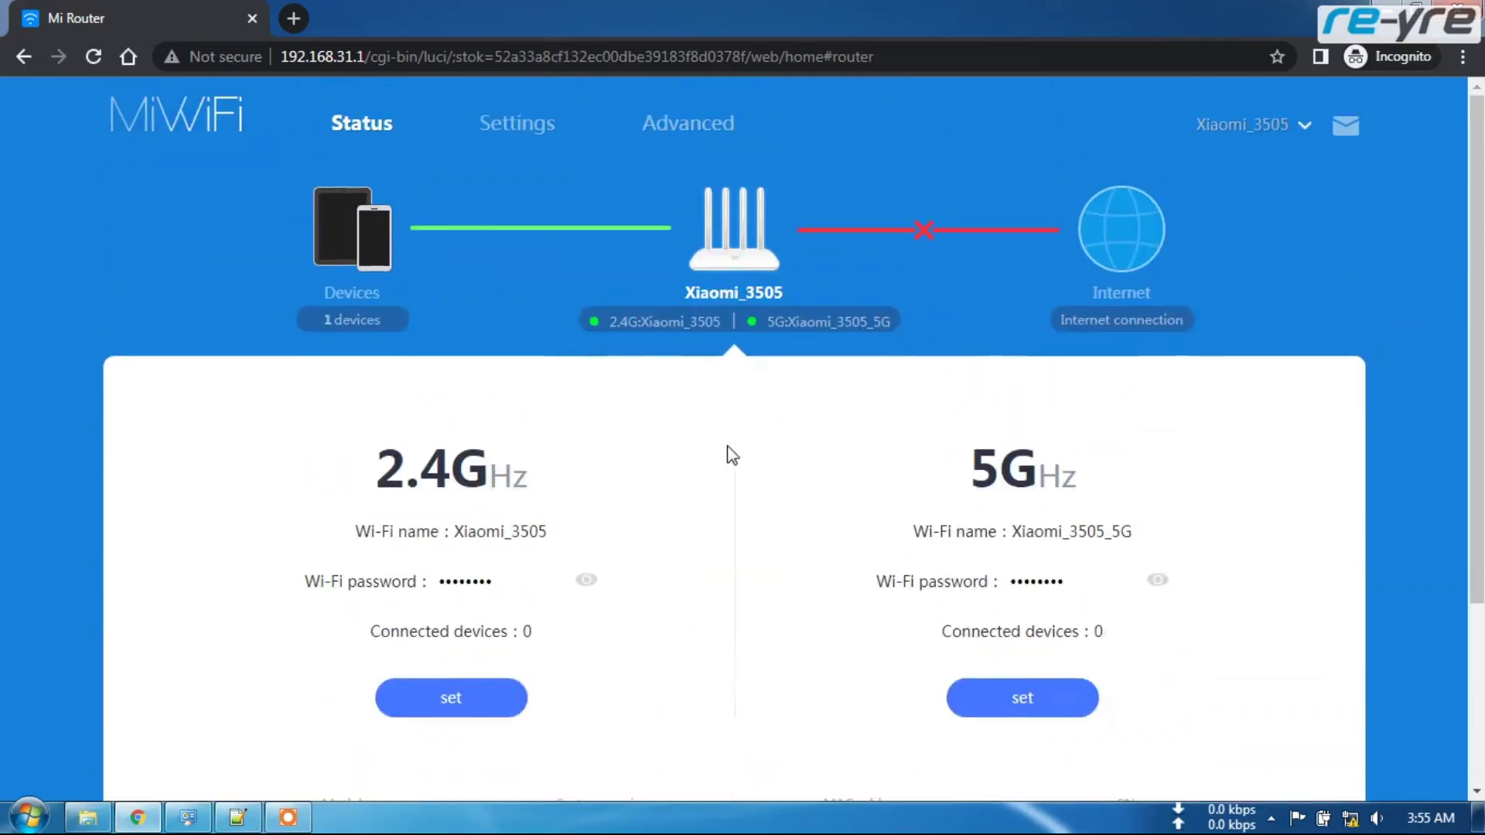